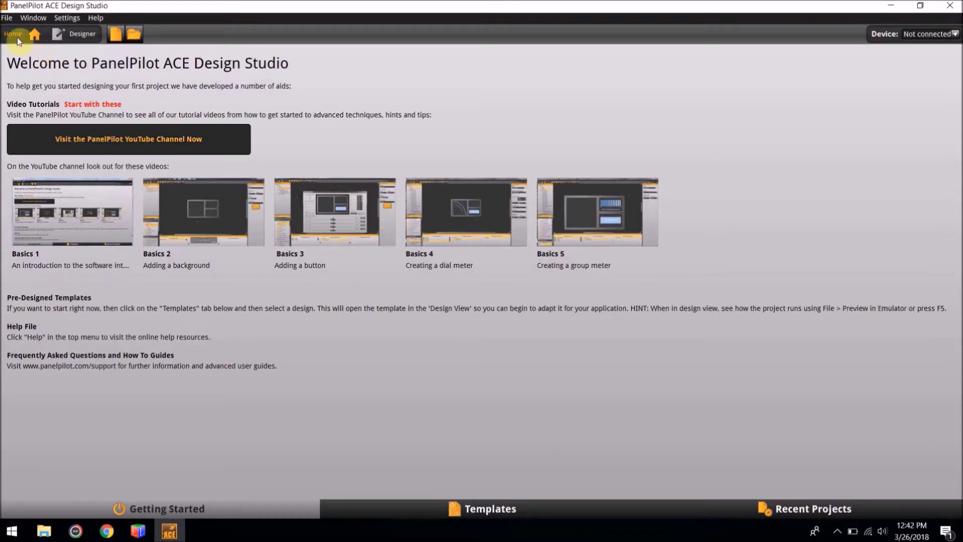
Step: Start a new project named 'MODBUS Demo' with the SGD 70-A device model
left_click(8, 18)
left_click(17, 30)
key("ctrl+a")
type("MOD")
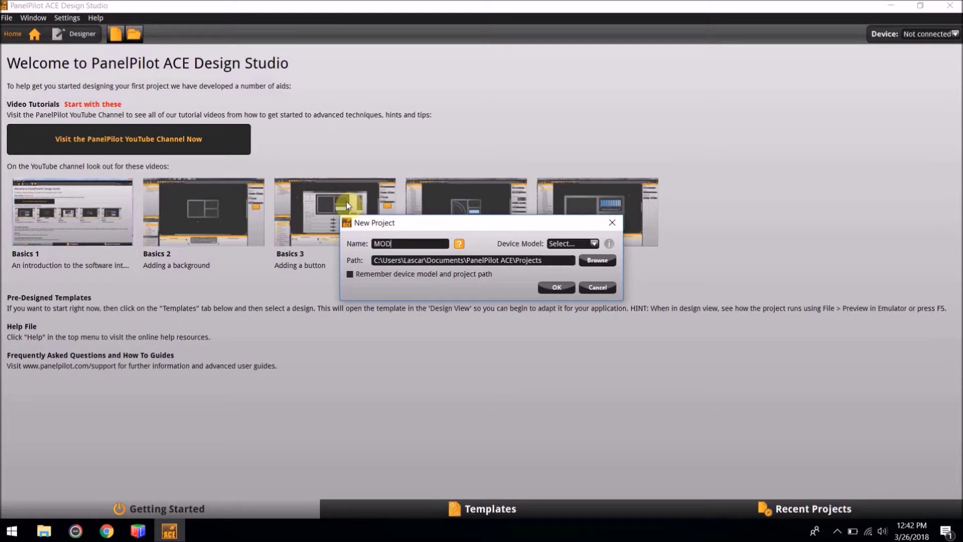
type("BUS Demo")
left_click(586, 250)
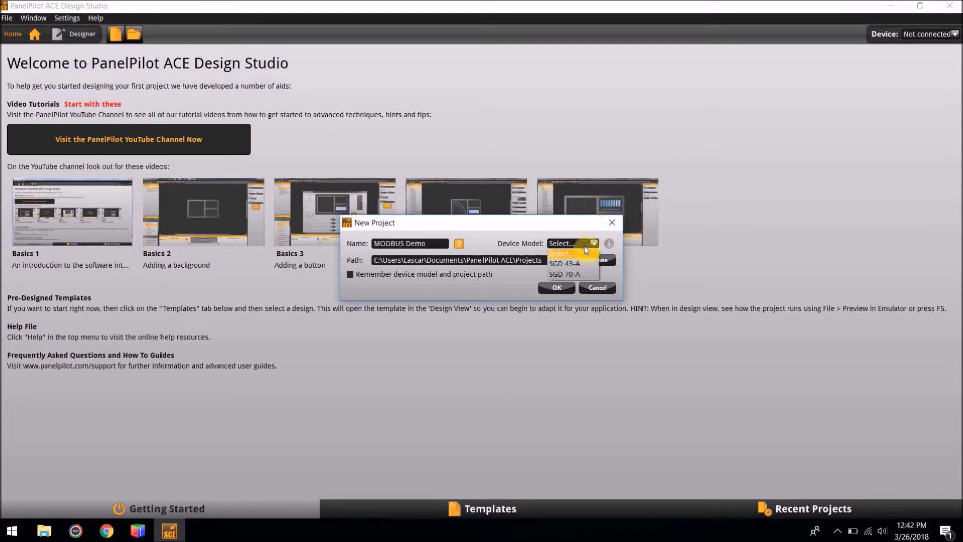
left_click(580, 273)
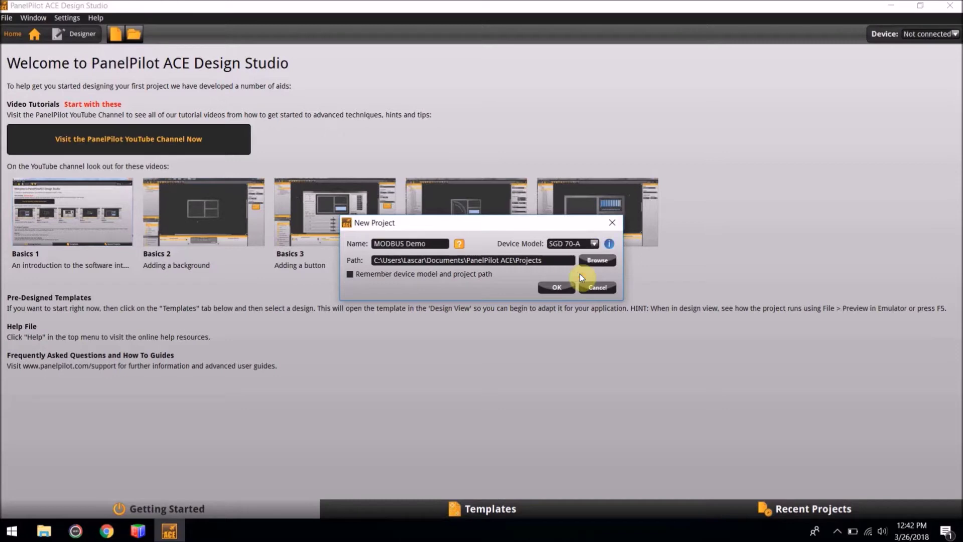
left_click(556, 290)
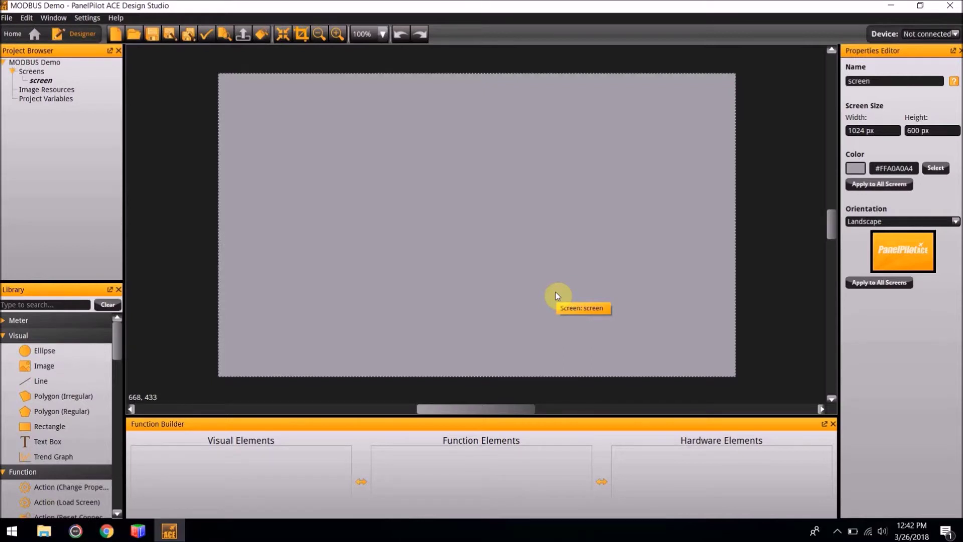
Step: Add a rectangle and size it to 1024 × 600
double_click(39, 429)
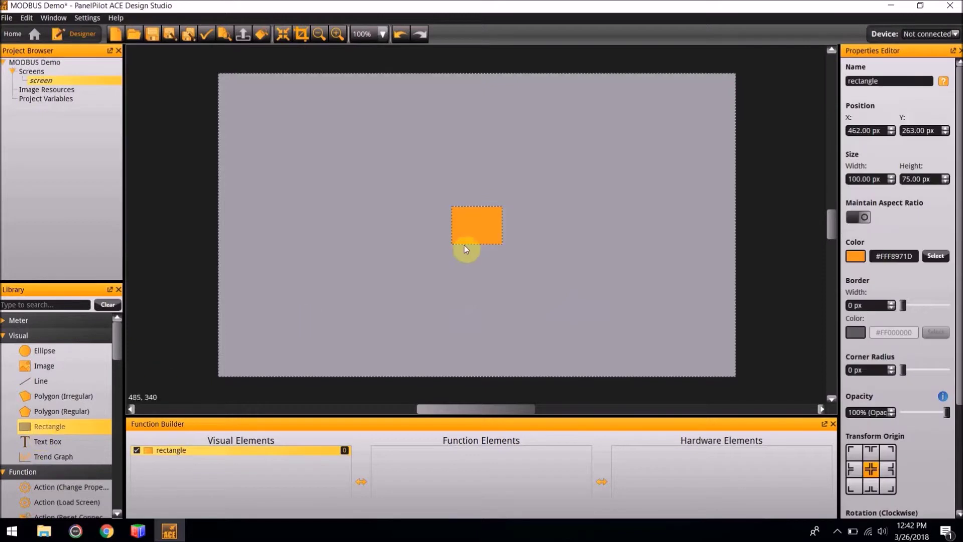
left_click(879, 180)
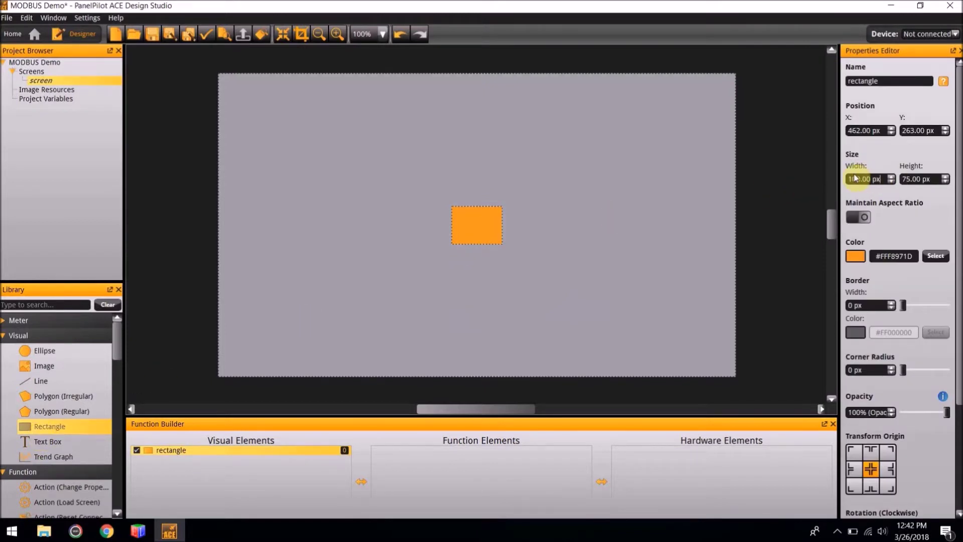
double_click(856, 177)
type("1024")
key("Tab")
type("600")
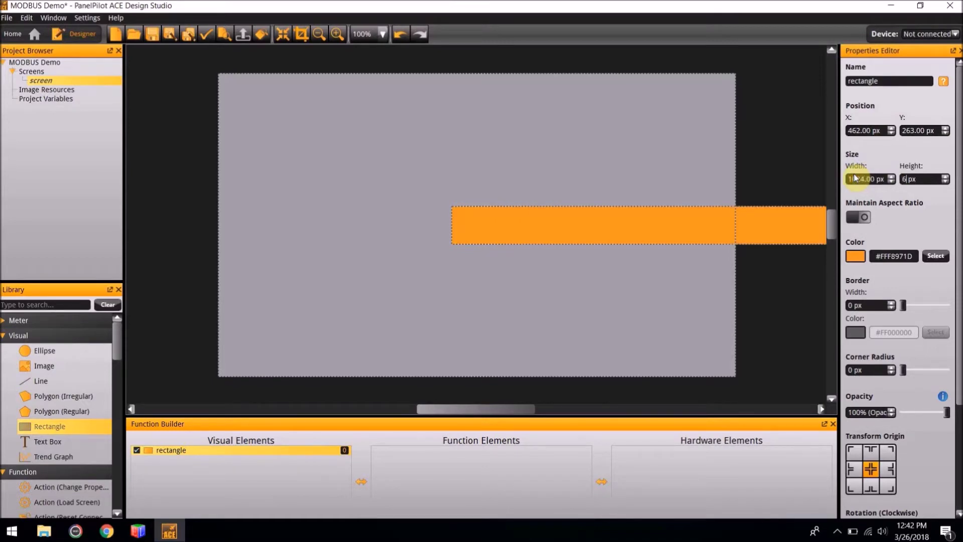
key("Return")
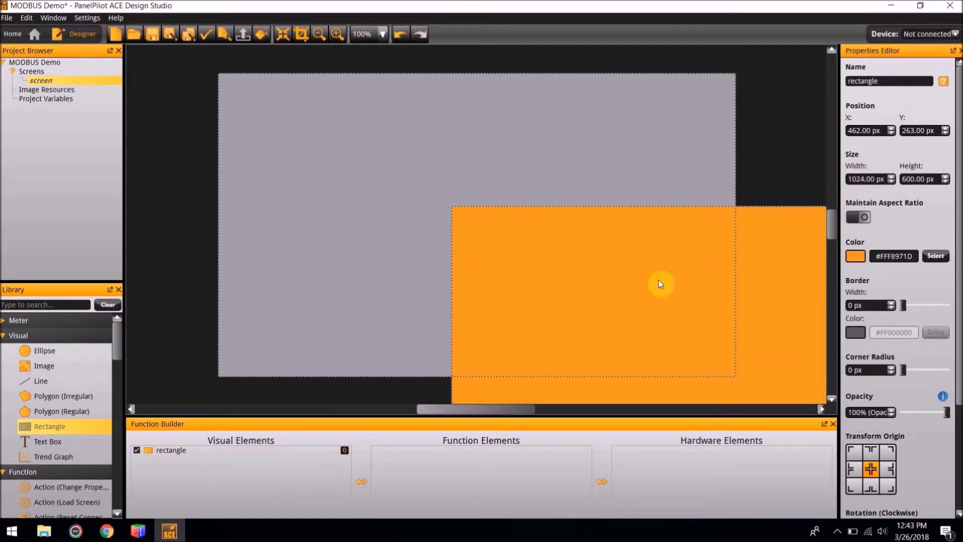
Step: Add a linear gradient fill, delete the rectangle, and place the gradient at X 0, Y 0
right_click(660, 283)
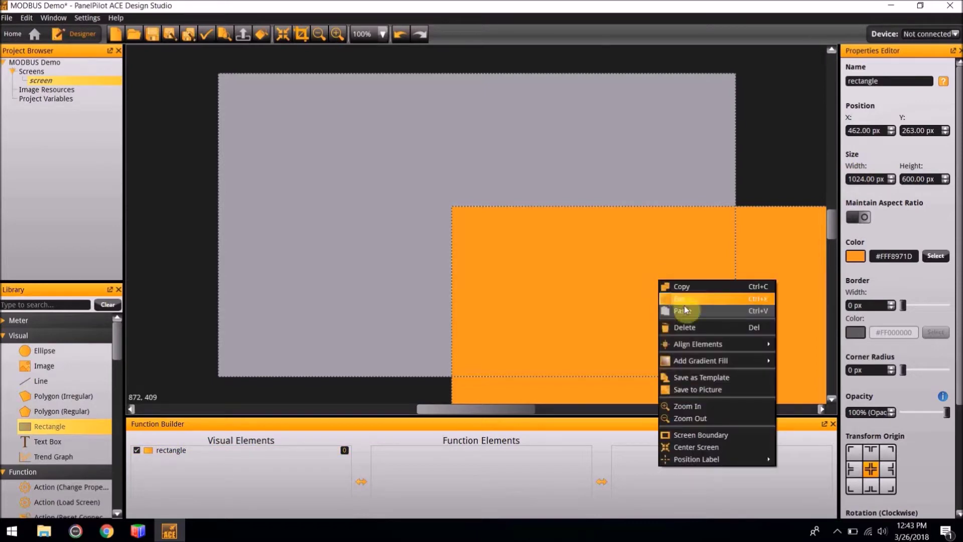
mouse_move(700, 365)
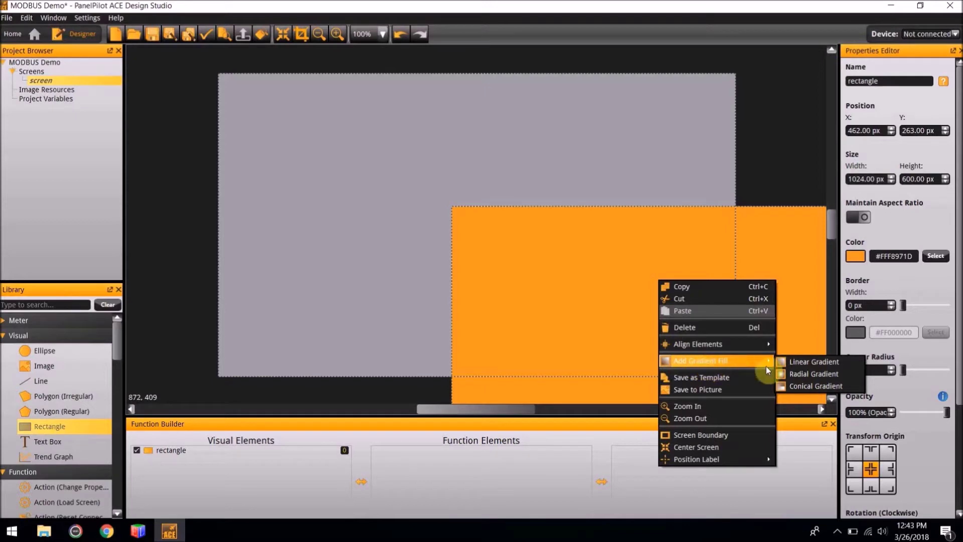
left_click(797, 365)
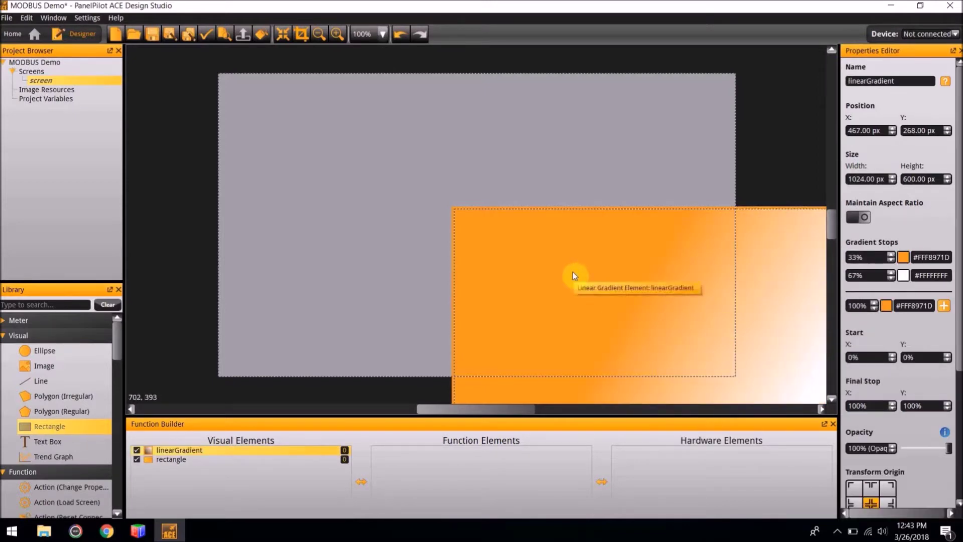
left_click_drag(575, 276, 678, 172)
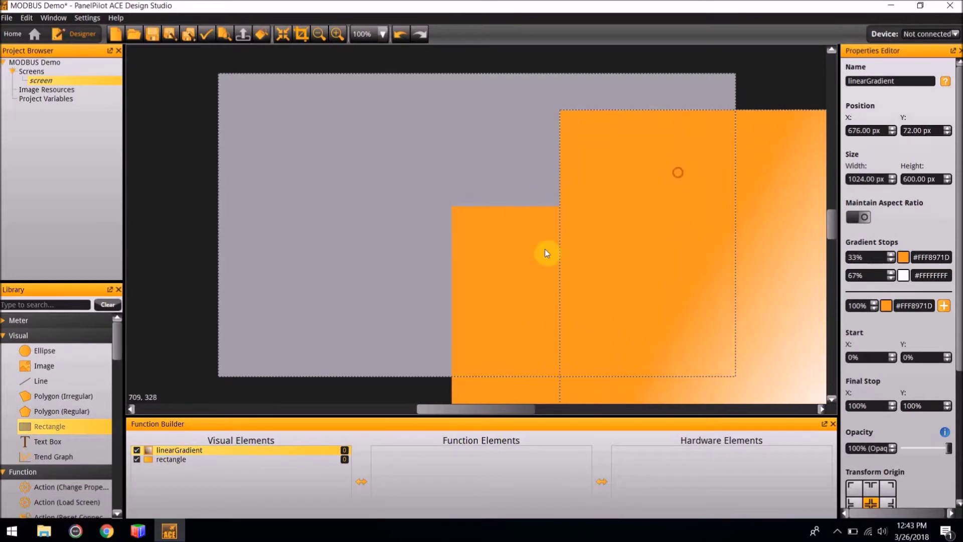
left_click(511, 257)
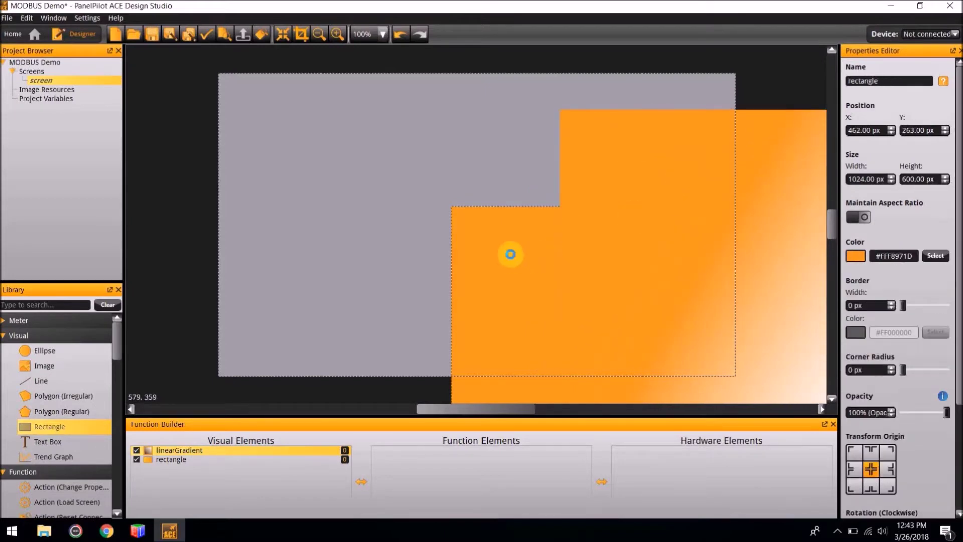
key("Delete")
left_click(626, 220)
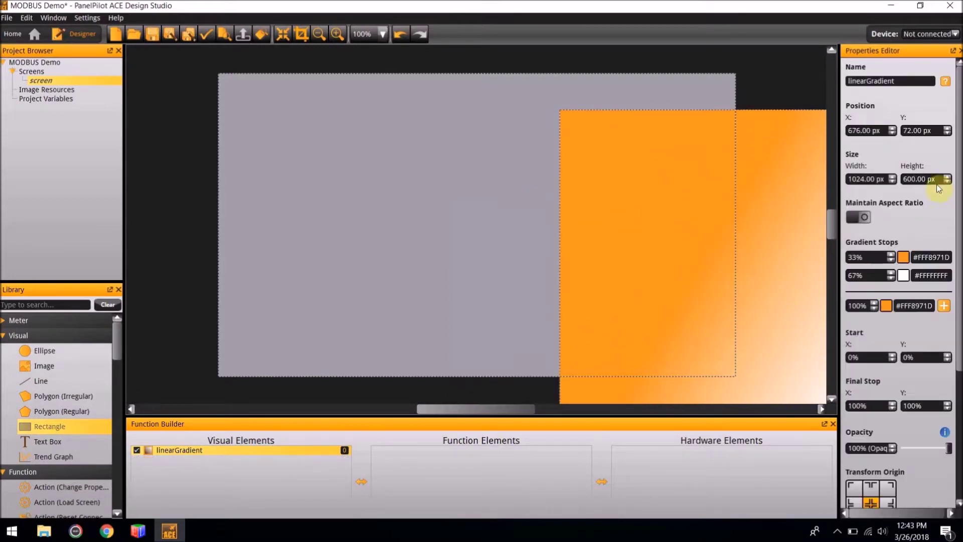
left_click(880, 131)
type("0")
key("Tab")
type("0")
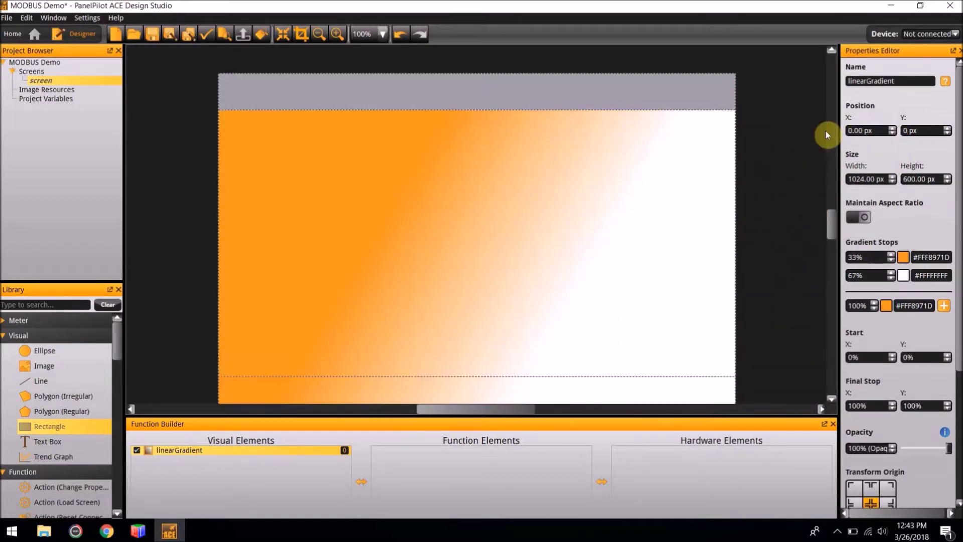
key("Return")
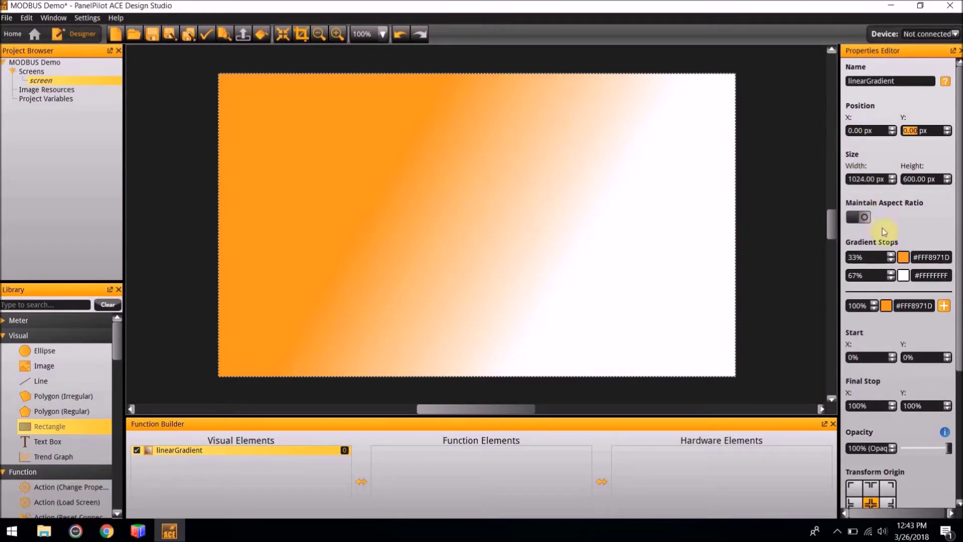
Step: Colour the first gradient stop light grey and the second stop mid grey
left_click(908, 255)
left_click(507, 241)
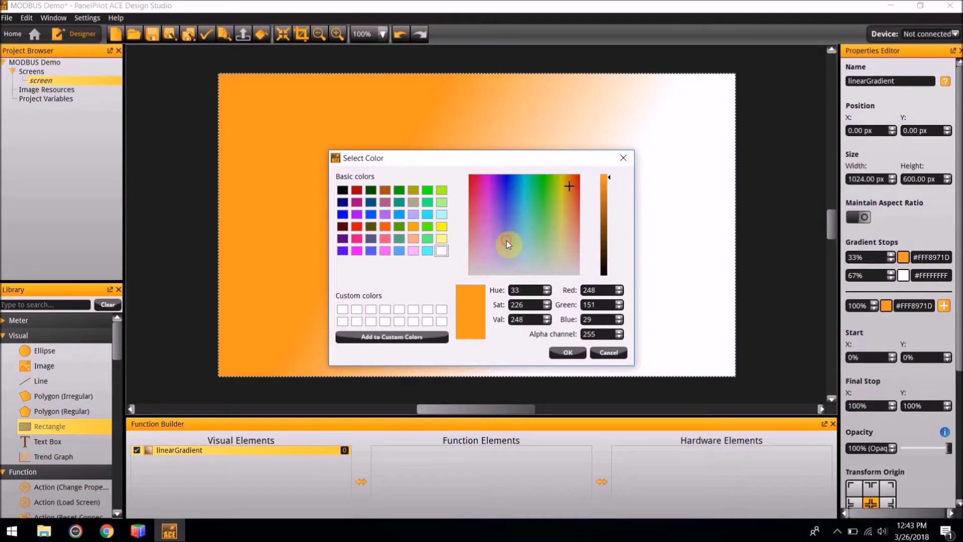
left_click(346, 192)
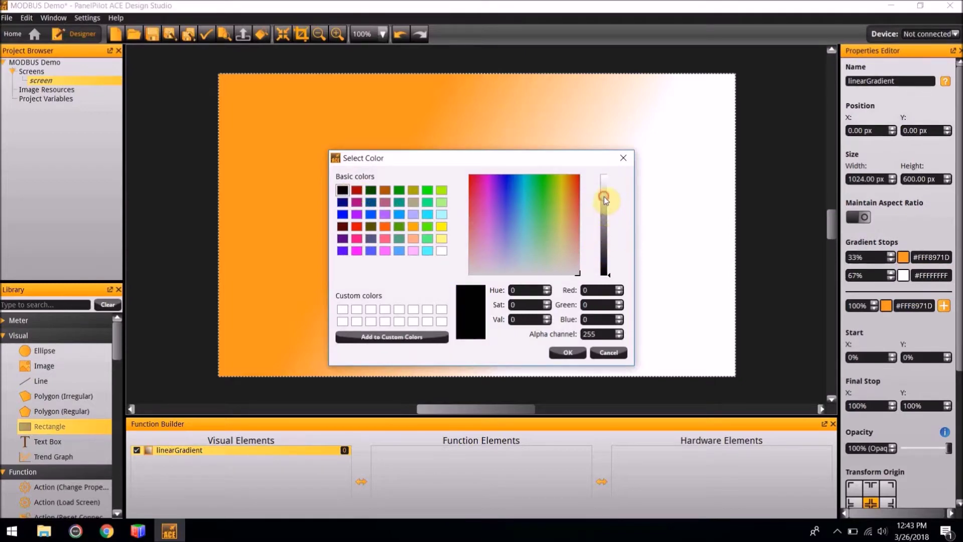
left_click(604, 197)
left_click(561, 353)
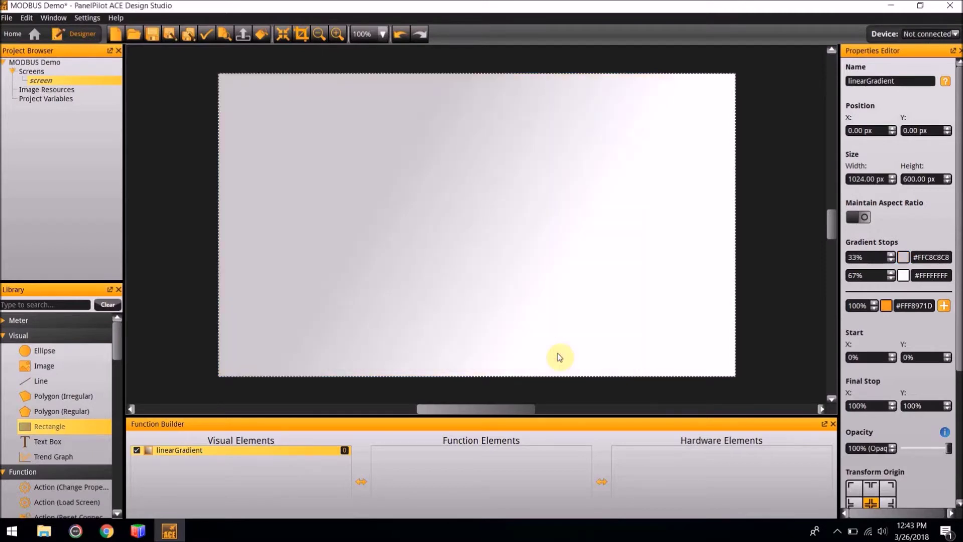
left_click(906, 276)
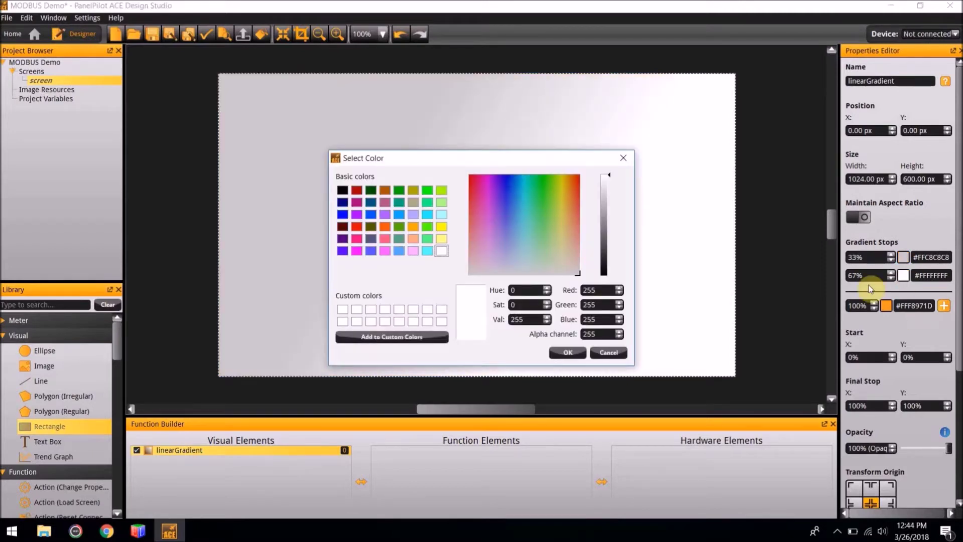
left_click(604, 214)
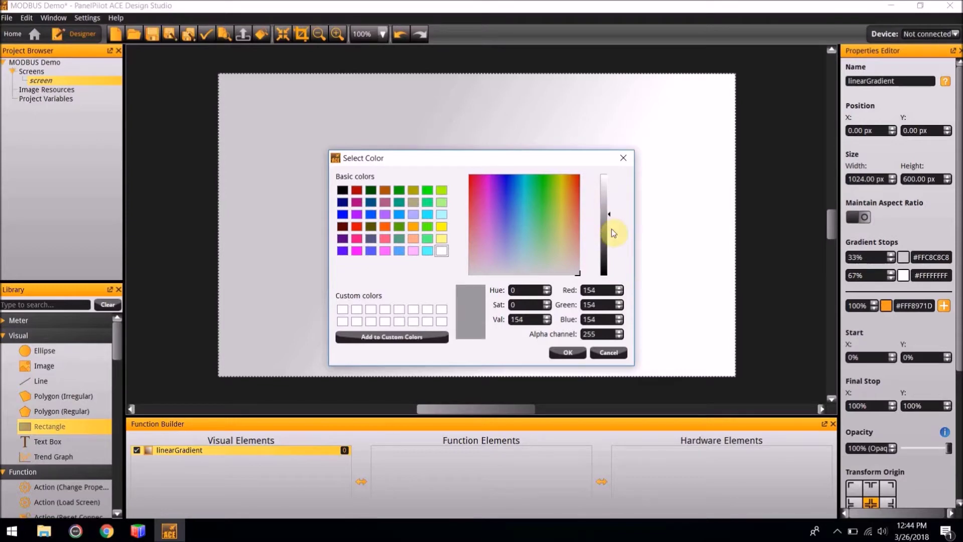
left_click(557, 355)
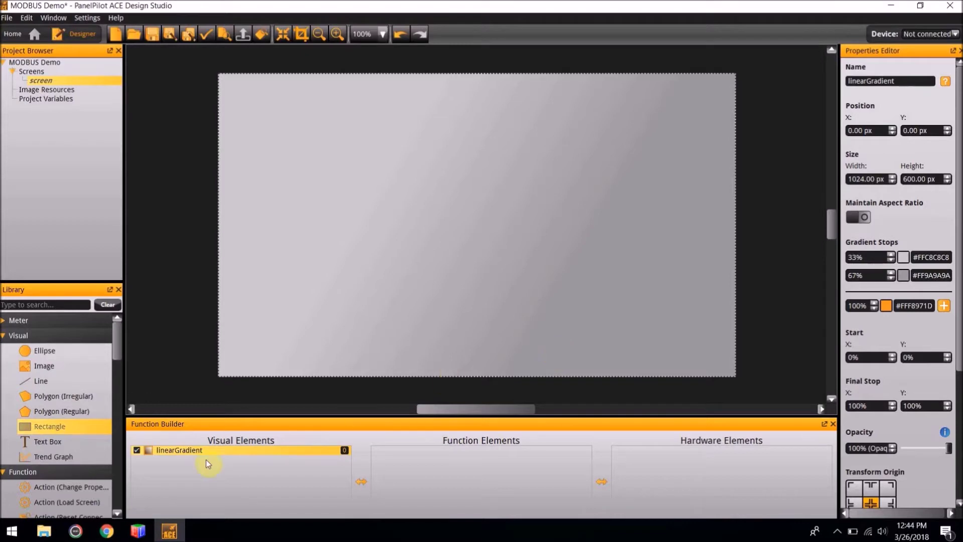
Step: Add a text box reading 'MODBUS Example'
double_click(81, 448)
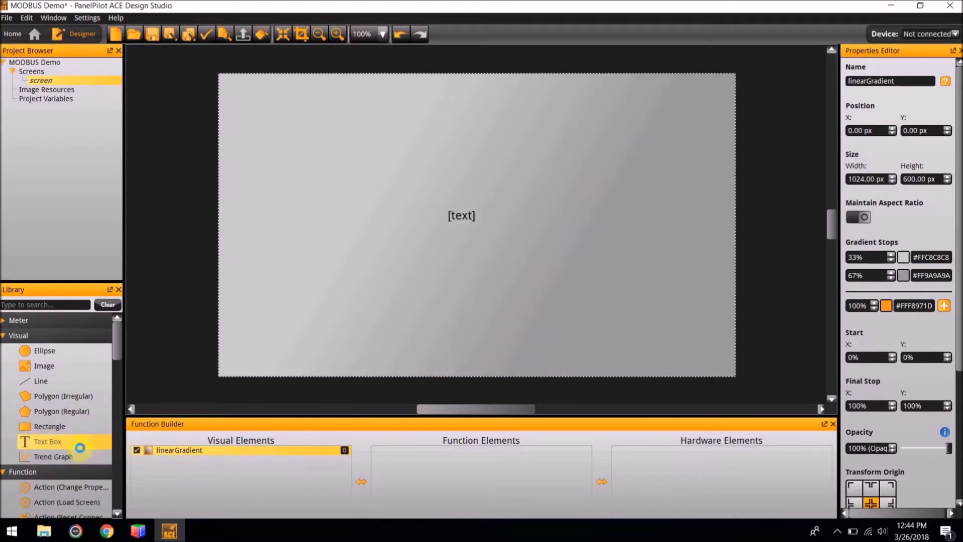
key("BackSpace")
key("BackSpace")
key("BackSpace")
key("BackSpace")
key("BackSpace")
key("BackSpace")
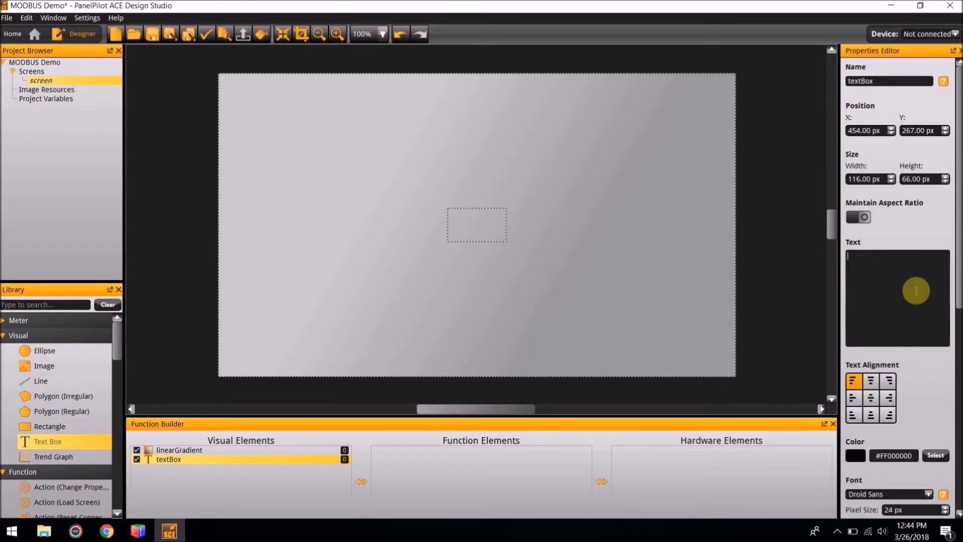
type("LMODBUS")
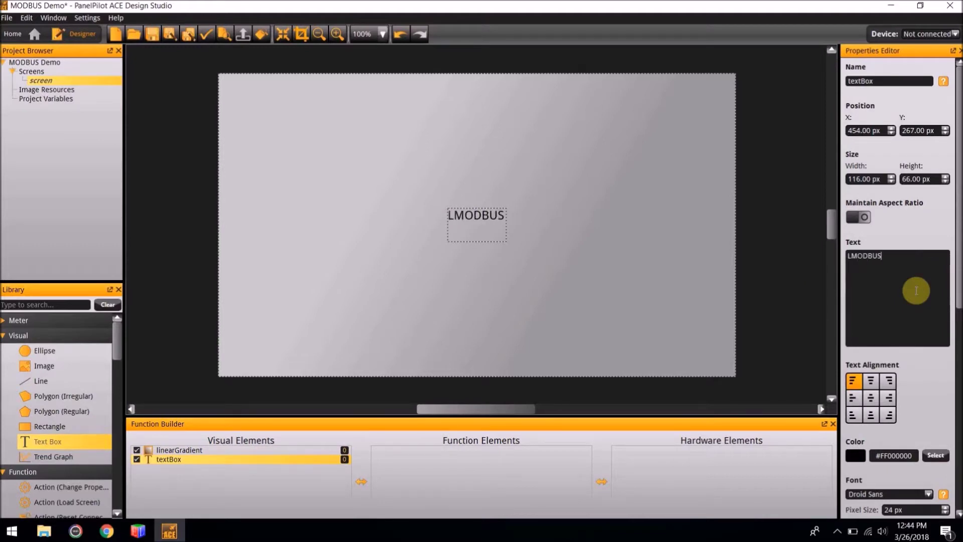
key("ctrl+a")
key("BackSpace")
type("MODB")
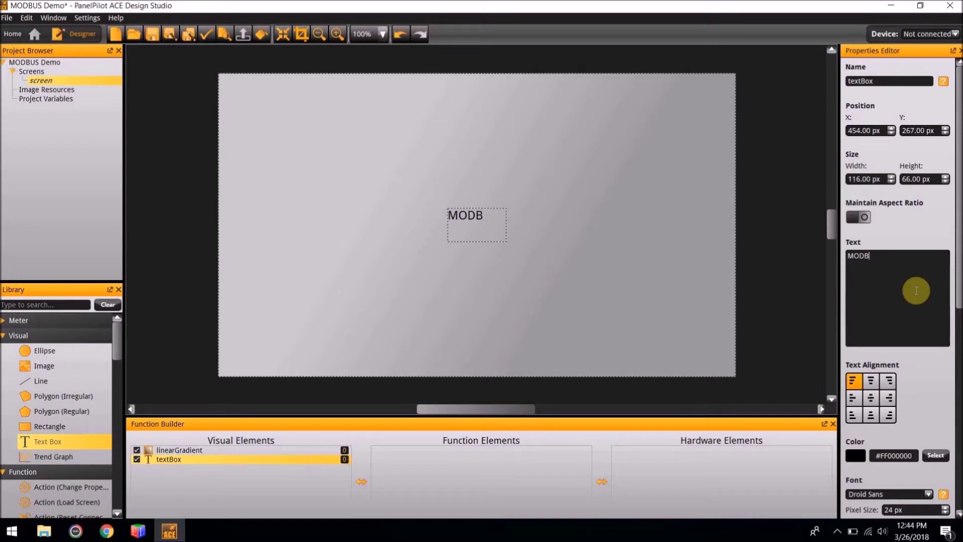
type("US Example")
Step: Set the title font size to 50 px and widen the box to fit
scroll(960, 215, "down", 6)
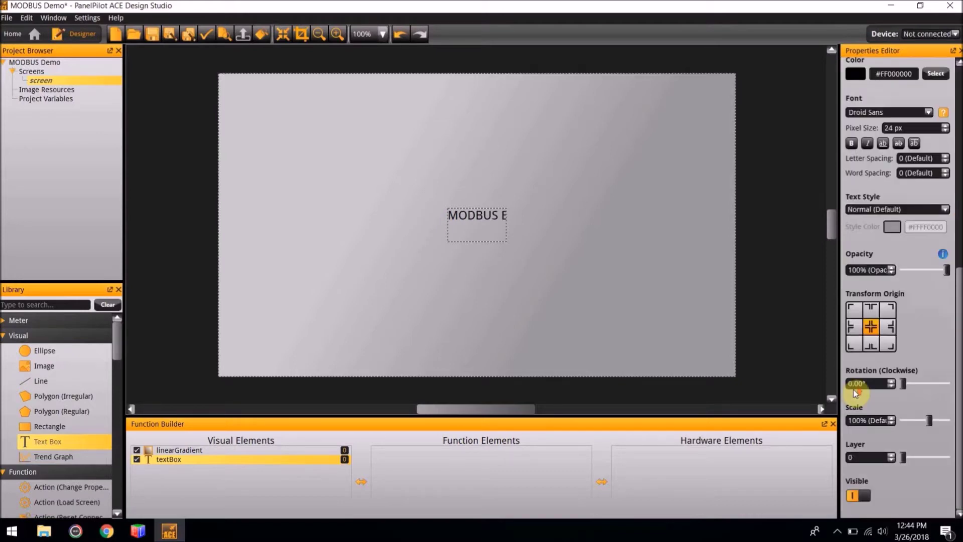
double_click(887, 148)
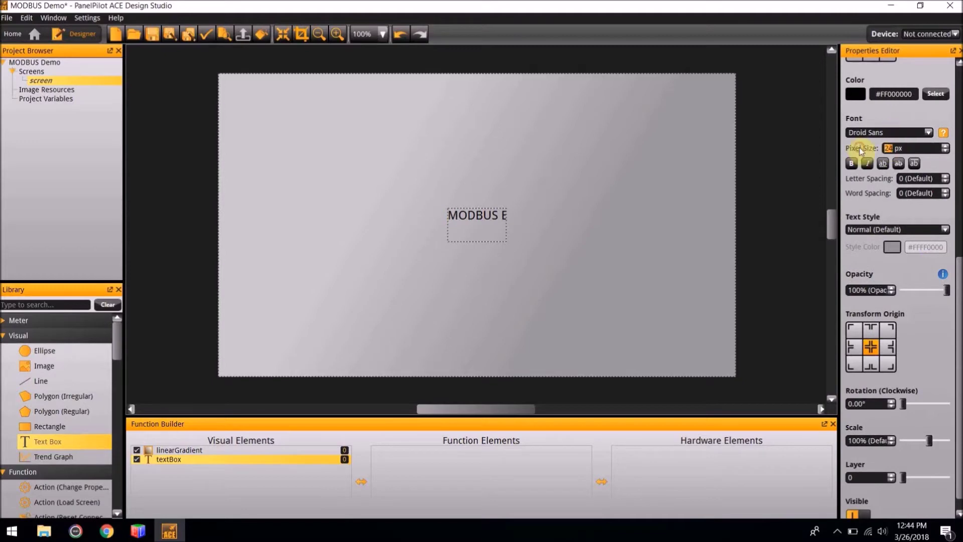
type("50")
key("Return")
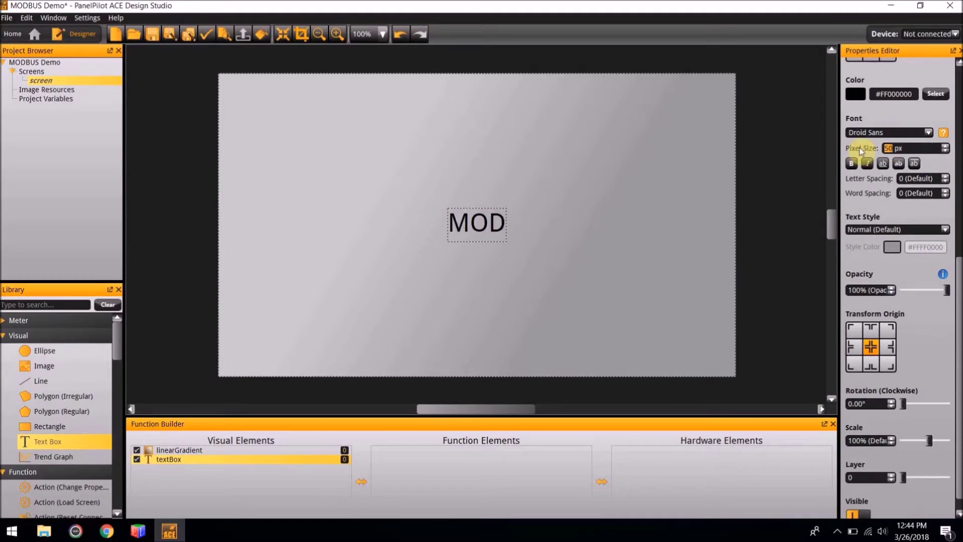
left_click_drag(507, 232, 657, 229)
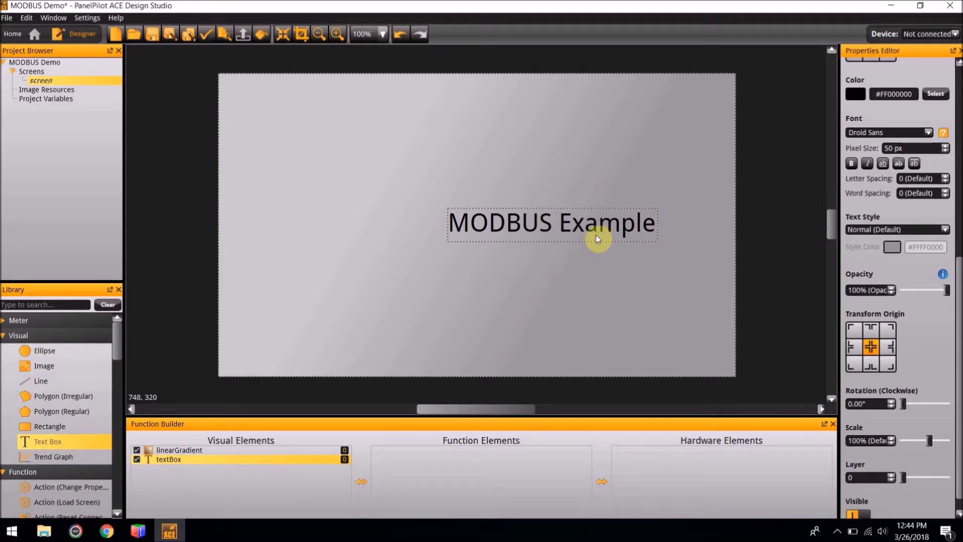
left_click(610, 236)
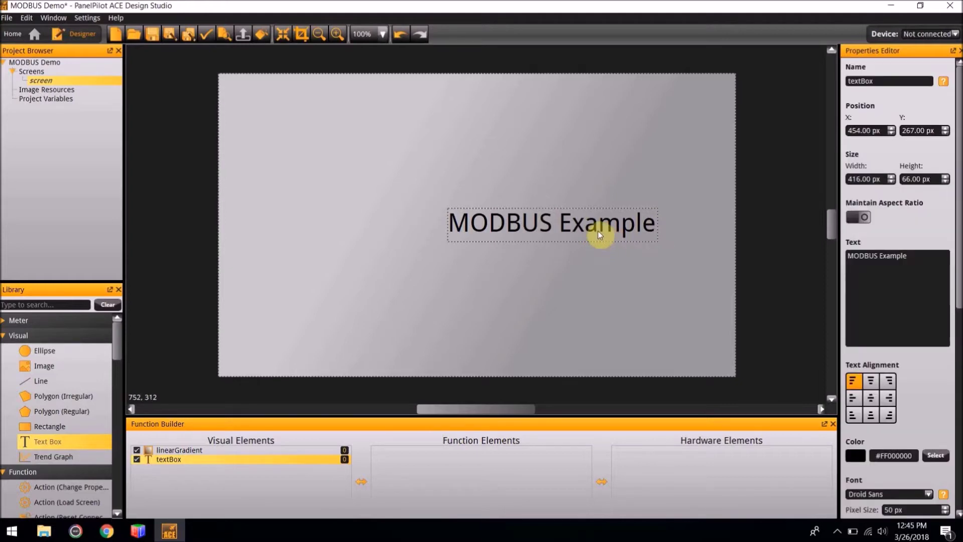
Step: Align the title to the horizontal centre and the top of the screen
right_click(598, 231)
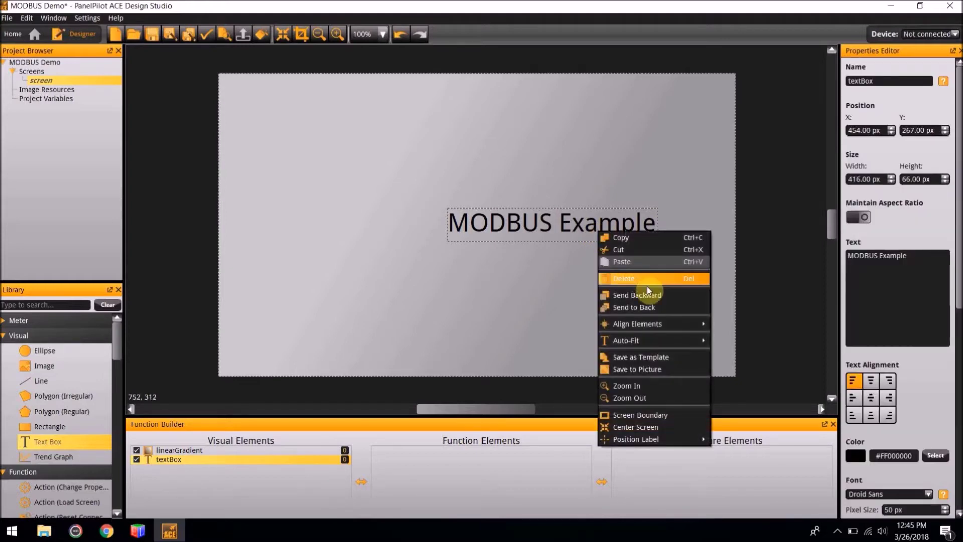
mouse_move(653, 323)
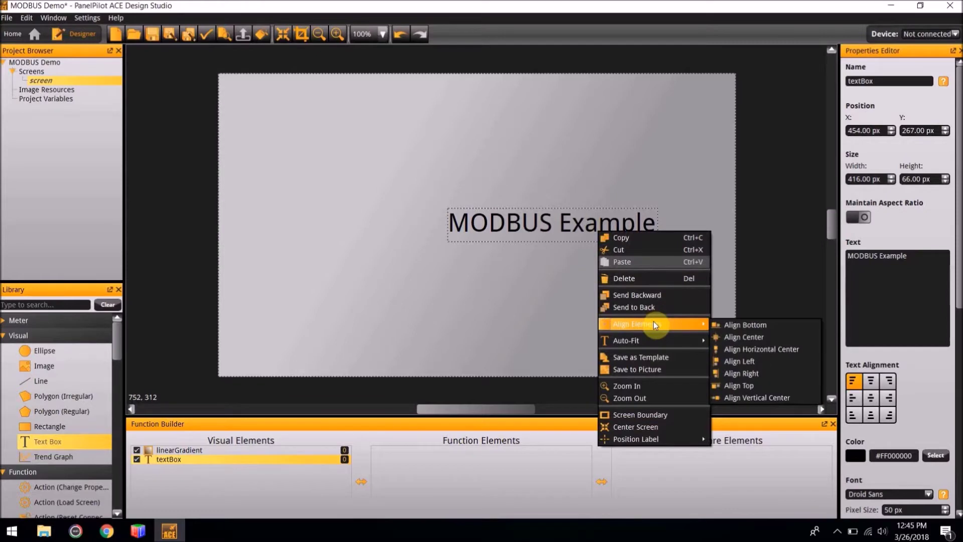
left_click(766, 347)
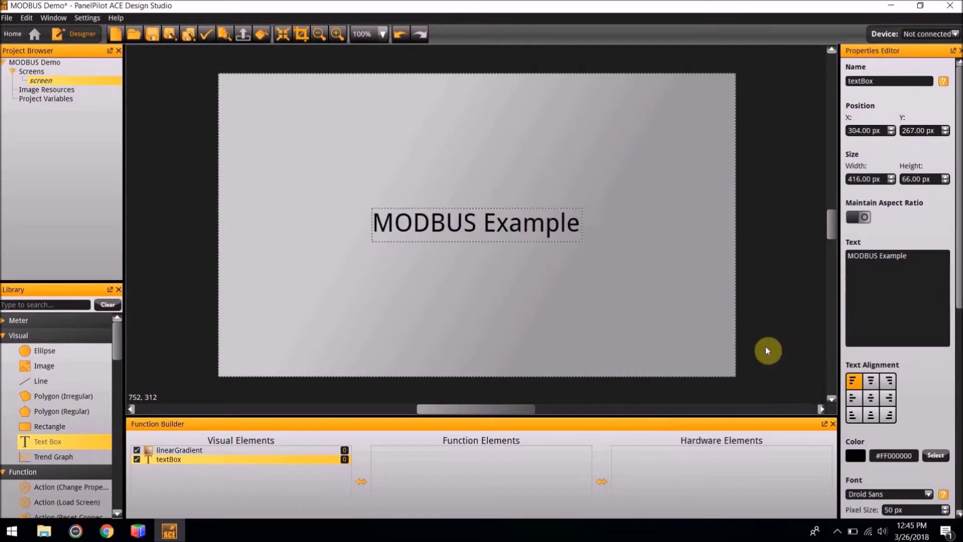
right_click(524, 234)
mouse_move(574, 327)
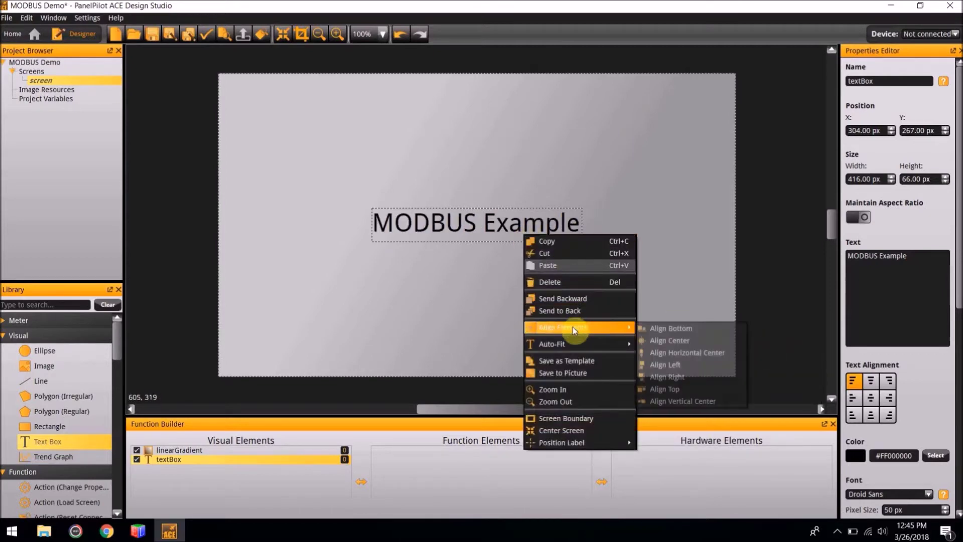
left_click(683, 390)
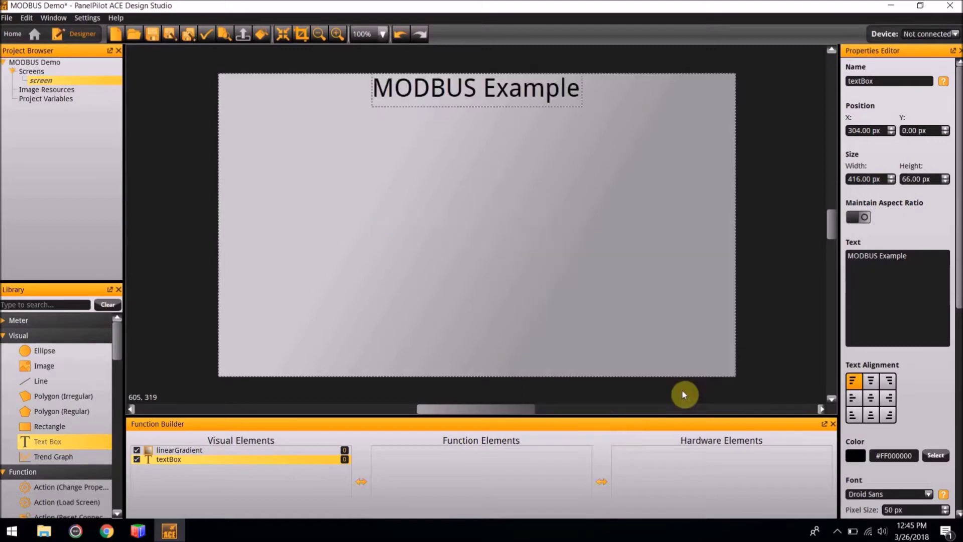
left_click(604, 261)
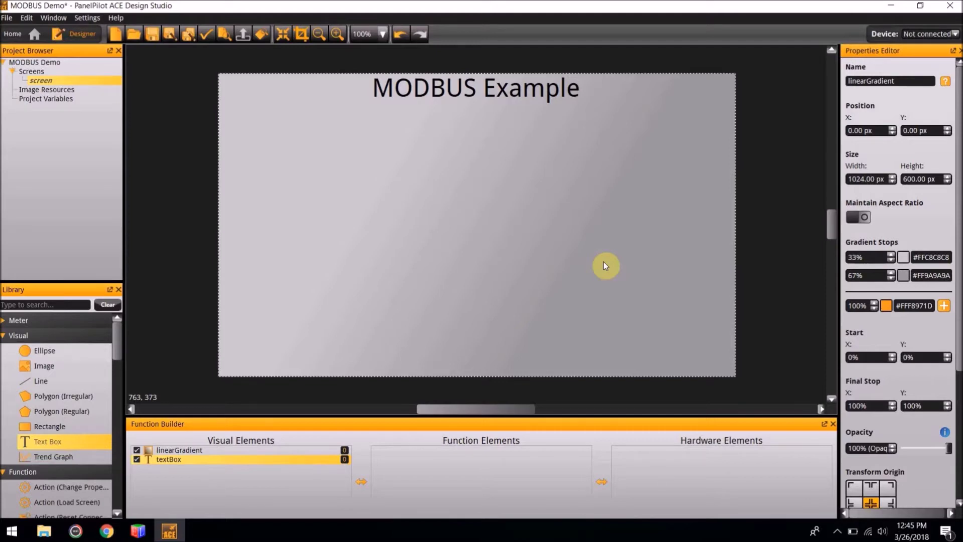
Step: Add a text box with 250 px font size reading '70'
double_click(44, 438)
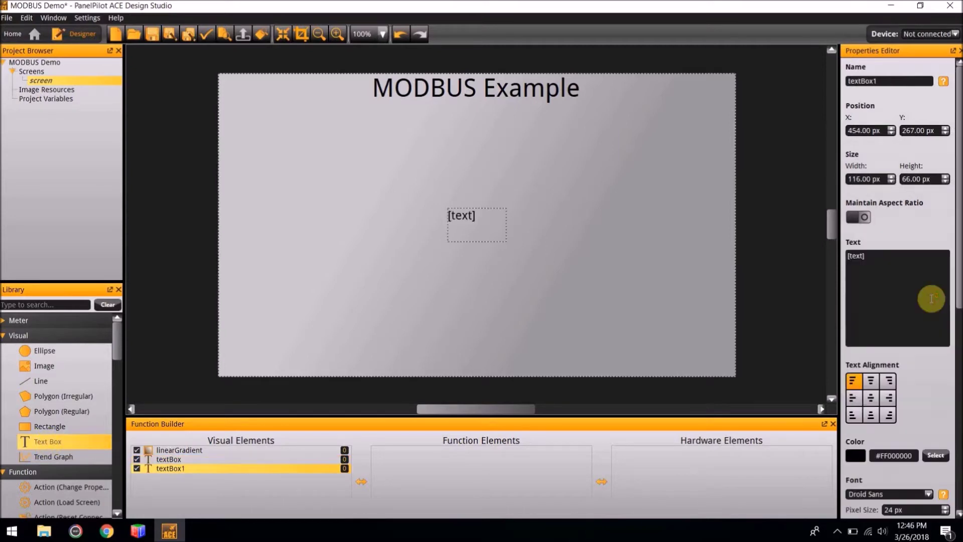
scroll(932, 301, "down", 5)
left_click(893, 206)
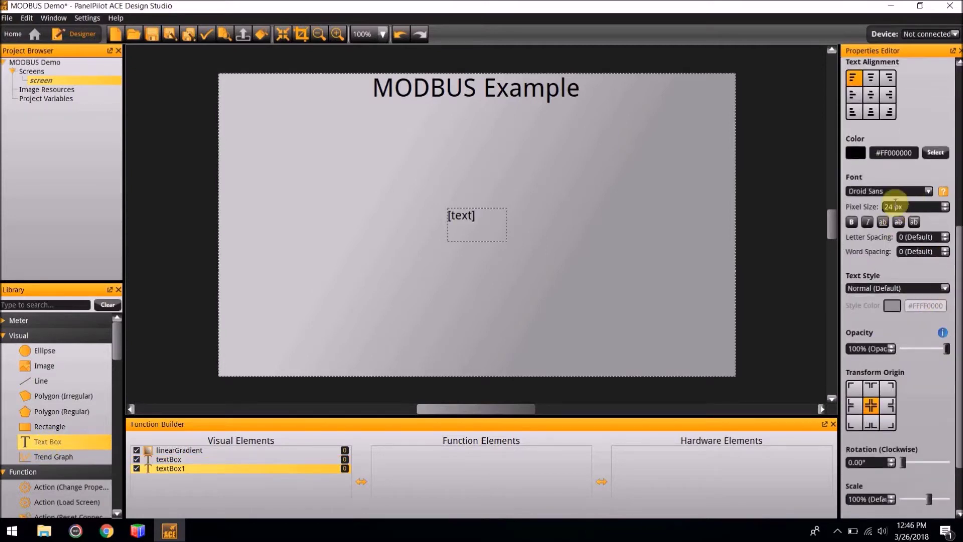
key("BackSpace")
key("BackSpace")
type("250")
key("Return")
scroll(892, 203, "up", 5)
triple_click(858, 257)
type("70")
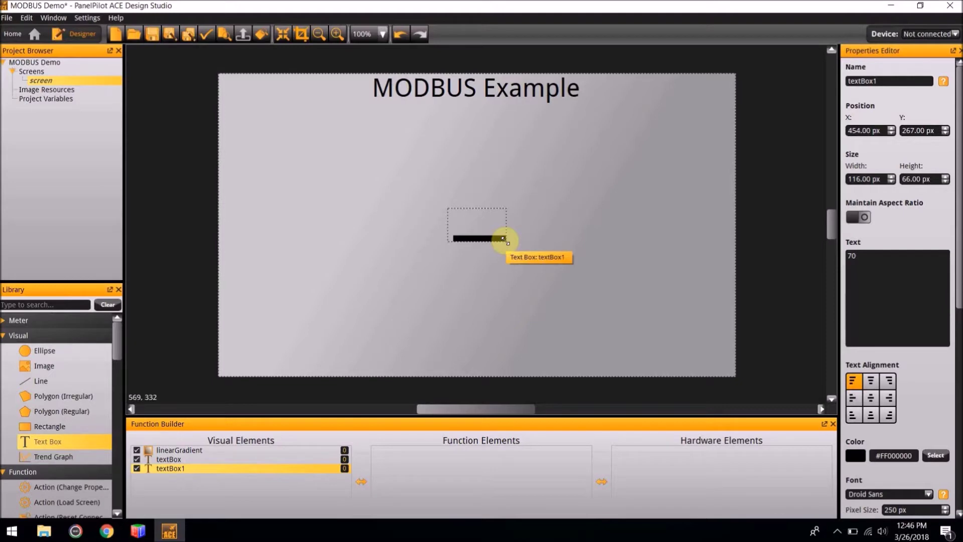
Step: Enlarge the 70 box, rename it actual_temp, and centre it on screen
left_click_drag(503, 239, 622, 347)
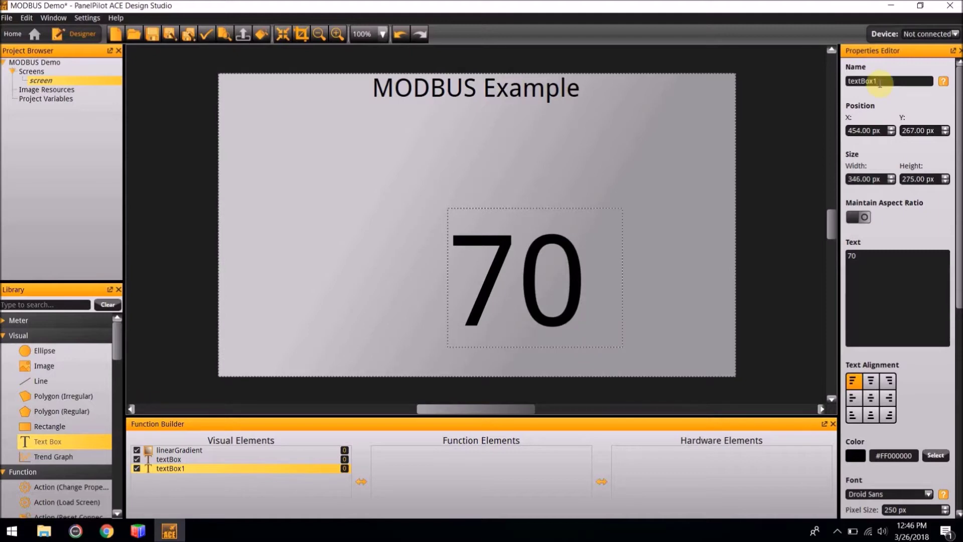
key("BackSpace")
type("actual_temp")
left_click(587, 245)
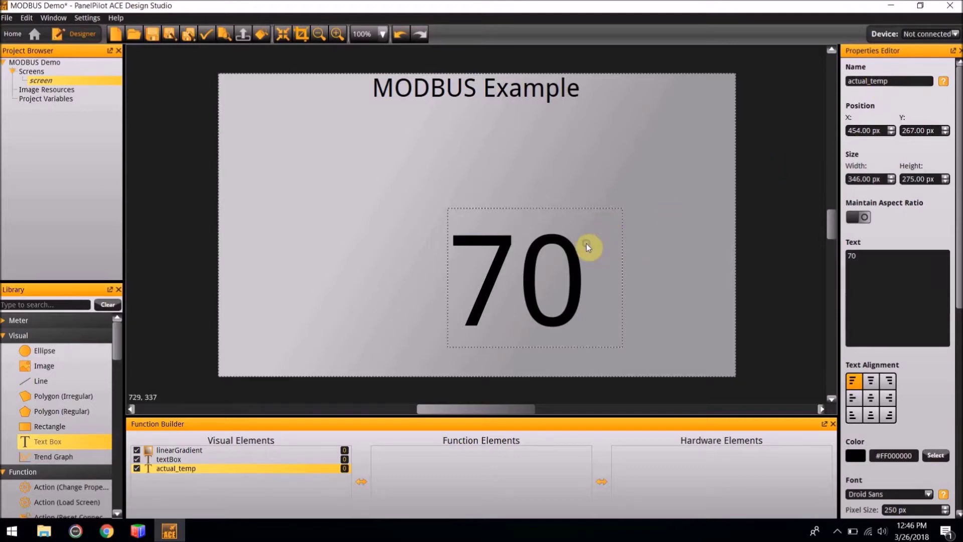
right_click(587, 245)
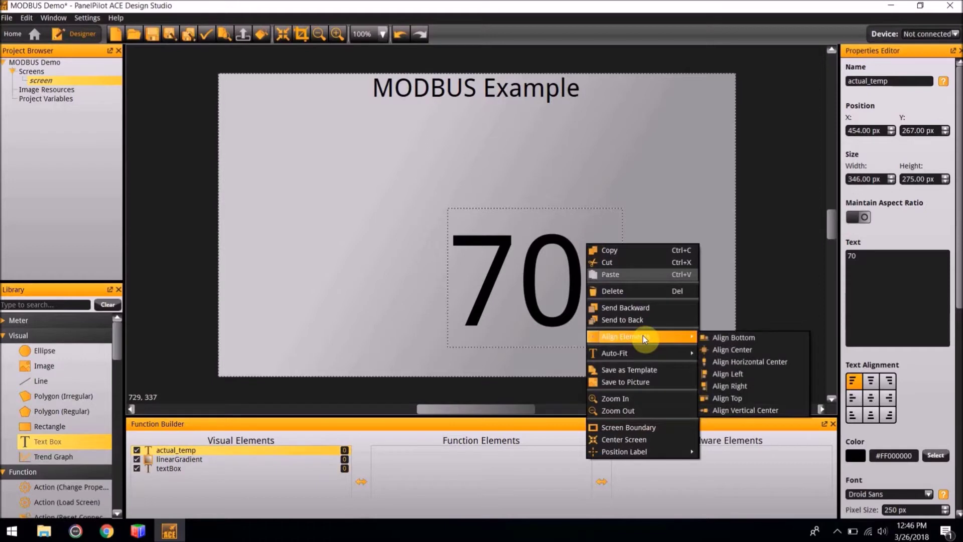
left_click(730, 349)
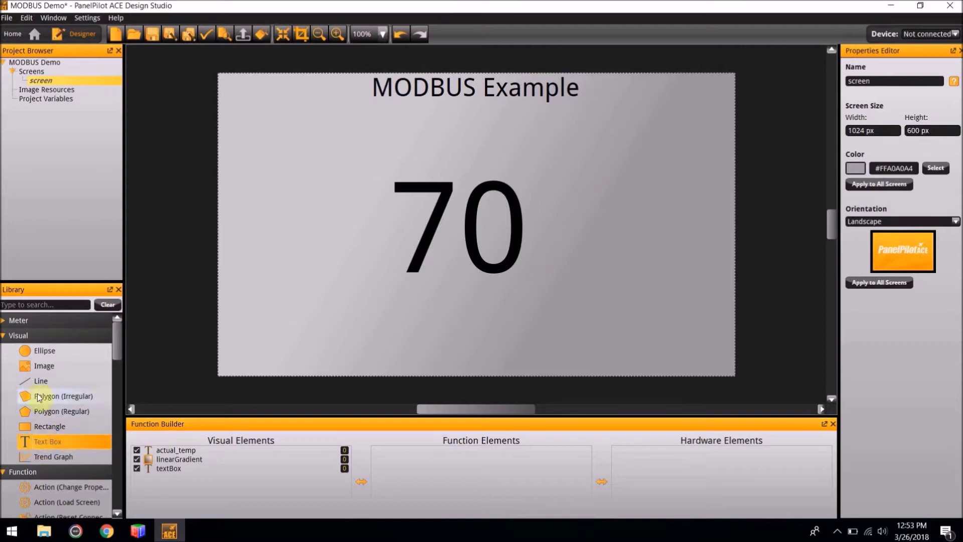
Step: Add an image using Red Up Arrow Button and move it to the upper left
double_click(34, 371)
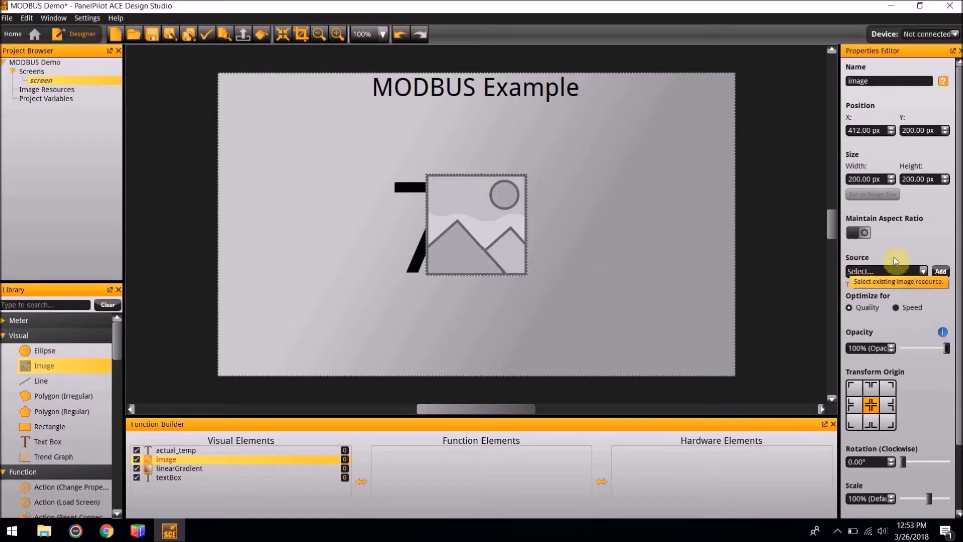
left_click(943, 271)
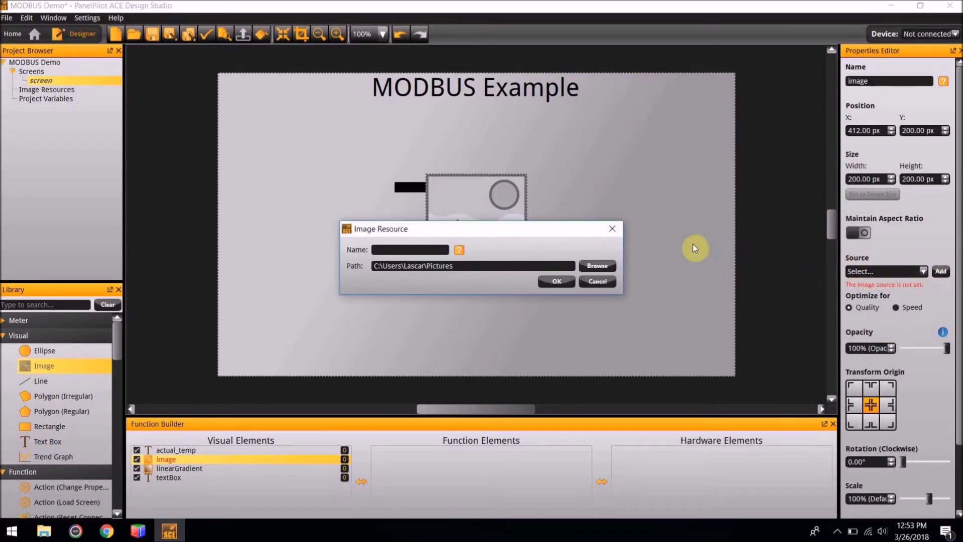
left_click(590, 265)
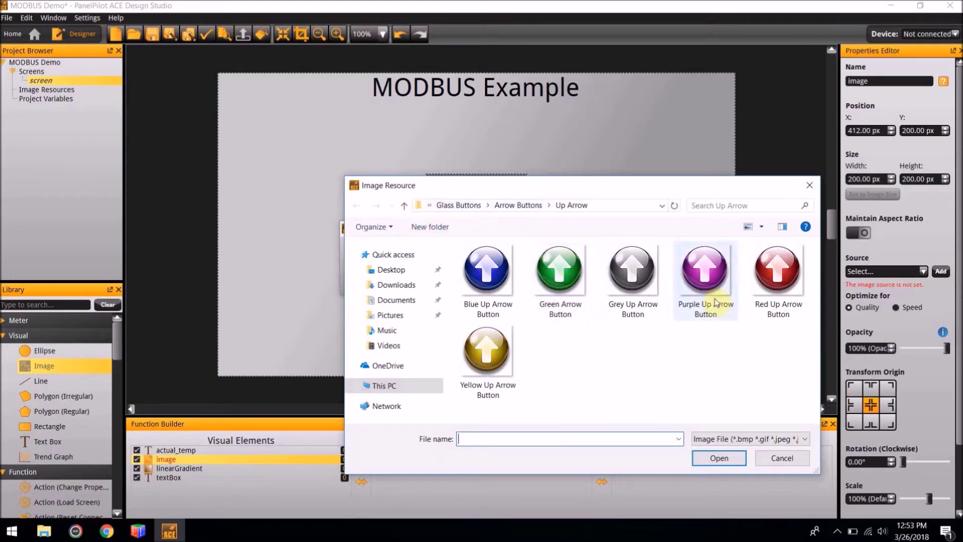
double_click(762, 290)
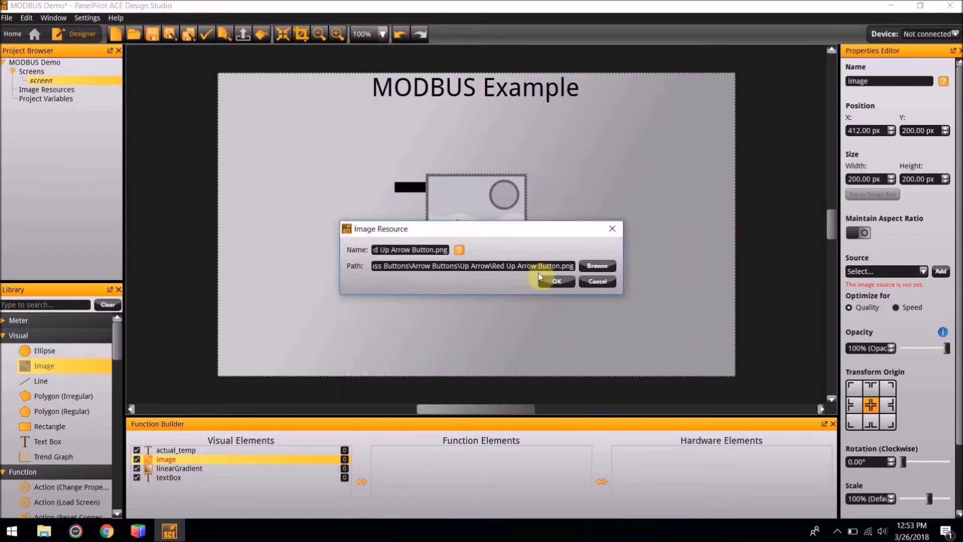
left_click(552, 282)
left_click_drag(450, 221, 275, 173)
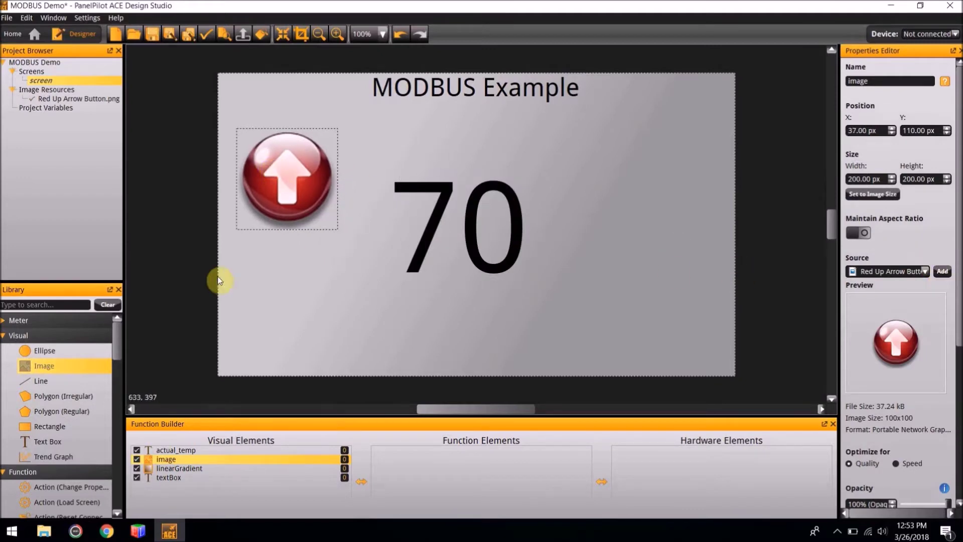
Step: Add an image using Blue Up Arrow Button and move it to the upper right
double_click(48, 366)
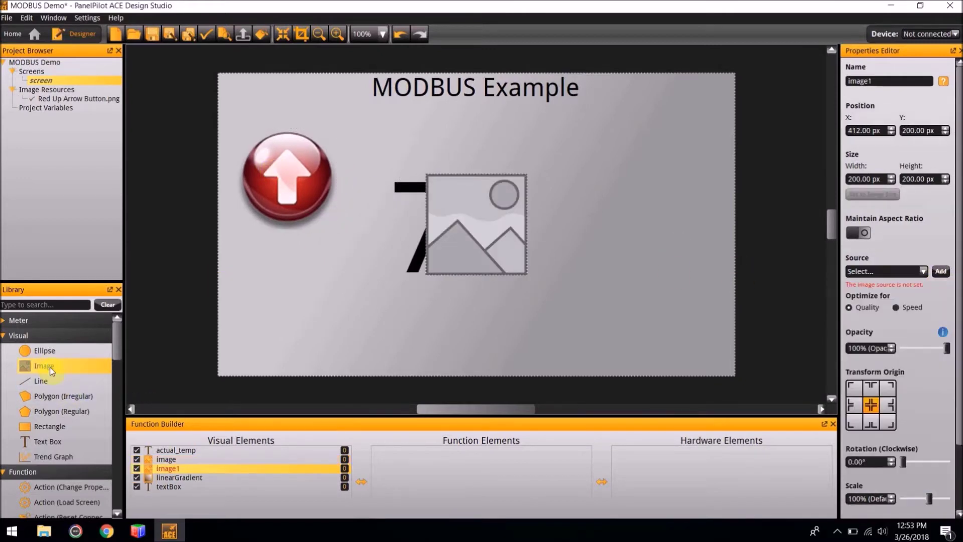
left_click(941, 271)
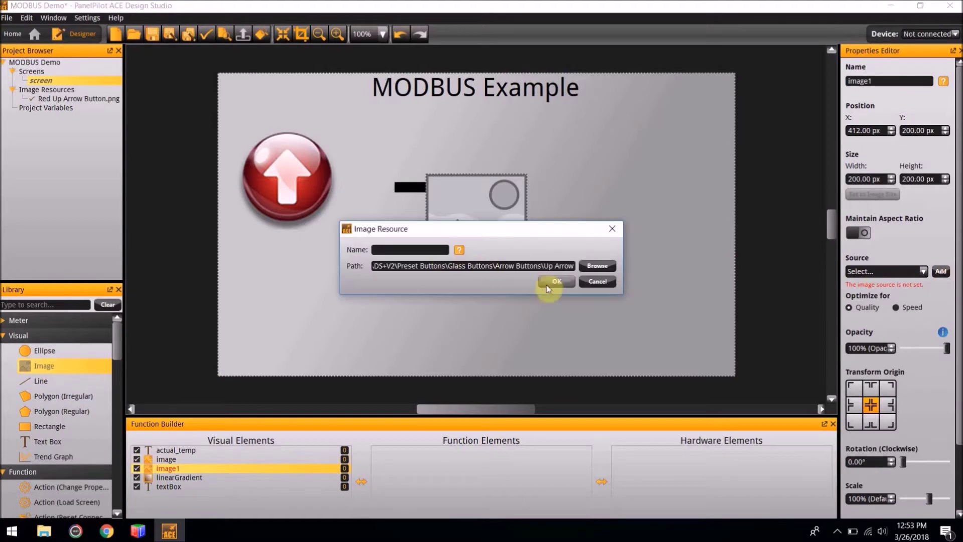
left_click(588, 267)
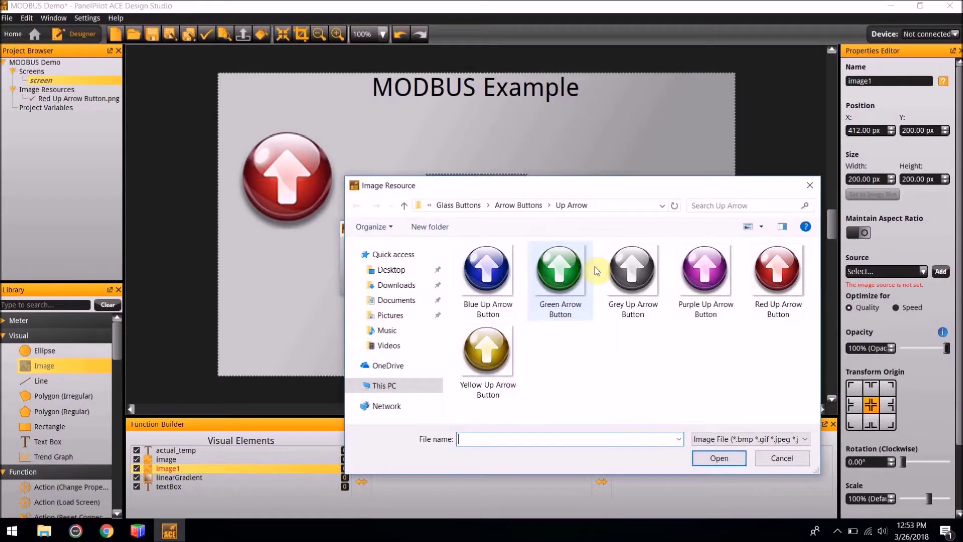
double_click(485, 273)
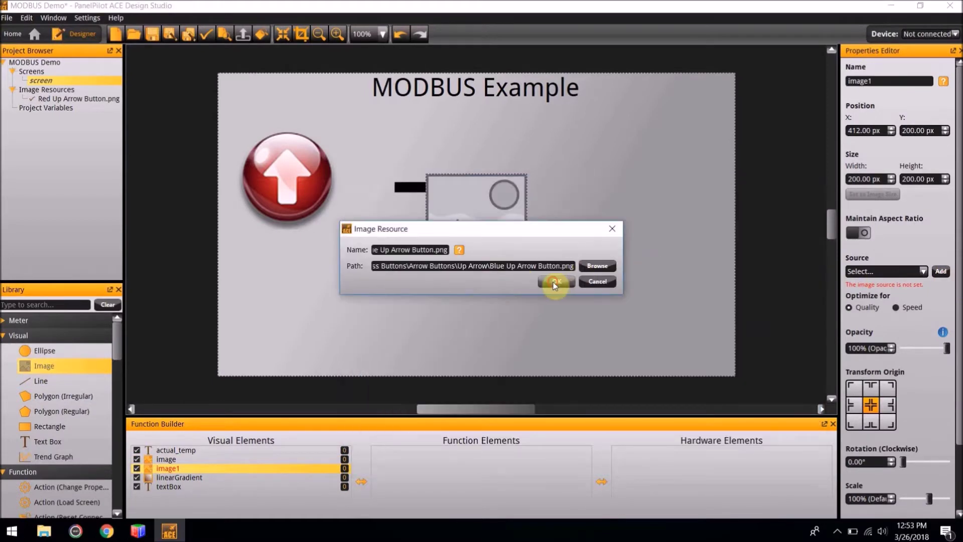
left_click(582, 277)
left_click_drag(490, 233, 661, 188)
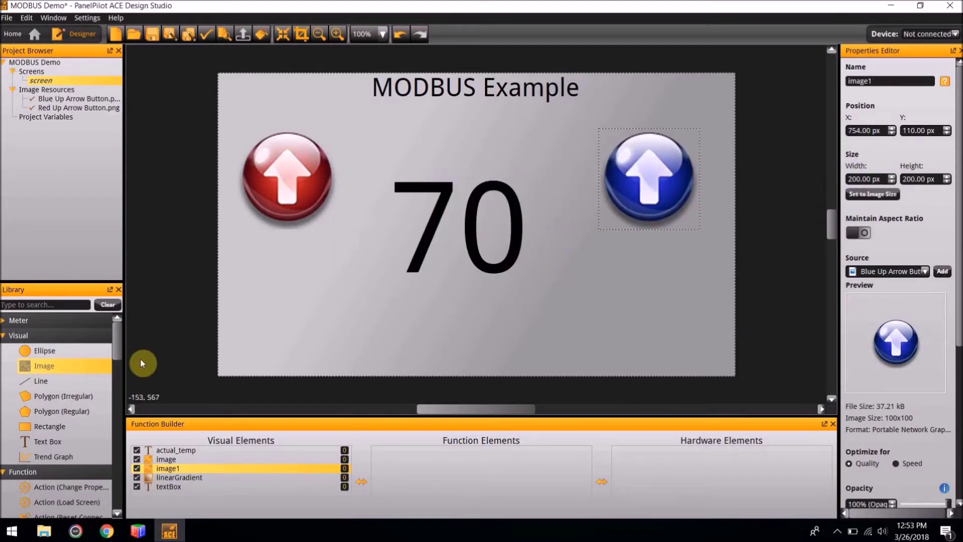
double_click(65, 369)
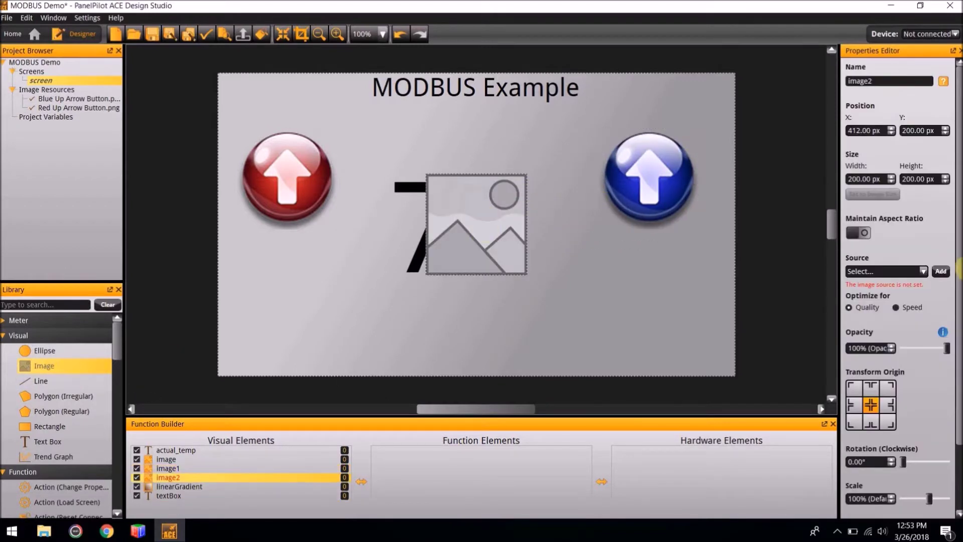
Step: Give the third image the Red Down Arrow Button picture and place it below the red up arrow
left_click(942, 273)
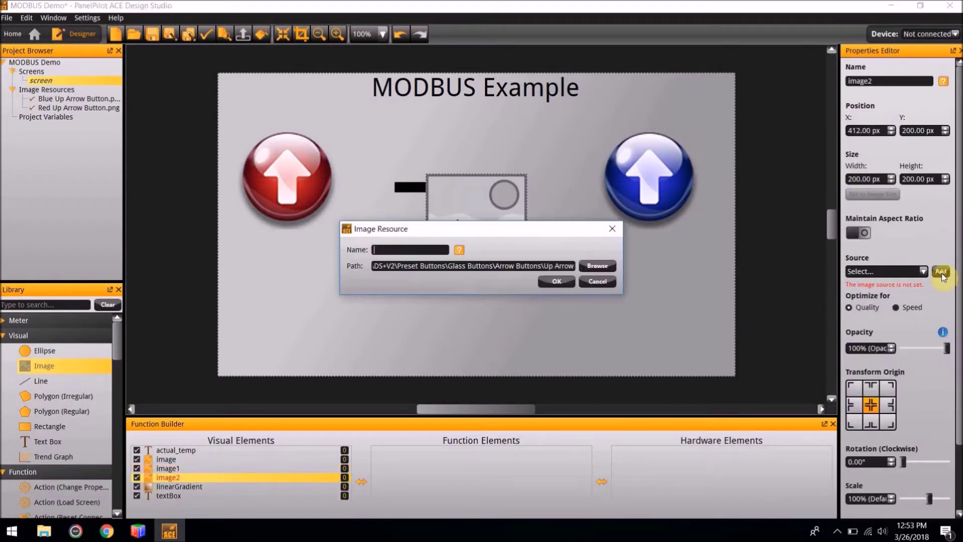
left_click(594, 265)
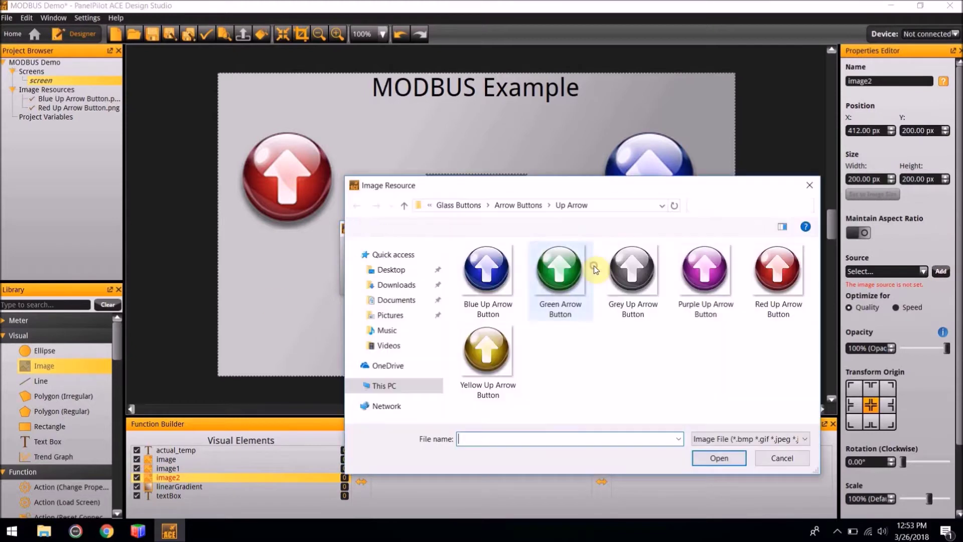
left_click(517, 206)
left_click(490, 266)
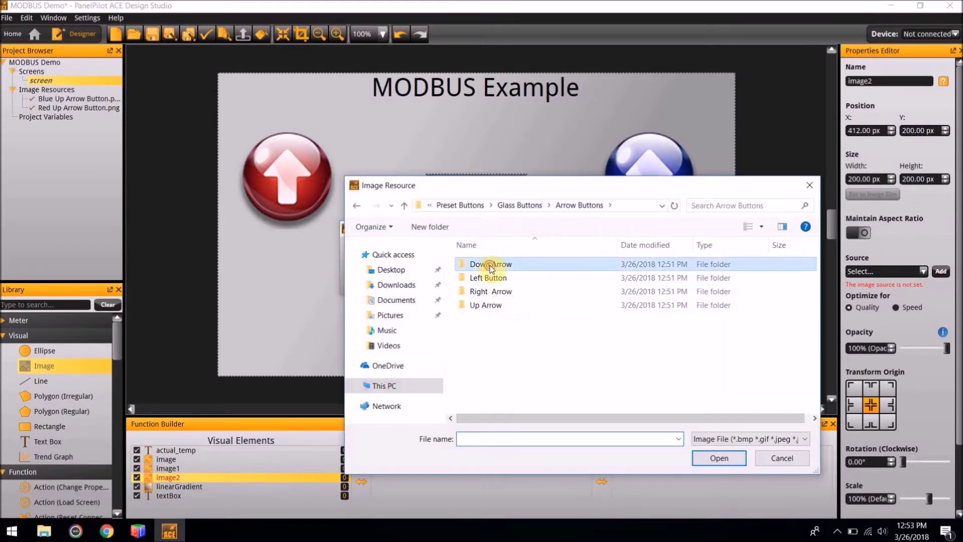
double_click(491, 266)
double_click(780, 279)
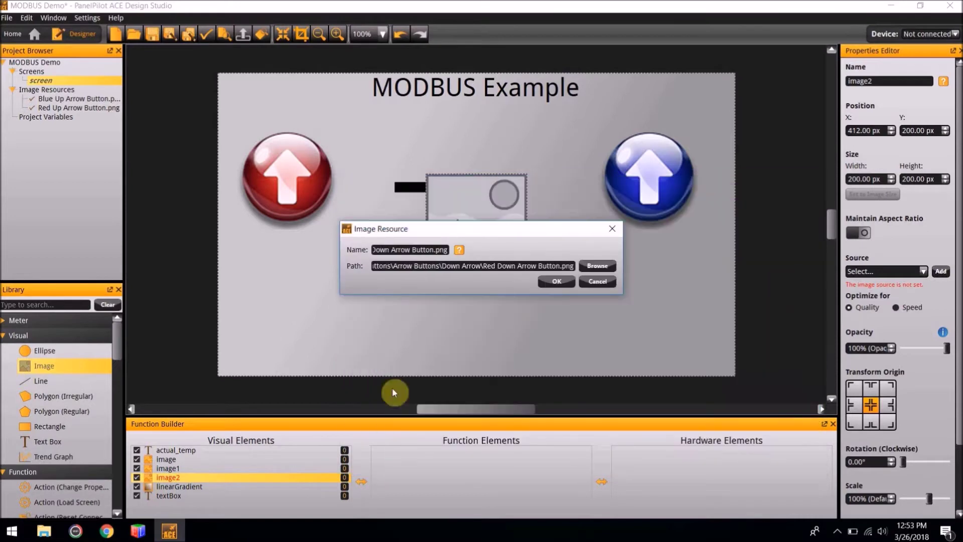
left_click(543, 277)
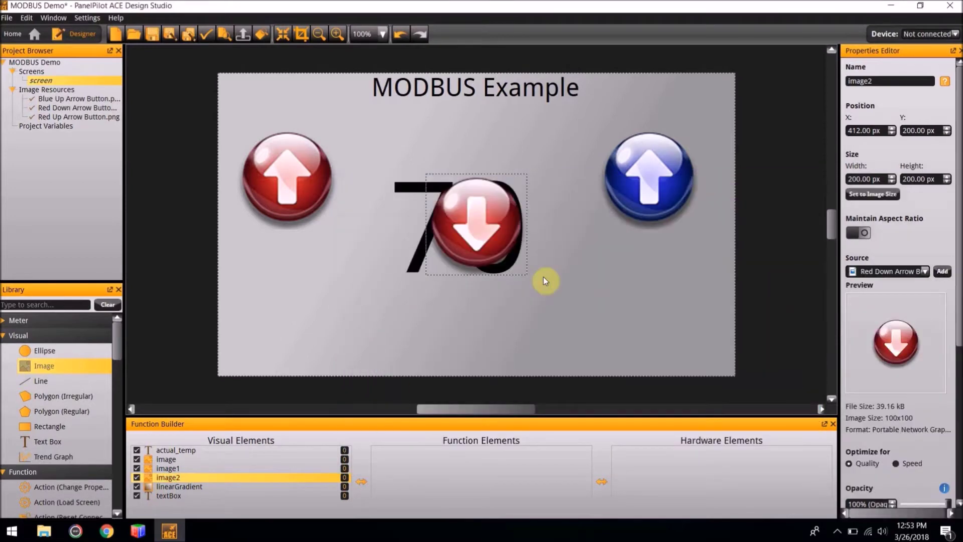
left_click_drag(499, 227, 301, 286)
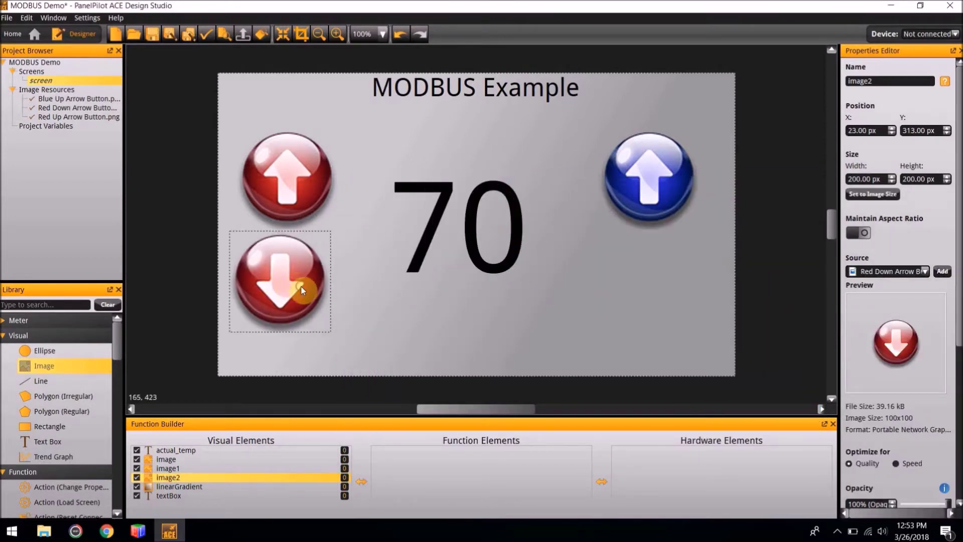
Step: Add a Blue Down Arrow Button image and place it below the blue up arrow
double_click(49, 365)
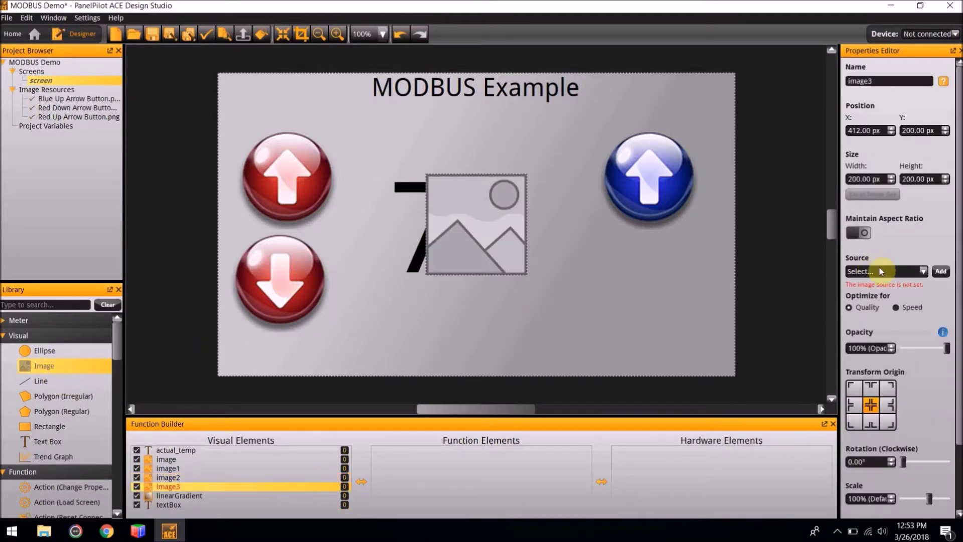
left_click(942, 271)
left_click(608, 266)
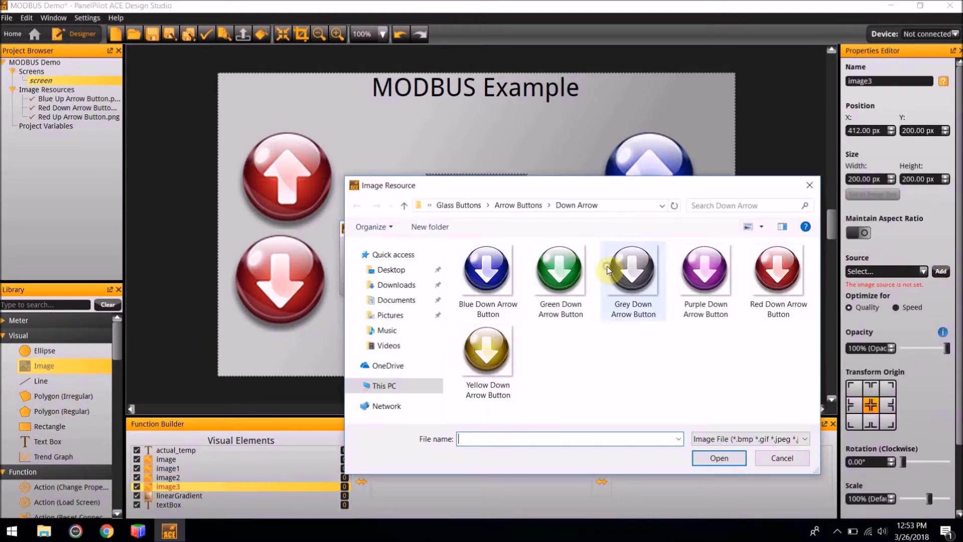
double_click(478, 281)
left_click(558, 284)
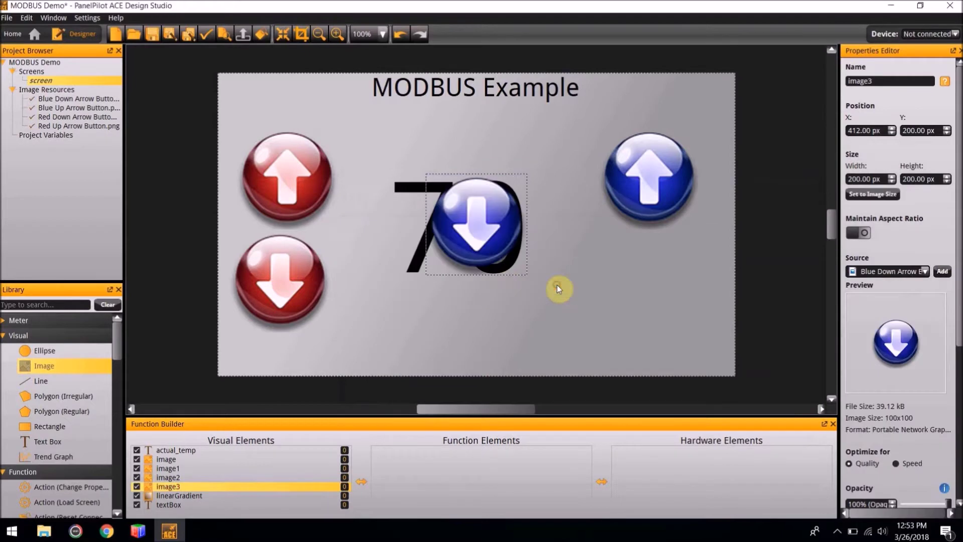
left_click_drag(493, 250, 661, 299)
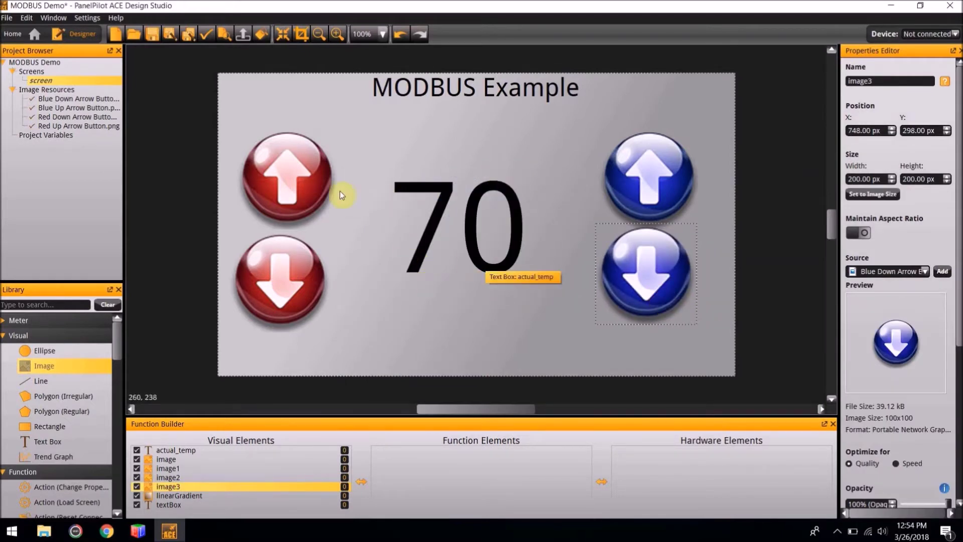
left_click(306, 182)
Step: Rename the red arrows heat_button_up and heat_button_down
double_click(876, 81)
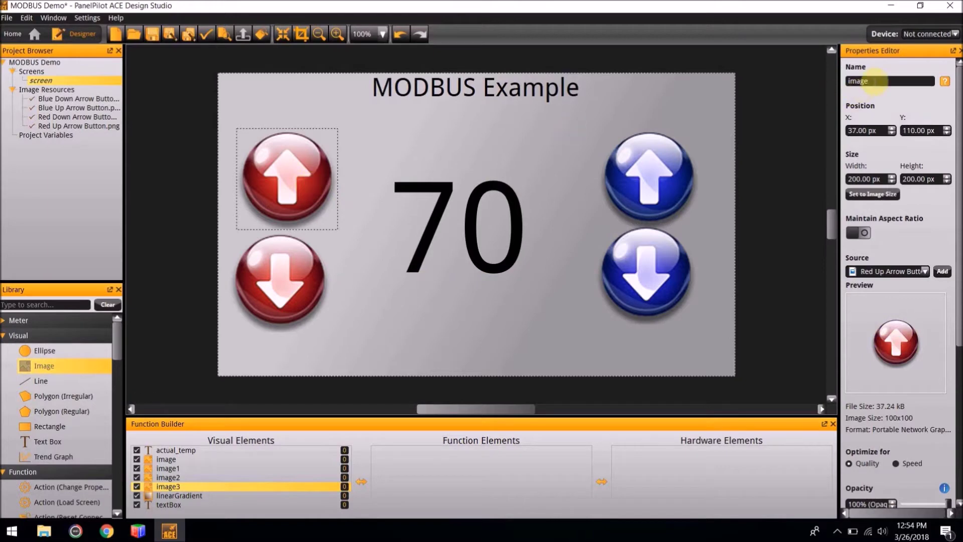
type("hea")
key("Return")
left_click(258, 301)
double_click(878, 82)
type("heat_button_down")
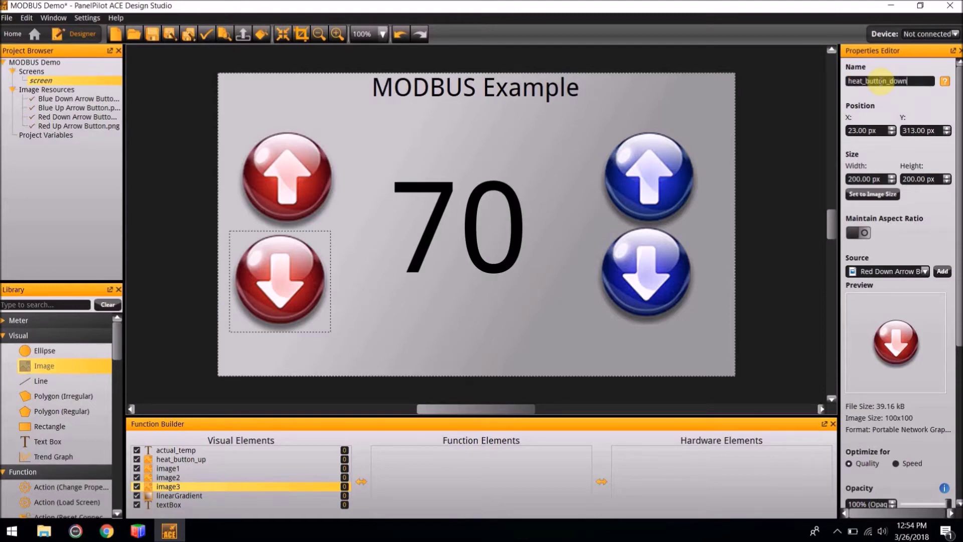
Step: Rename the blue arrows blue_button_up and blue_button_down
left_click(696, 161)
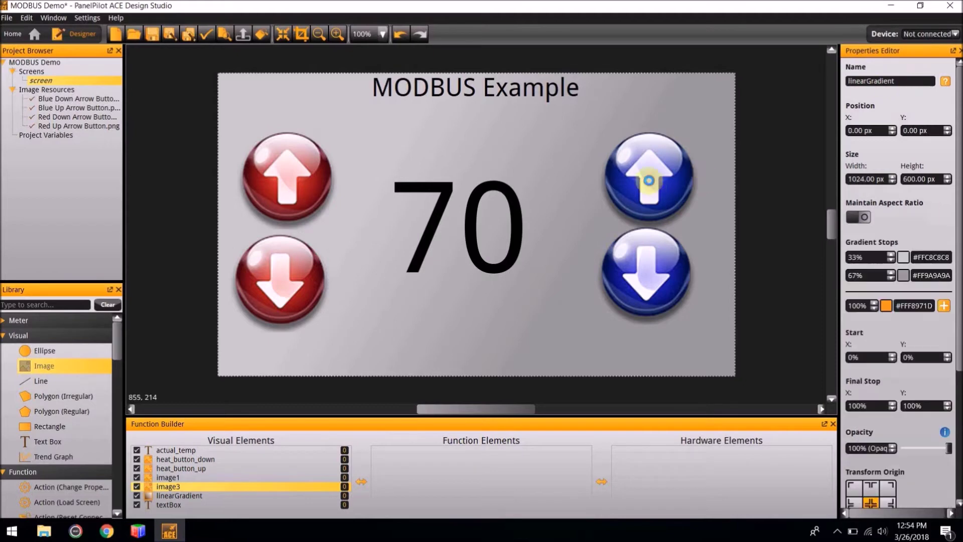
left_click(686, 170)
left_click(890, 79)
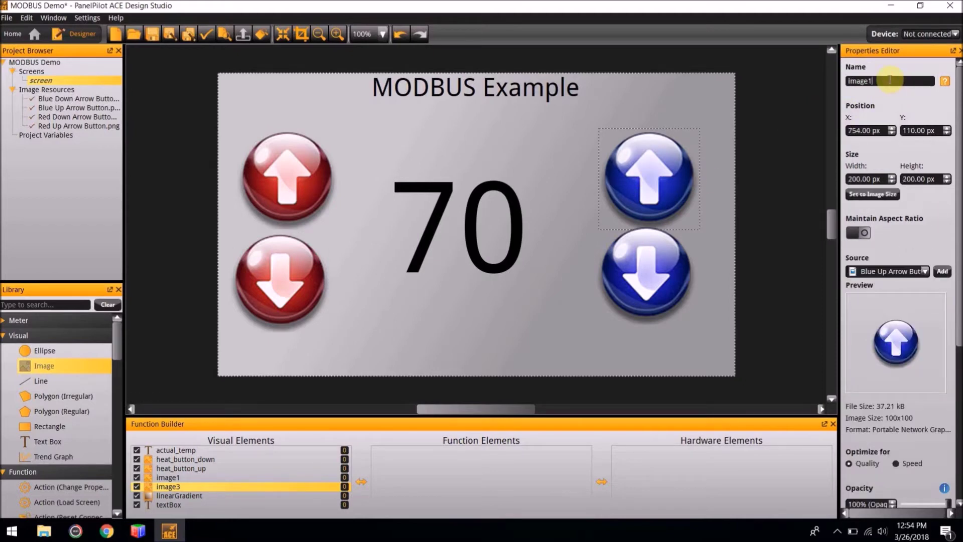
key("ctrl+a")
type("blue_bu")
key("Return")
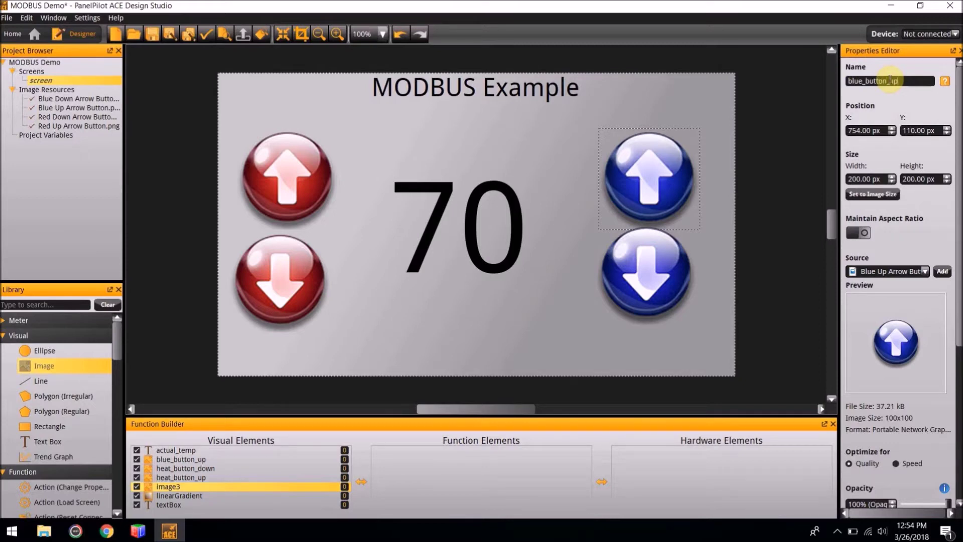
left_click(675, 258)
left_click(890, 81)
key("BackSpace")
key("BackSpace")
key("BackSpace")
key("BackSpace")
key("BackSpace")
type("blue_button_down")
key("Return")
Step: Select all four arrow buttons and turn on Maintain Aspect Ratio
left_click(297, 196)
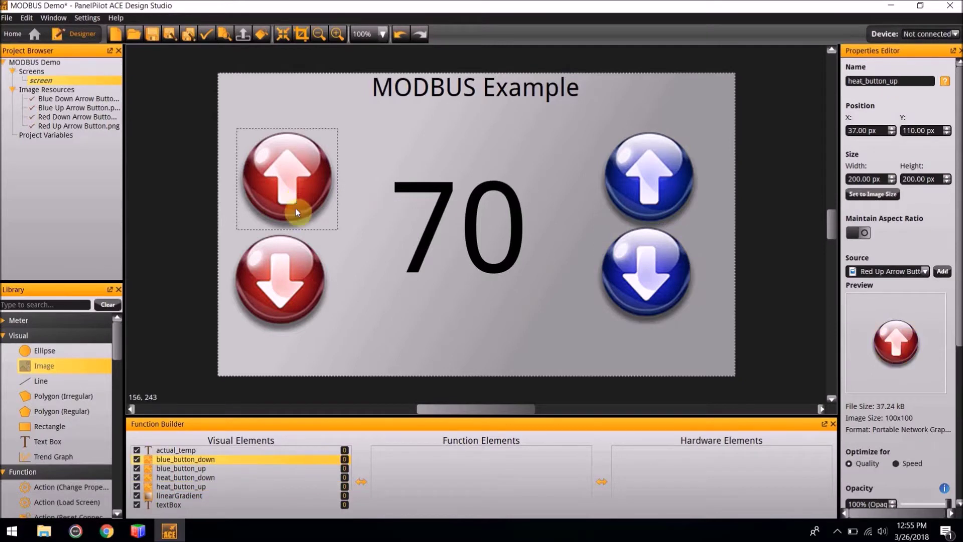
left_click(295, 239, "shift")
left_click(640, 174, "shift")
left_click(643, 258, "shift")
left_click(859, 194)
left_click(875, 140)
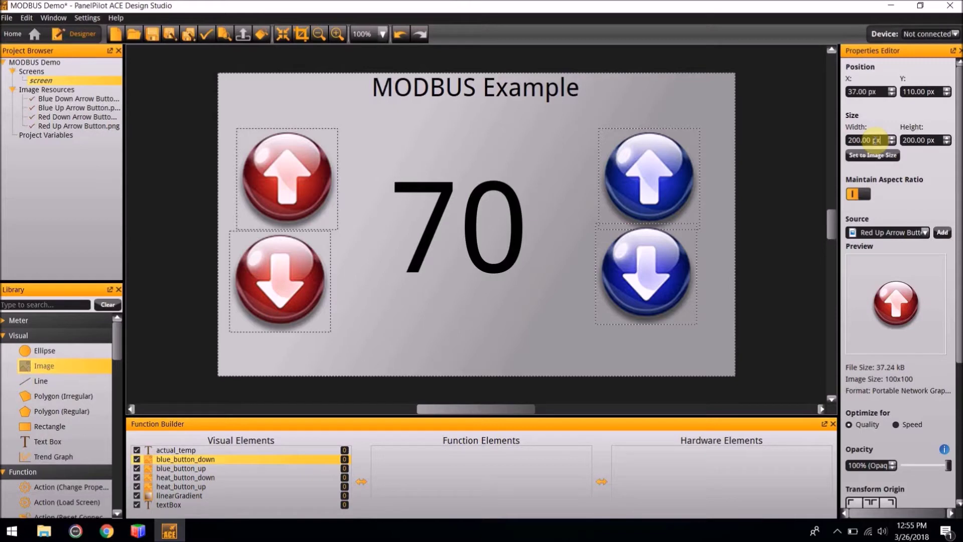
Step: Apply 100 px width to all four buttons and drag the red and blue pairs closer to the 70
key("Tab")
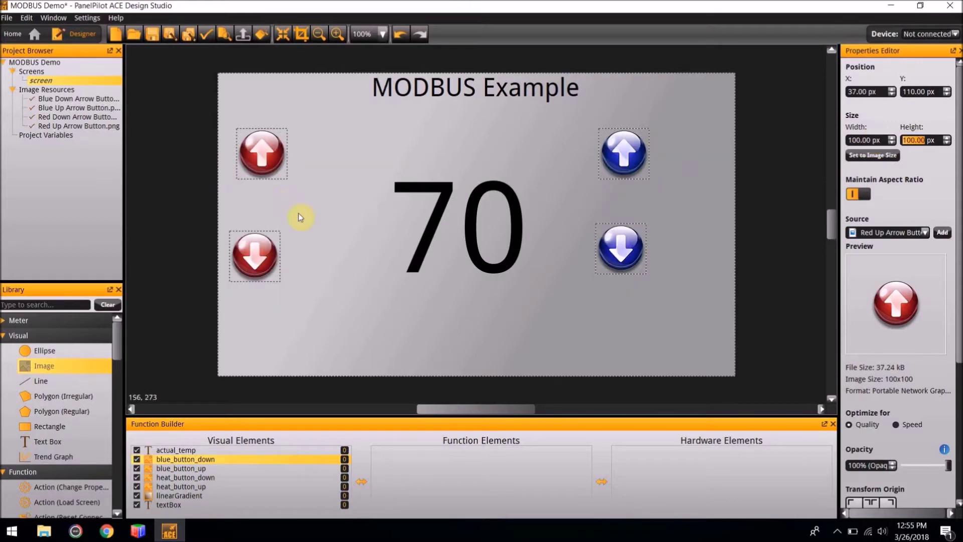
left_click(274, 178)
left_click_drag(273, 177, 267, 205)
left_click_drag(258, 255, 259, 248)
left_click_drag(624, 161, 592, 191)
left_click_drag(624, 244, 598, 245)
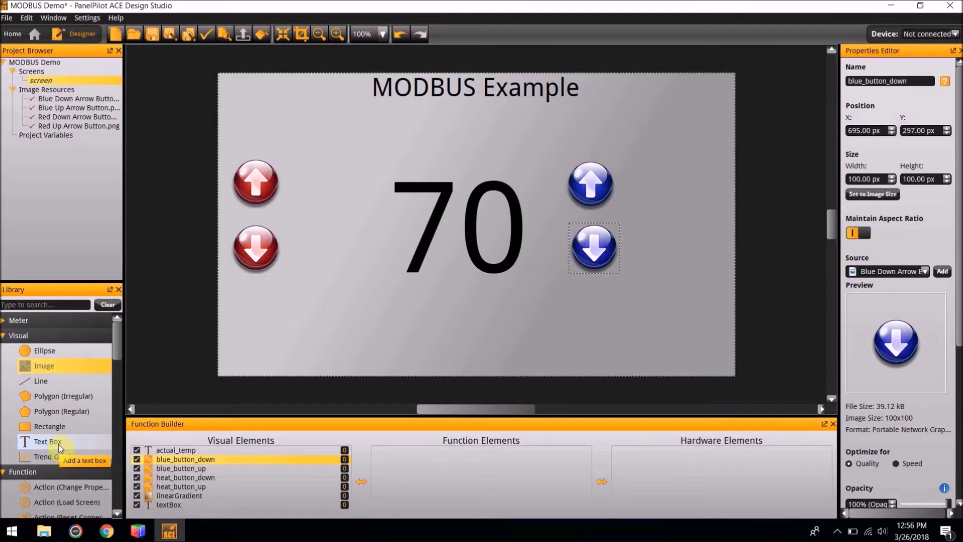
Step: Add a centre-aligned text box reading '77' beside the red buttons
double_click(59, 443)
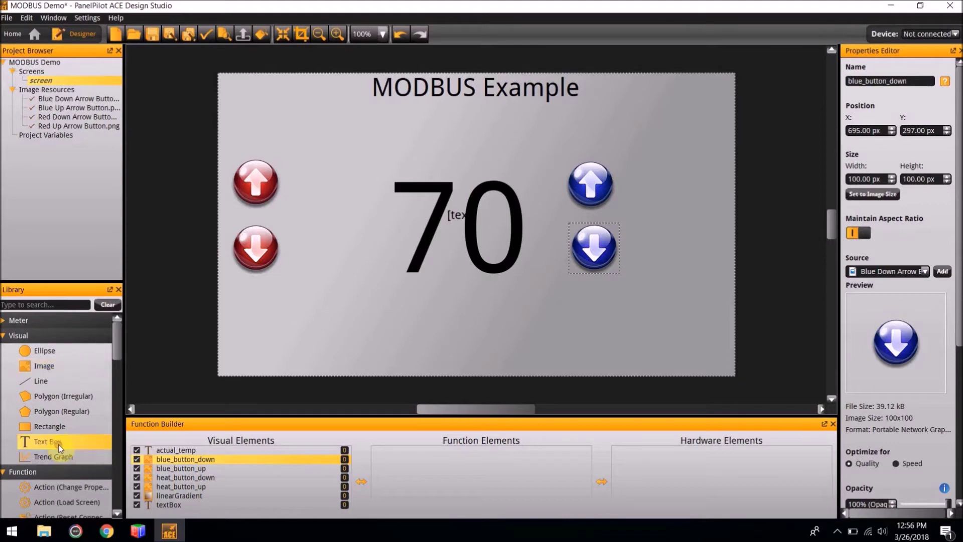
left_click_drag(483, 224, 324, 213)
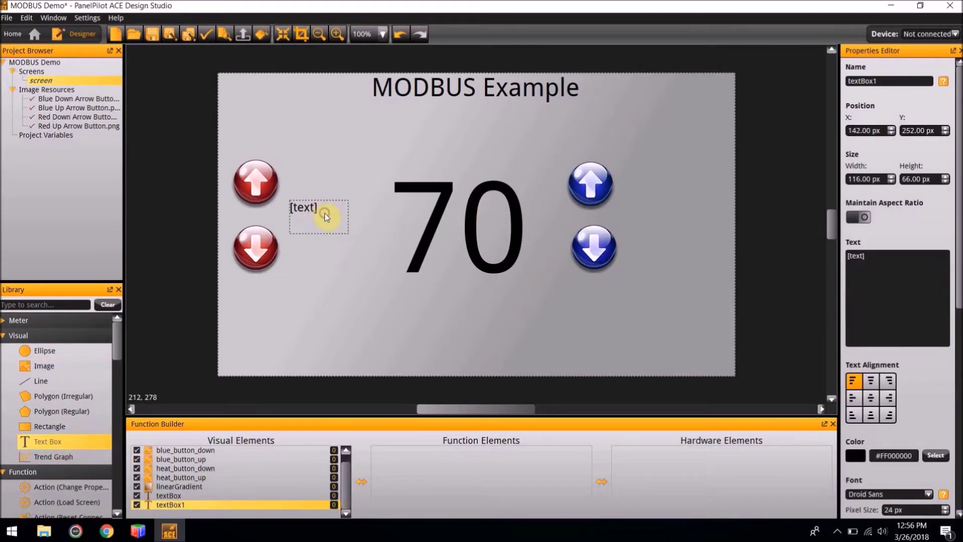
left_click(885, 254)
left_click_drag(884, 255, 817, 254)
type("77")
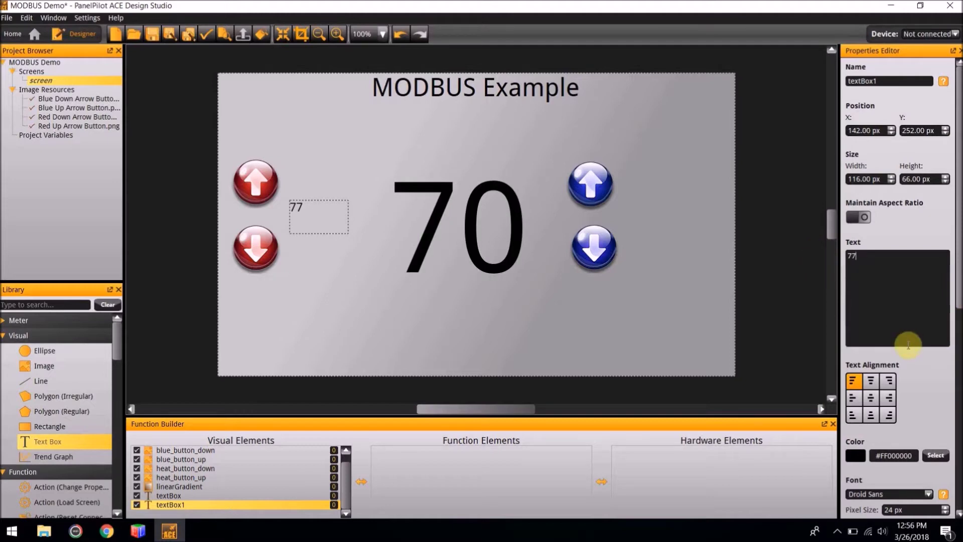
left_click(872, 398)
Step: Make the 77 bold at 40 px and name it heat_temp
scroll(941, 421, "down", 5)
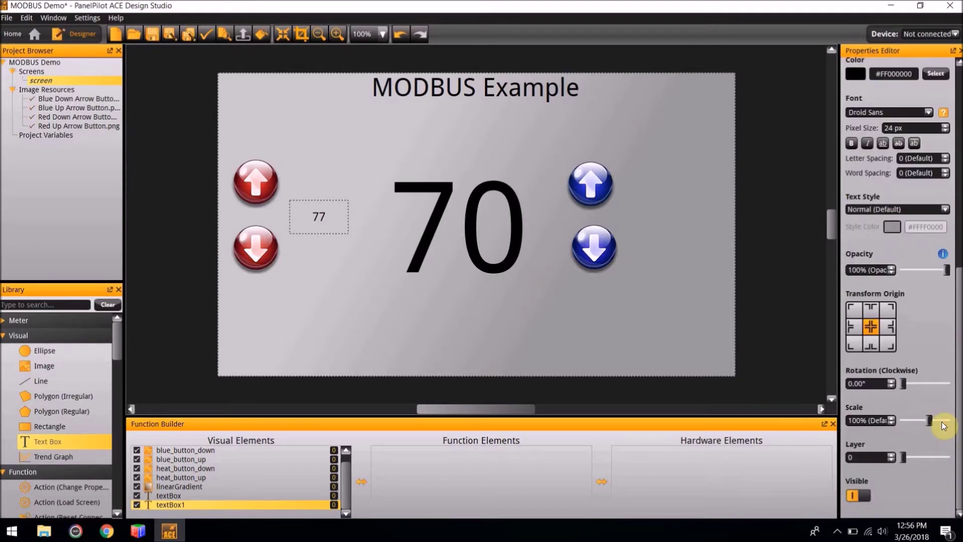
double_click(891, 127)
left_click(852, 143)
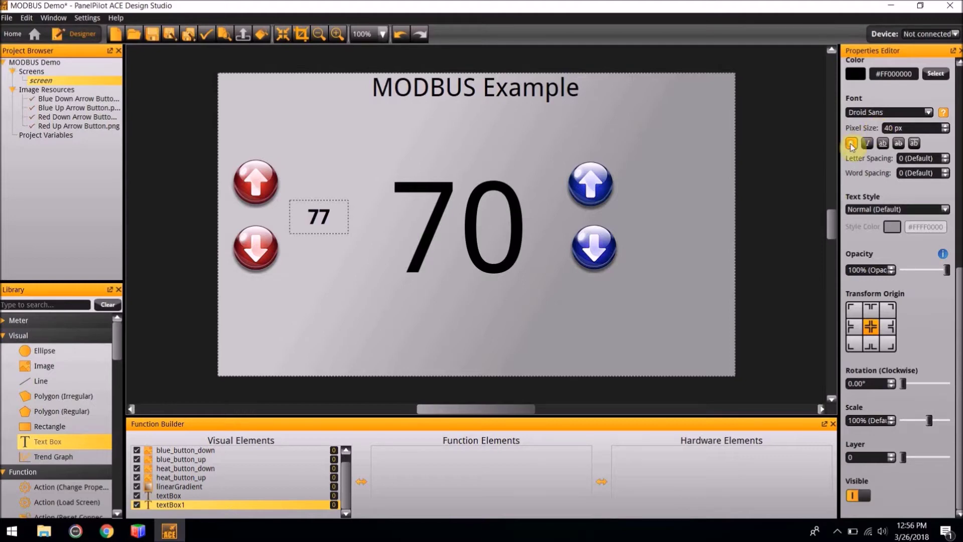
left_click(353, 222)
left_click_drag(903, 81, 793, 76)
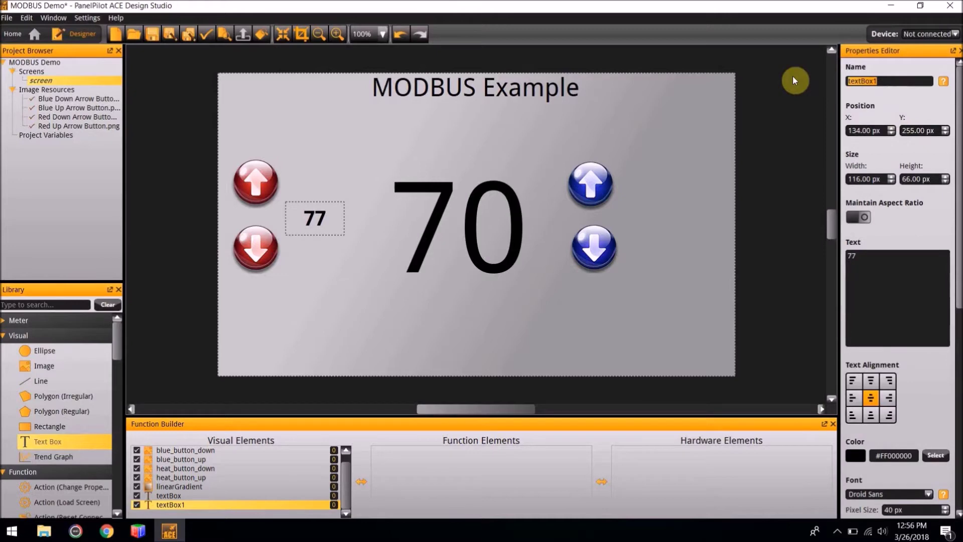
type("heat_temp")
key("Return")
left_click(673, 243)
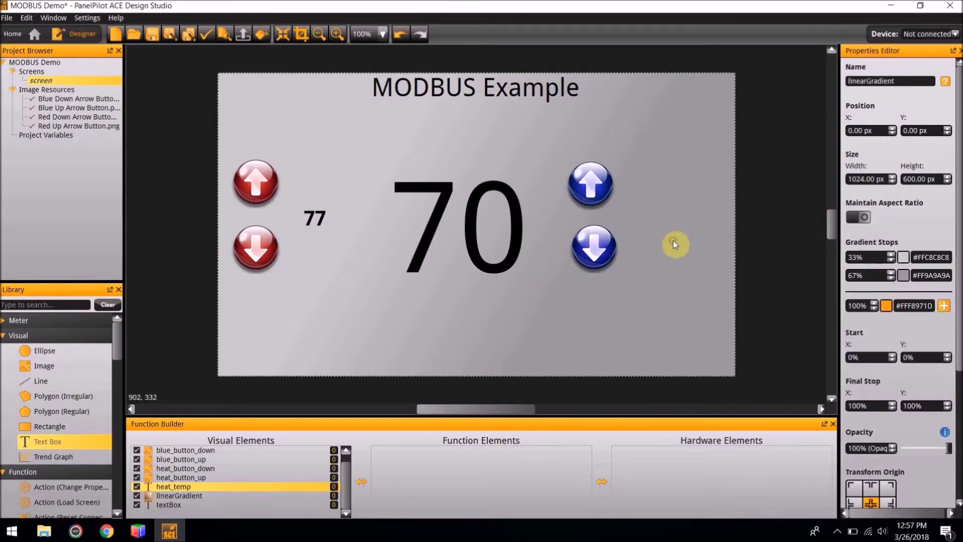
Step: Paste a copy of the 77 box beside the blue arrows, change its text to 65 and rename it cool_temp
key("ctrl+v")
left_click_drag(484, 222, 658, 220)
left_click(865, 268)
left_click_drag(865, 268, 805, 253)
type("65")
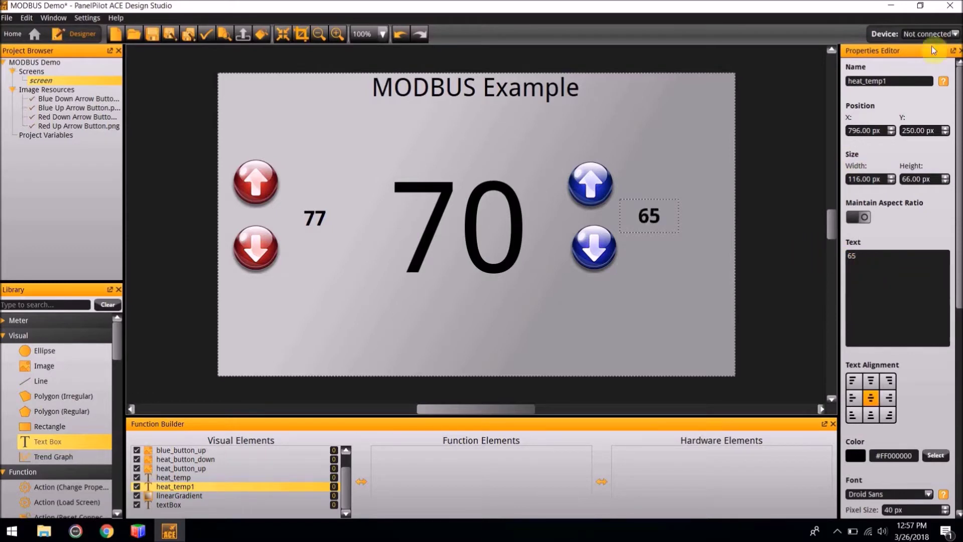
left_click_drag(886, 81, 756, 77)
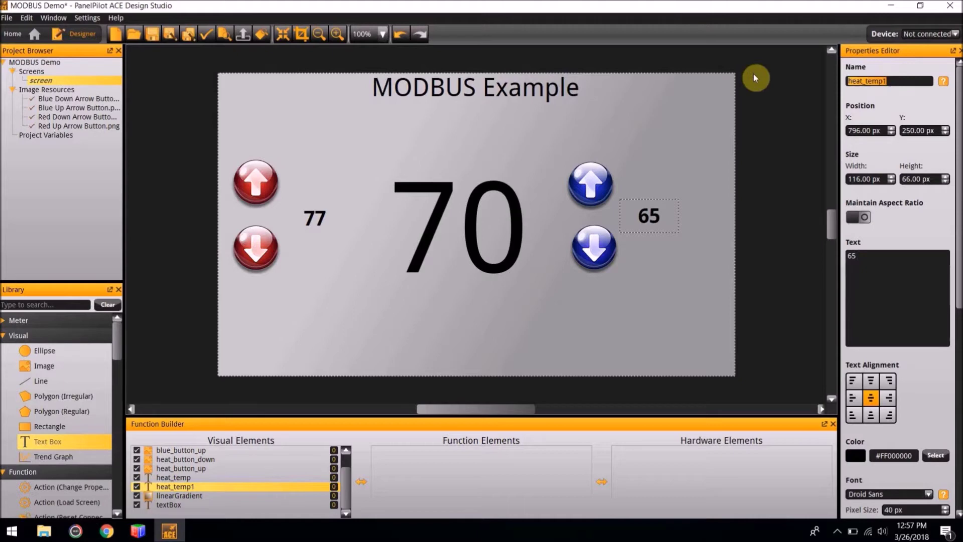
type("cool _temp")
left_click(721, 229)
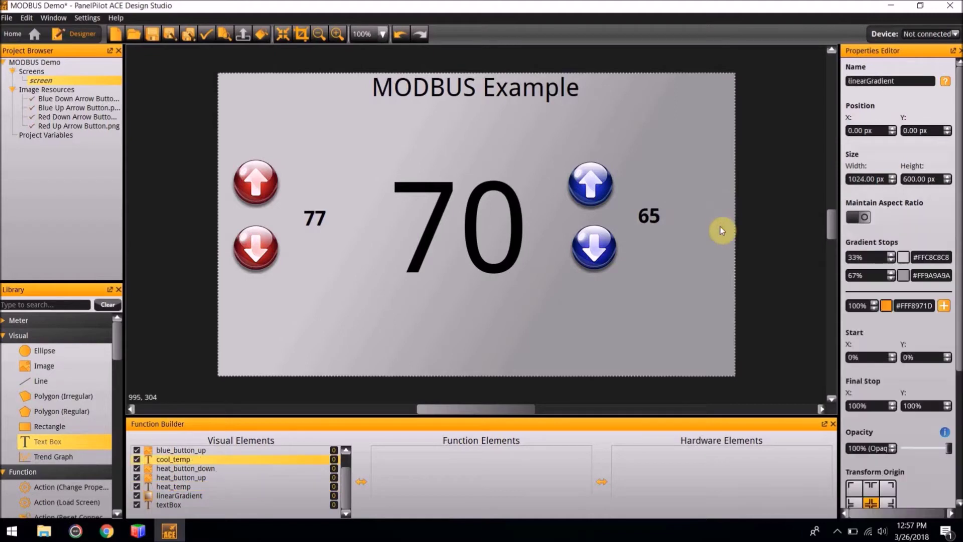
Step: Add a bold, centre-aligned 'Heating' text box above the 77 beside the red up arrow
left_click(720, 227)
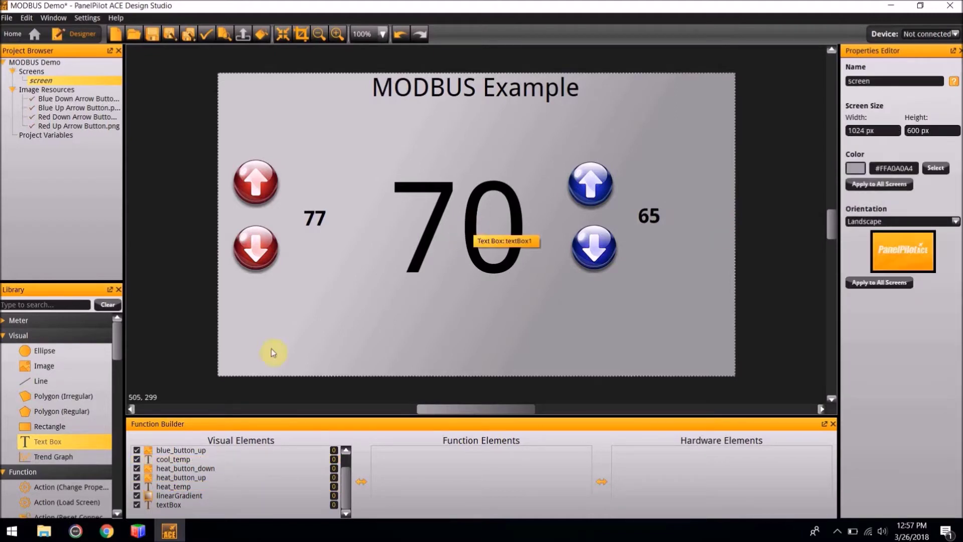
left_click_drag(40, 441, 357, 263)
type("Heating")
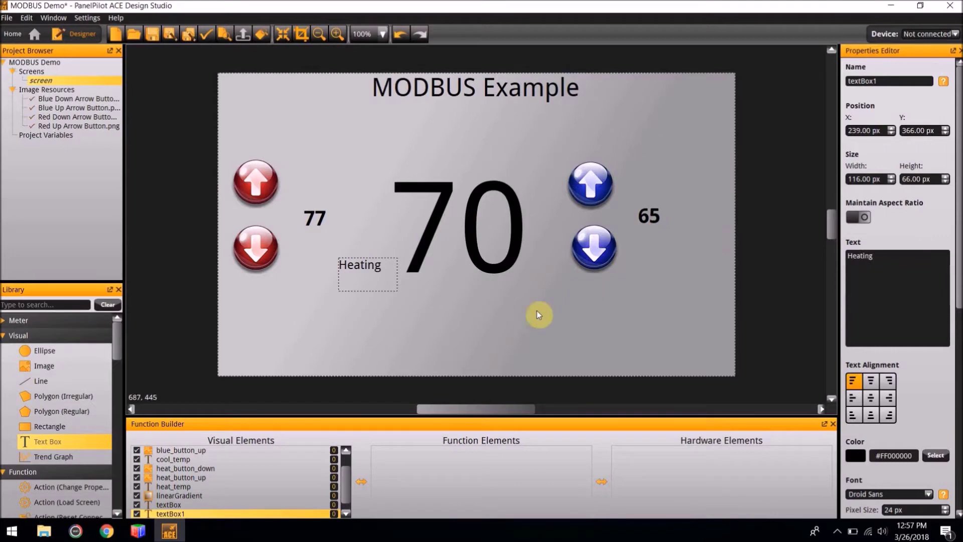
left_click(871, 397)
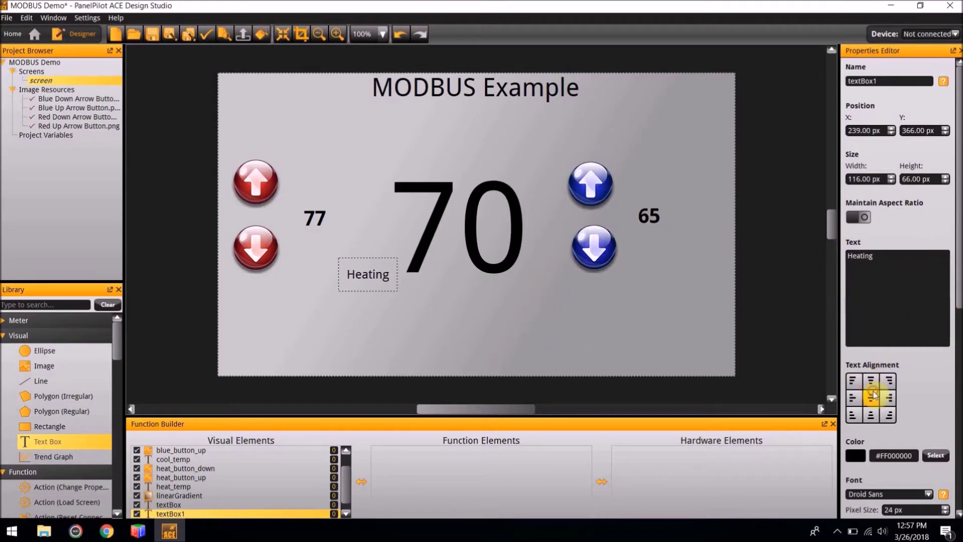
scroll(915, 419, "down", 5)
left_click(852, 143)
left_click_drag(372, 270, 323, 179)
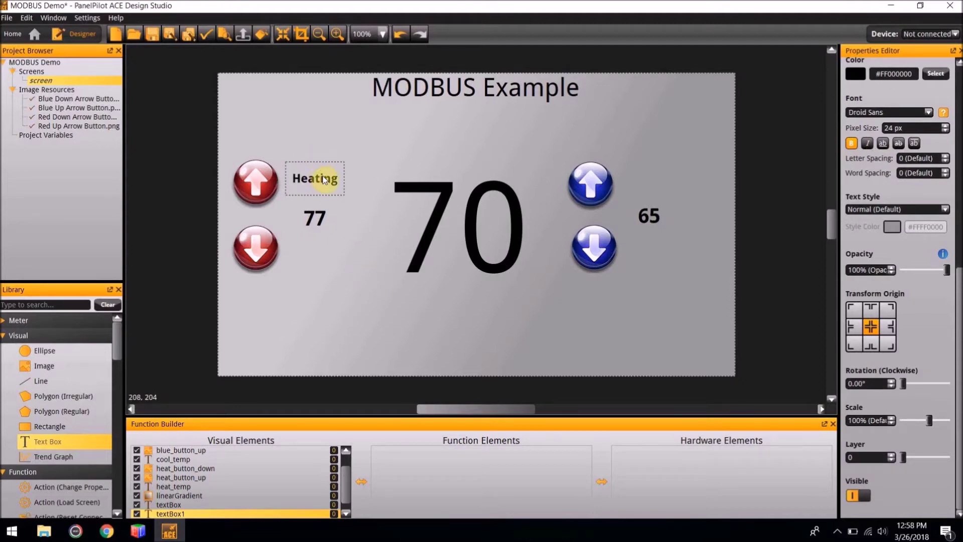
left_click(456, 328)
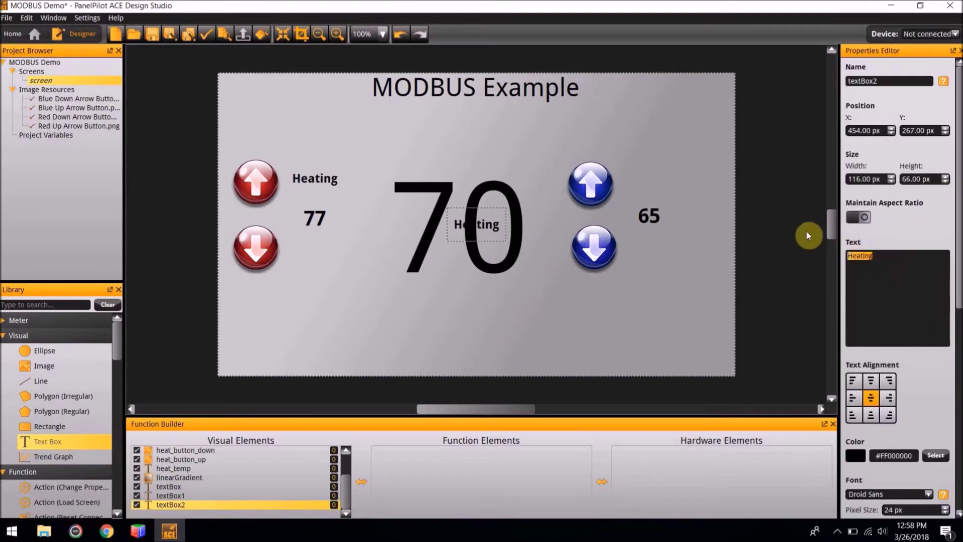
Step: Change the copied label's text to 'Cooling' and move it above the 65
type("Cooling")
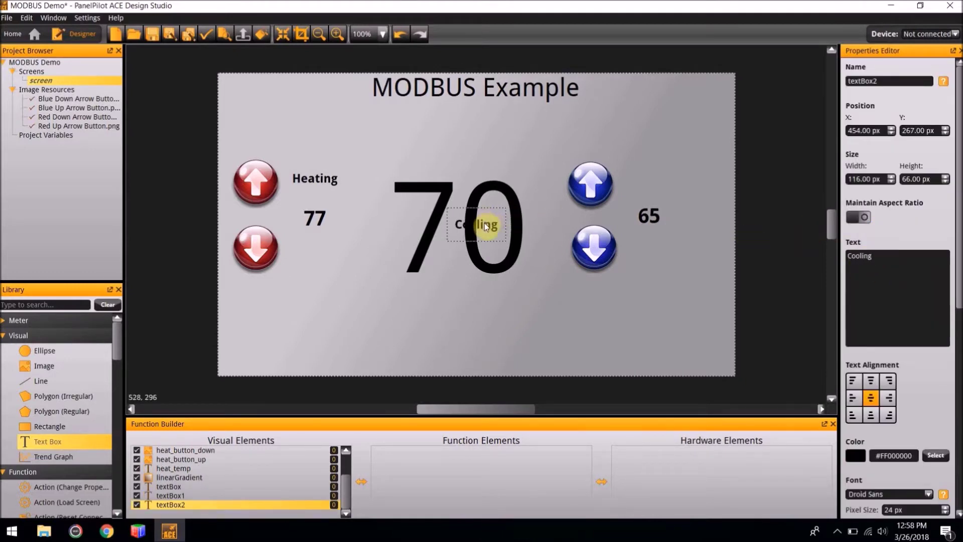
left_click_drag(485, 227, 660, 175)
left_click(681, 272)
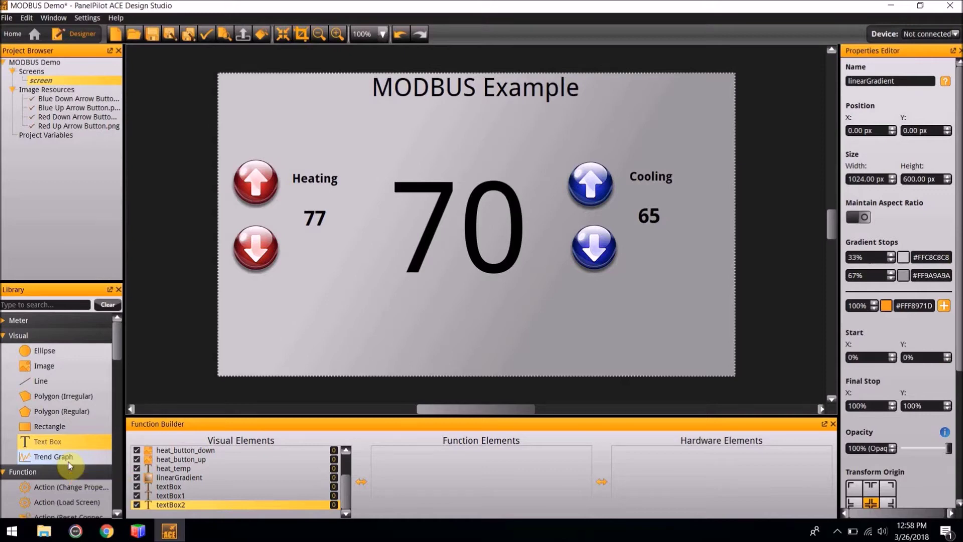
Step: Add four Maths Builder elements, mathsBuilder through mathsBuilder3, from the Library
scroll(68, 459, "down", 10)
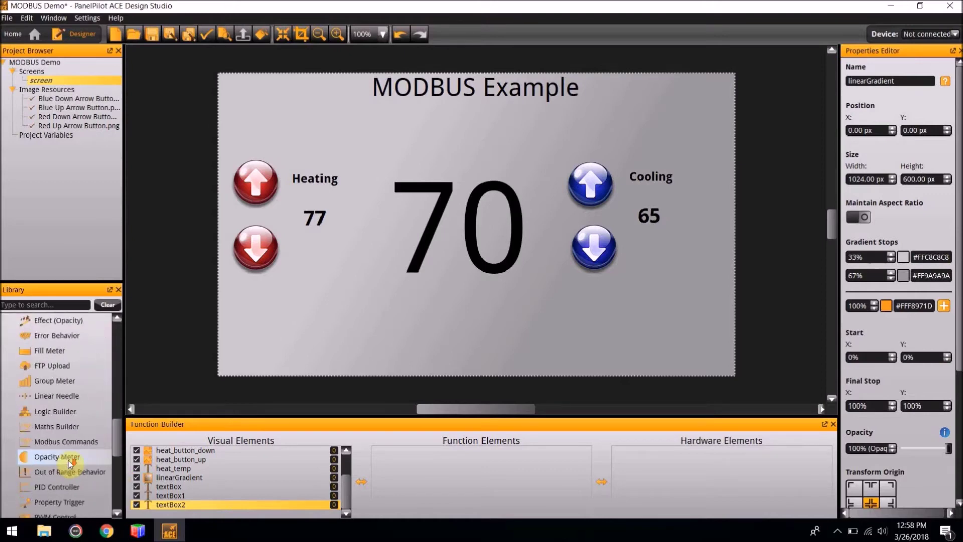
scroll(68, 460, "down", 1)
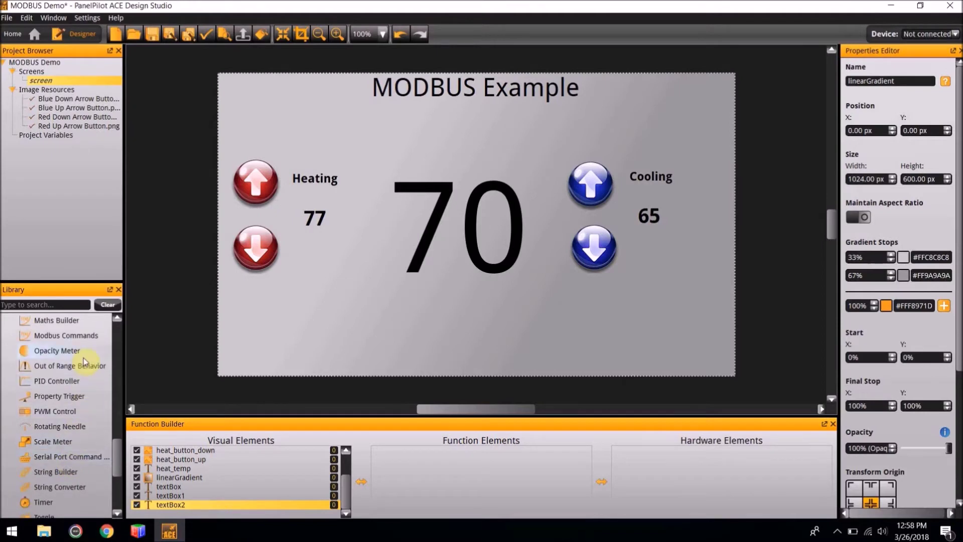
double_click(70, 340)
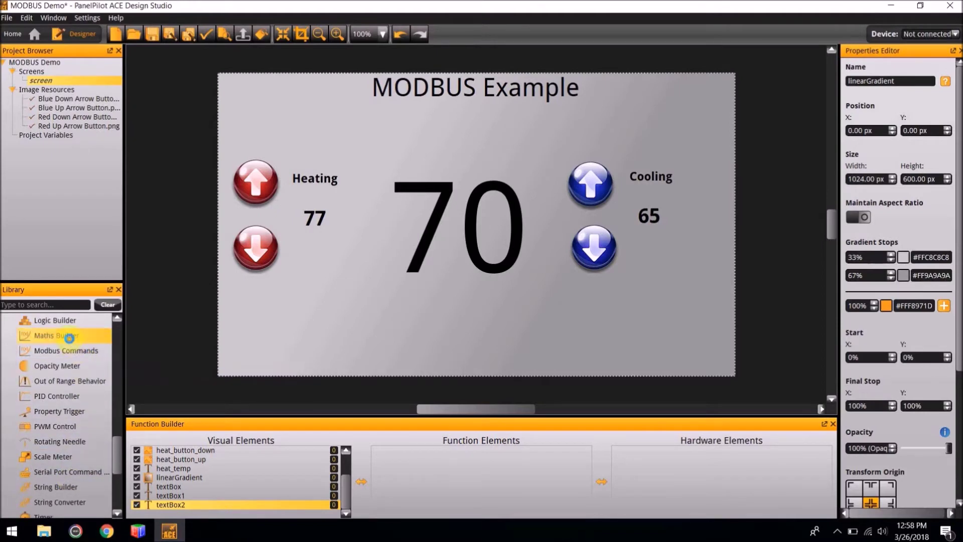
double_click(70, 340)
double_click(70, 340)
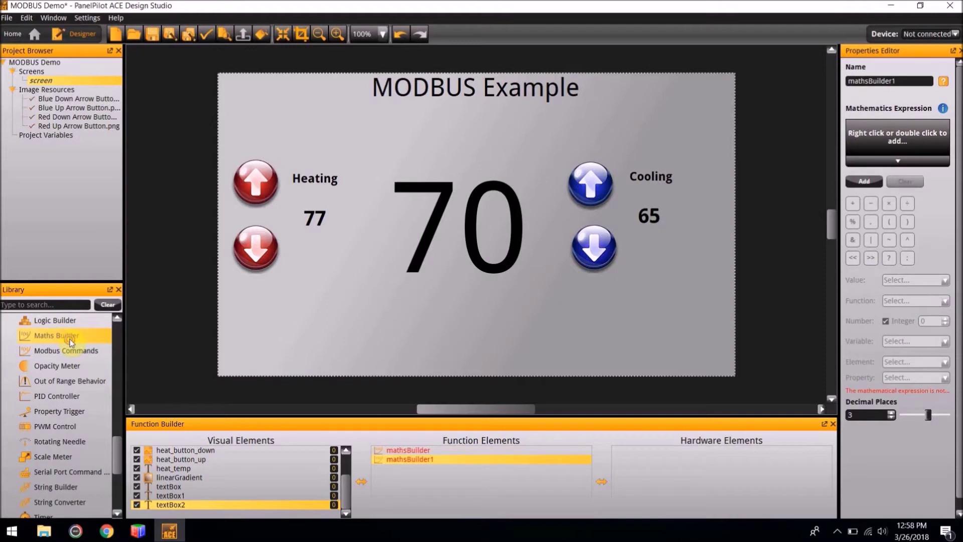
double_click(70, 341)
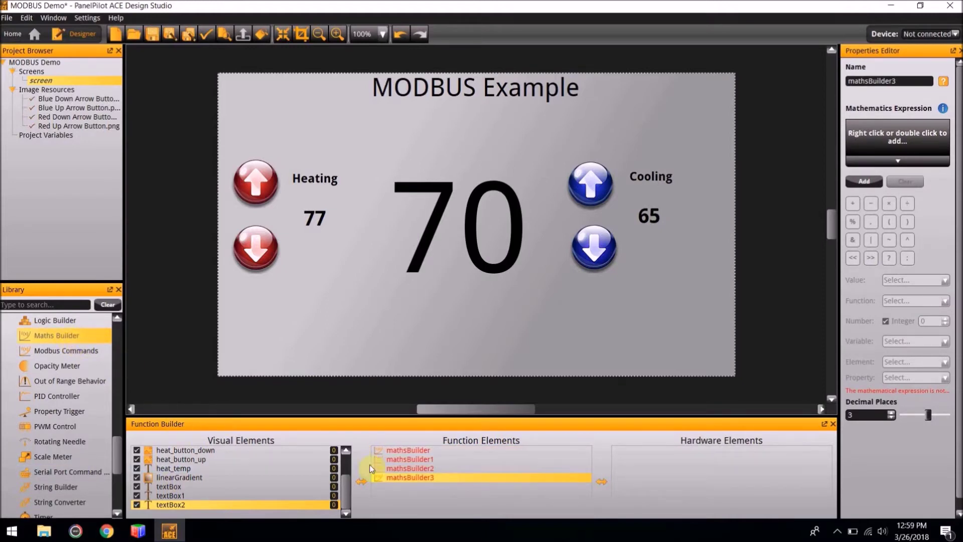
Step: Rename the first maths builder to mathsBuilder_heat_up
left_click(439, 448)
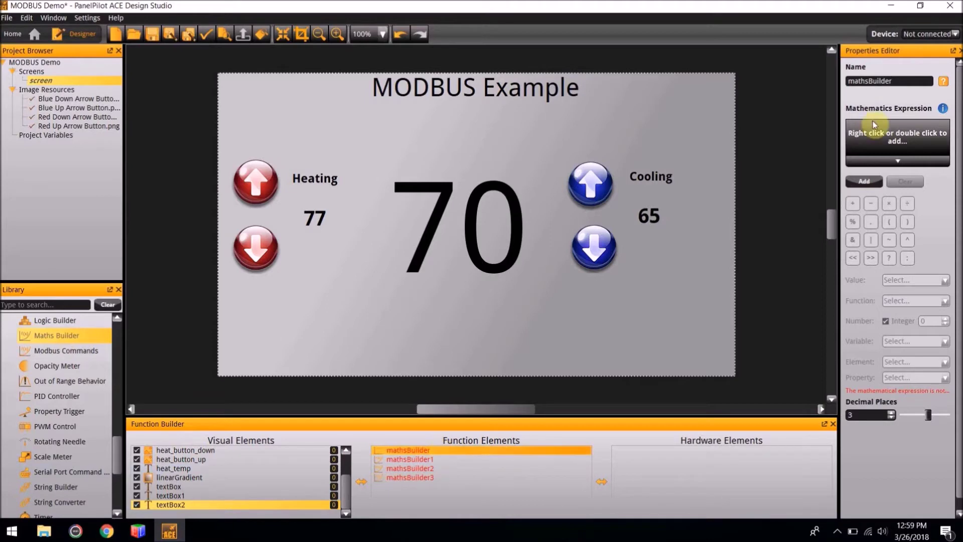
left_click(900, 81)
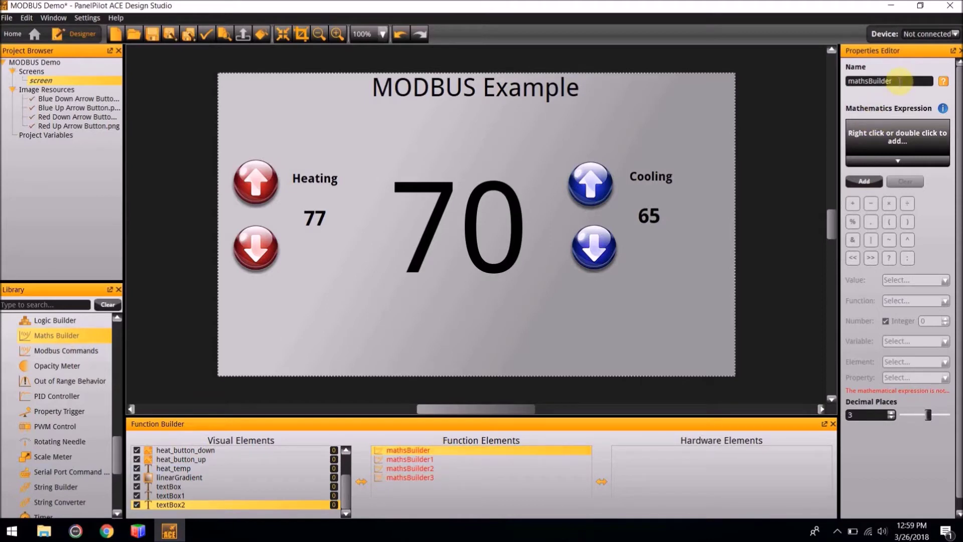
type("_heat_up")
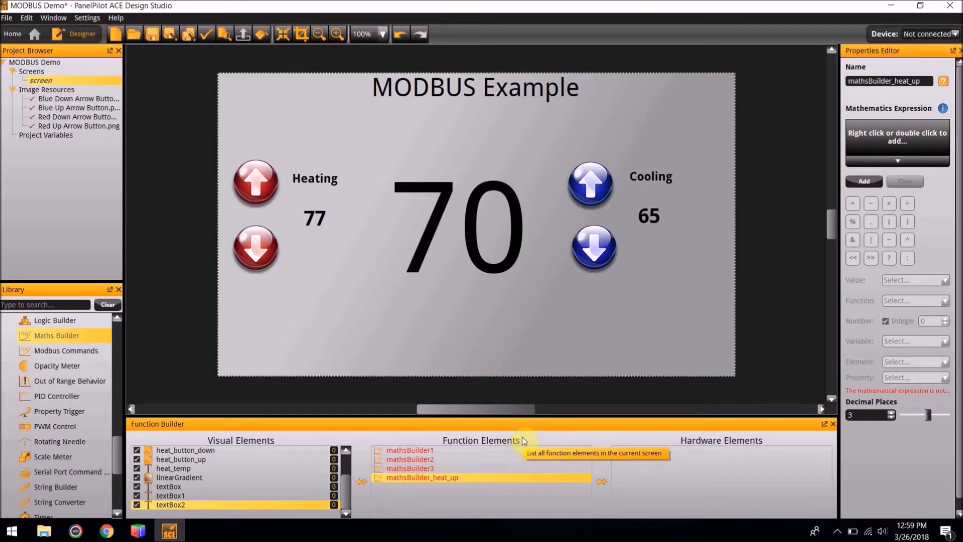
Step: Build its expression as heat_temp.text + 1
left_click(861, 183)
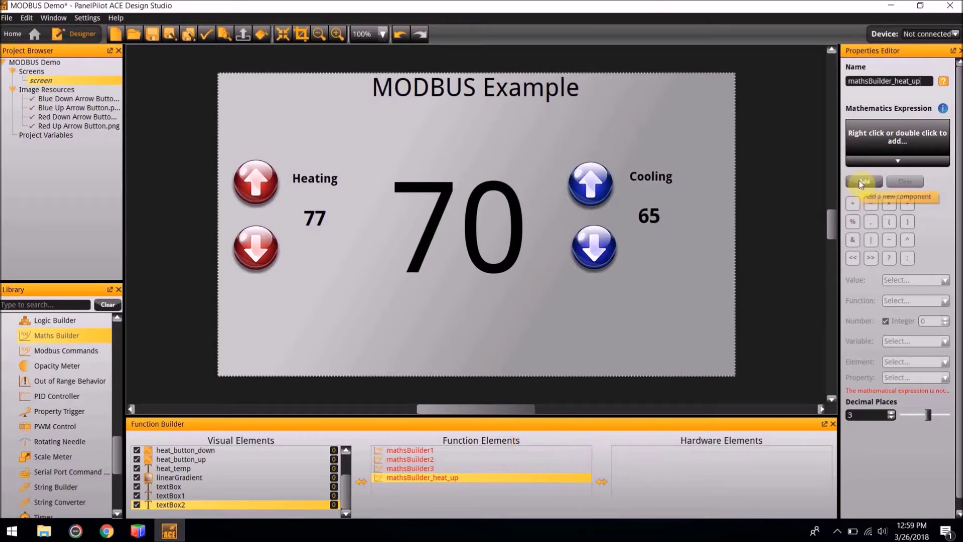
left_click(861, 183)
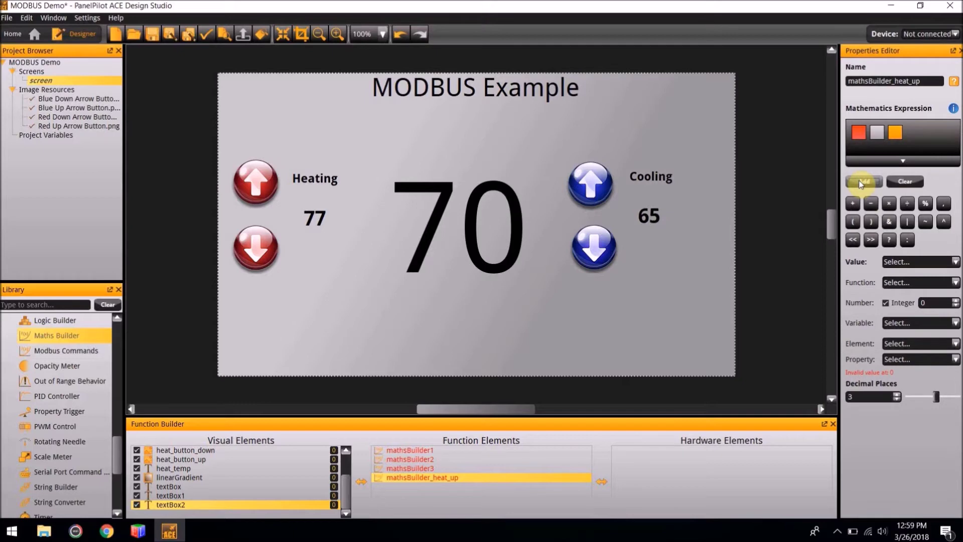
left_click(858, 133)
left_click(913, 346)
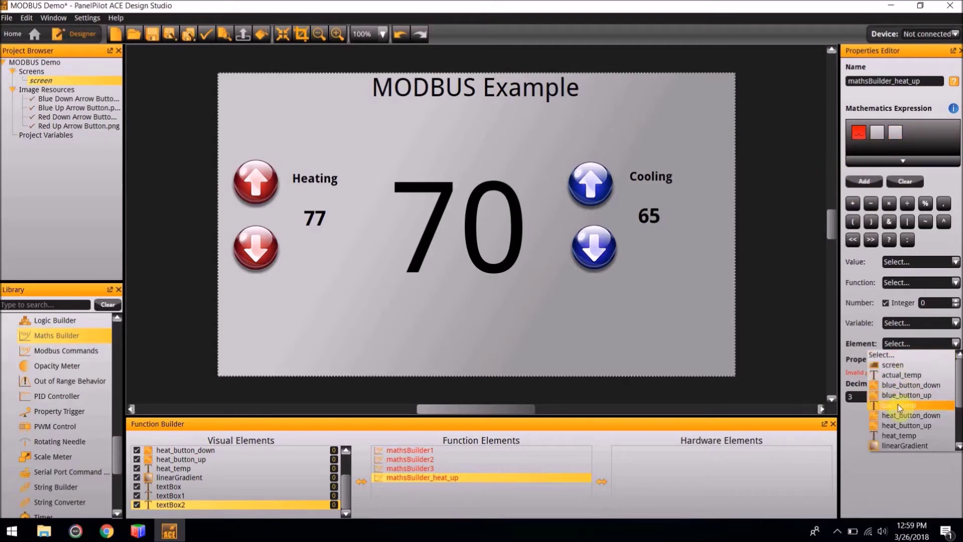
left_click(905, 436)
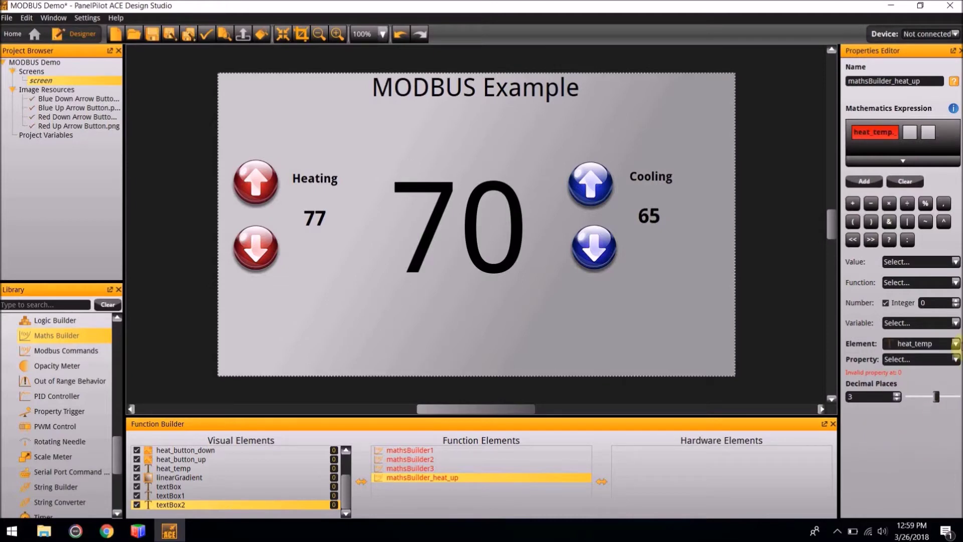
left_click(913, 359)
scroll(903, 421, "down", 6)
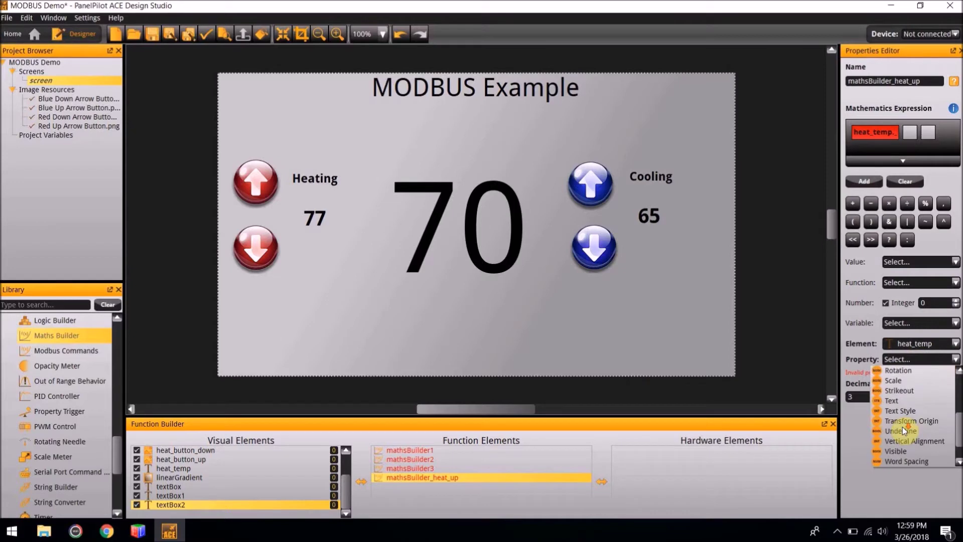
left_click(895, 372)
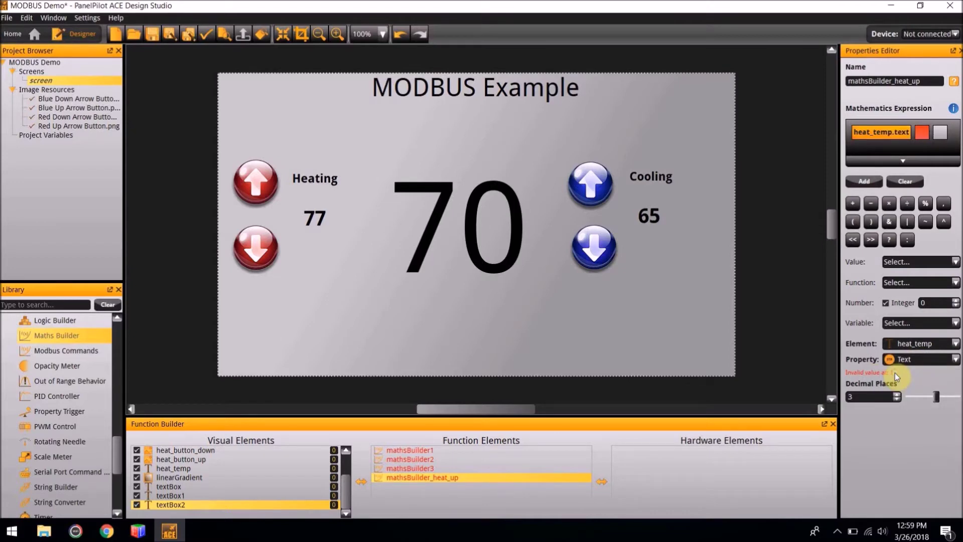
left_click(921, 133)
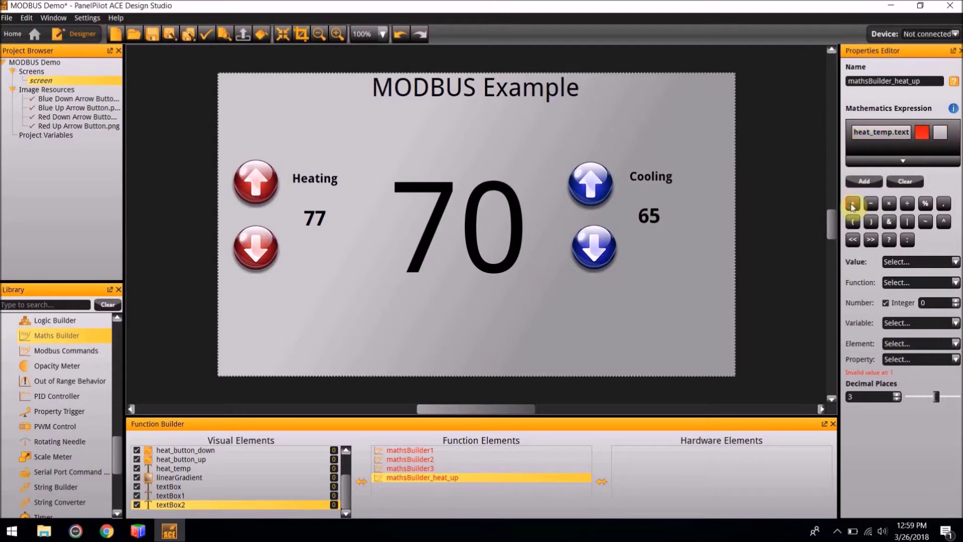
left_click(941, 135)
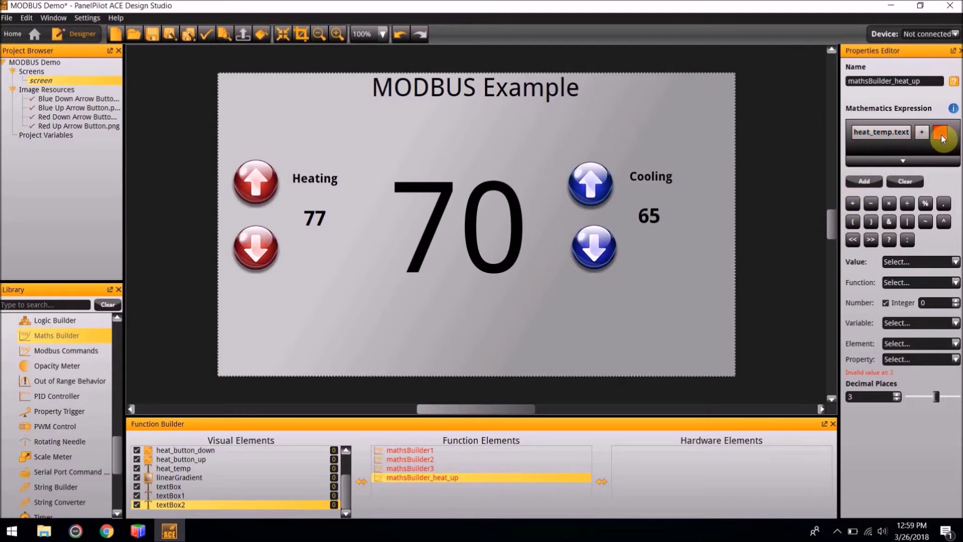
left_click(936, 303)
type("1")
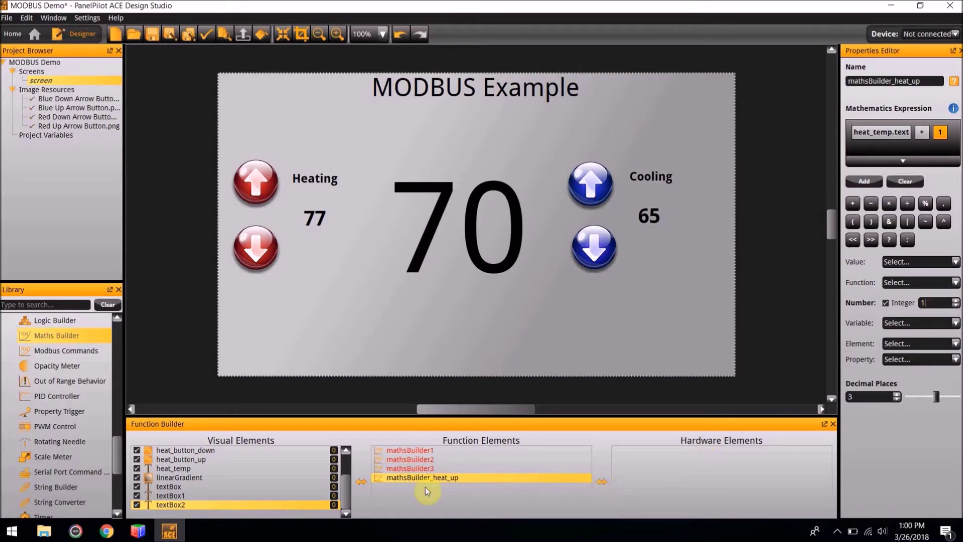
left_click(434, 470)
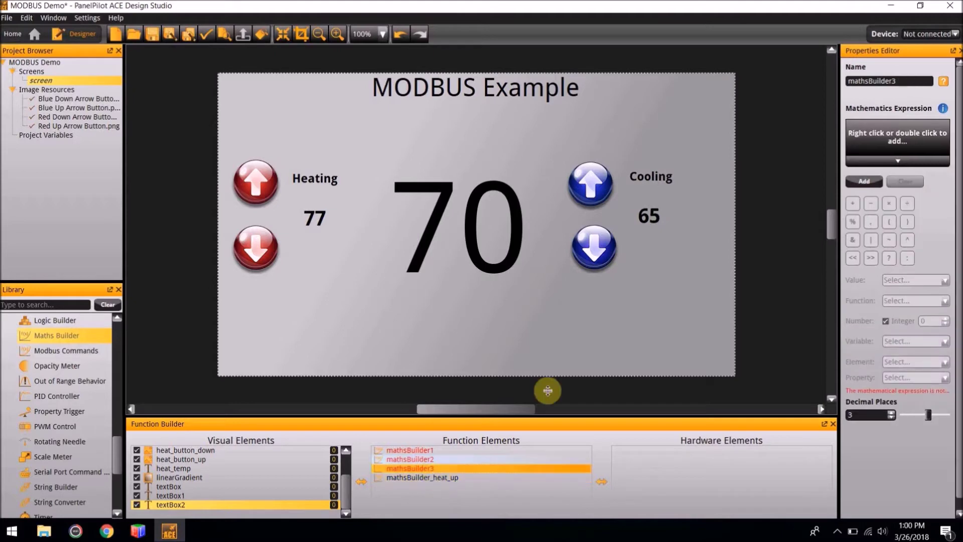
Step: Rename mathsBuilder3 to mathsBuilder_heat_down
left_click(896, 79)
key("BackSpace")
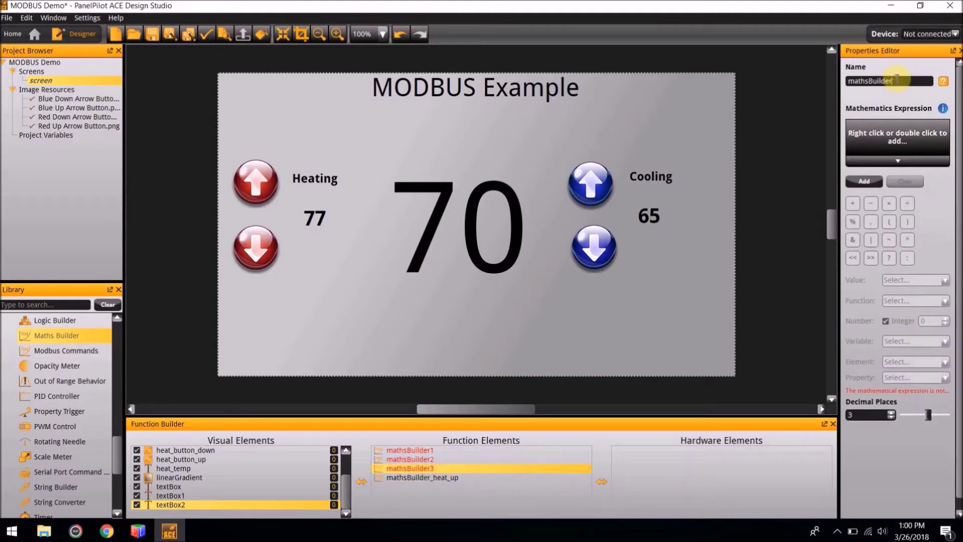
type("_heat_down")
Step: Build its expression as heat_temp.text - 1
left_click(858, 183)
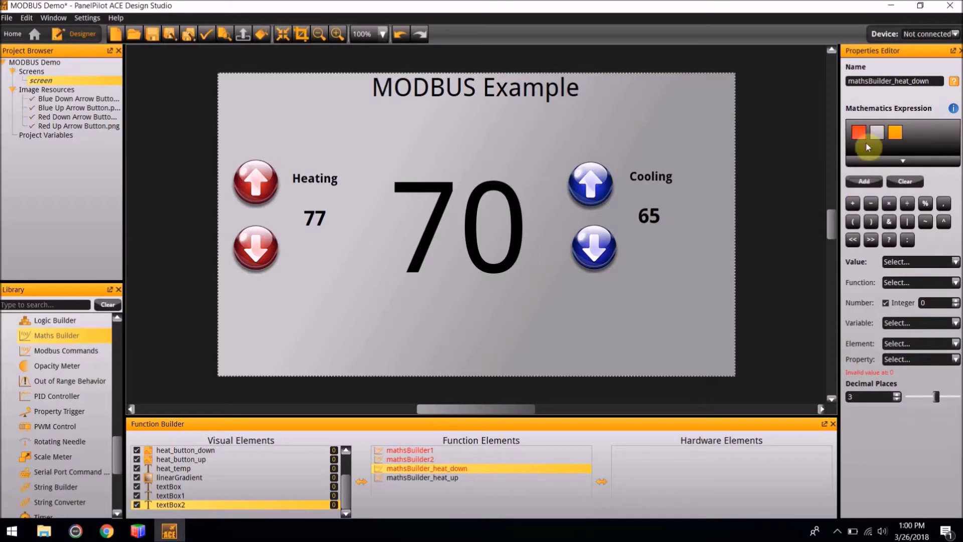
left_click(925, 351)
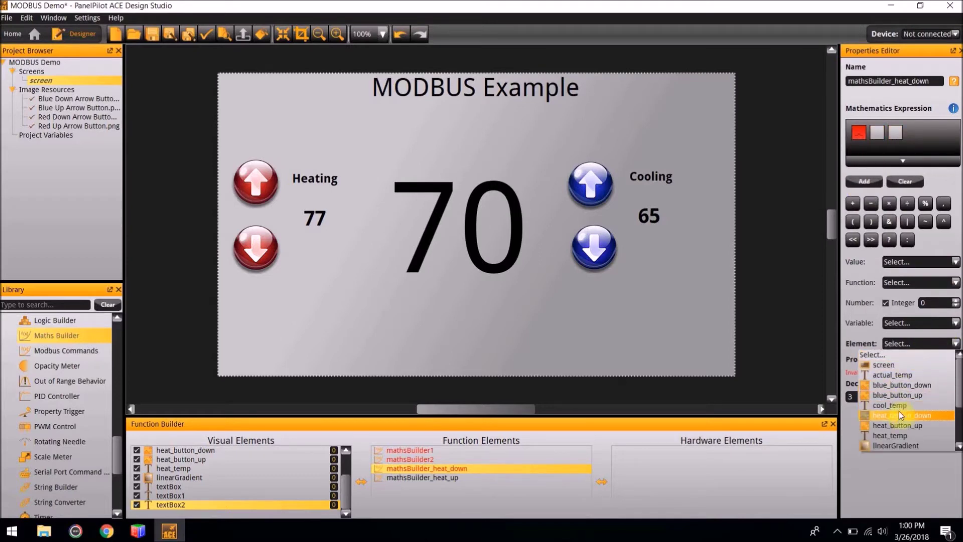
left_click(902, 434)
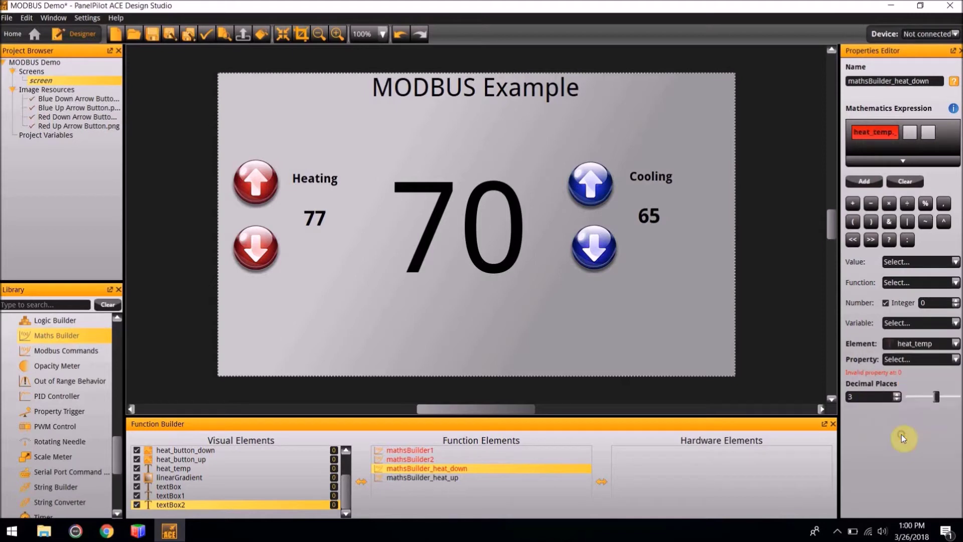
left_click(917, 360)
scroll(914, 417, "down", 5)
left_click(901, 370)
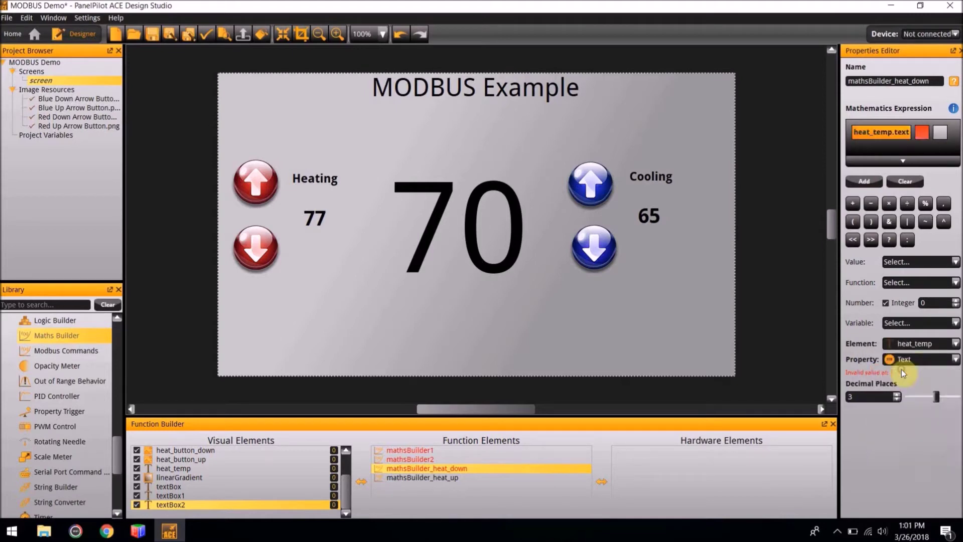
left_click(923, 135)
left_click(871, 203)
left_click(940, 136)
left_click(928, 303)
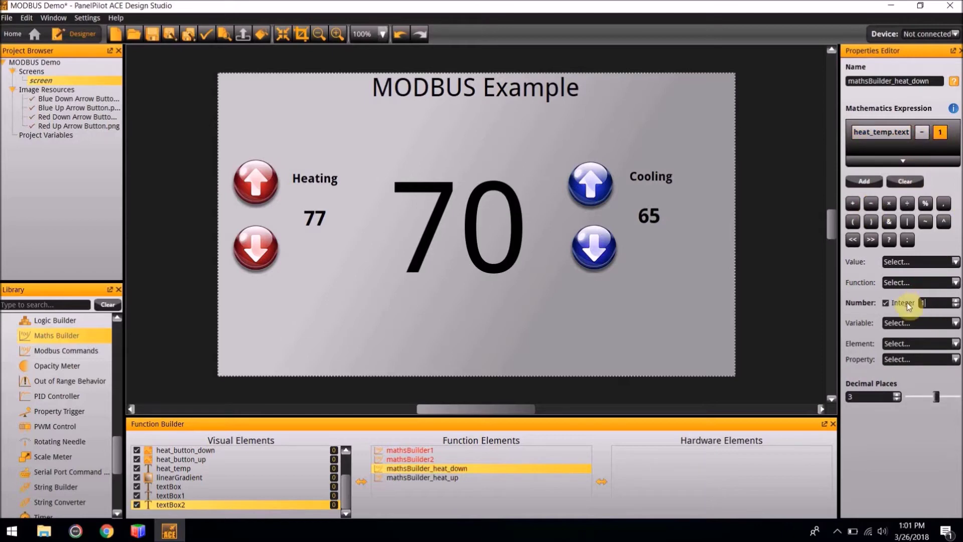
left_click(772, 393)
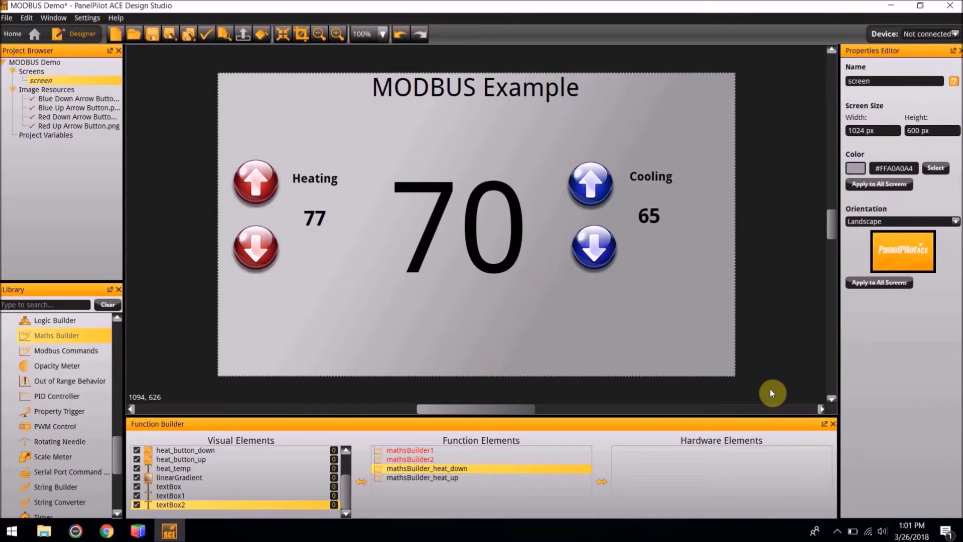
Step: Rename mathsBuilder2 to mathsBuilder_cool_up
left_click(438, 459)
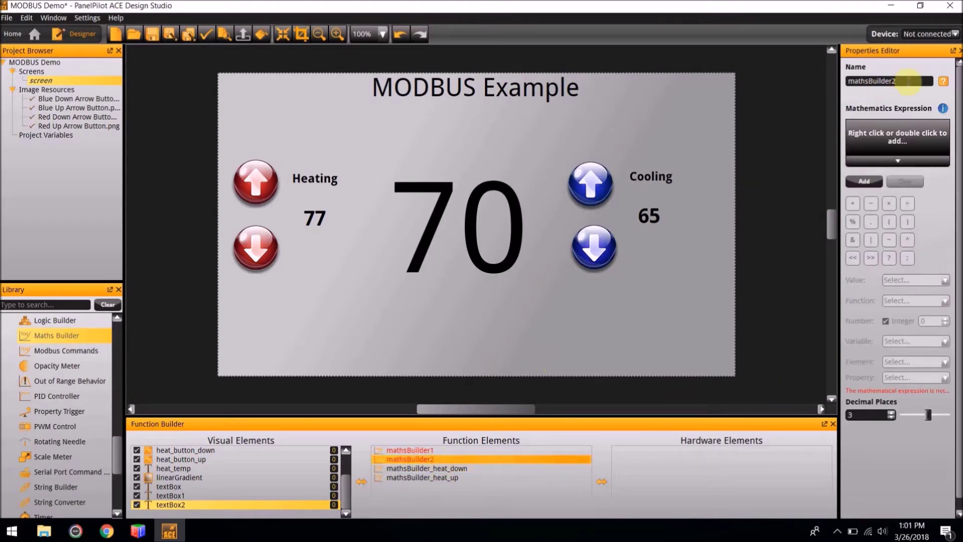
left_click(908, 82)
key("BackSpace")
type("_c")
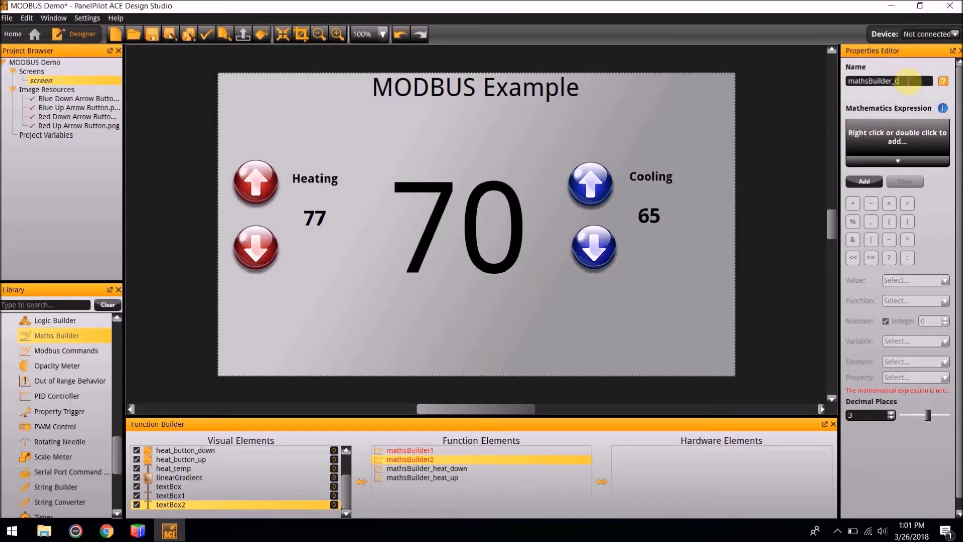
type("ool_up")
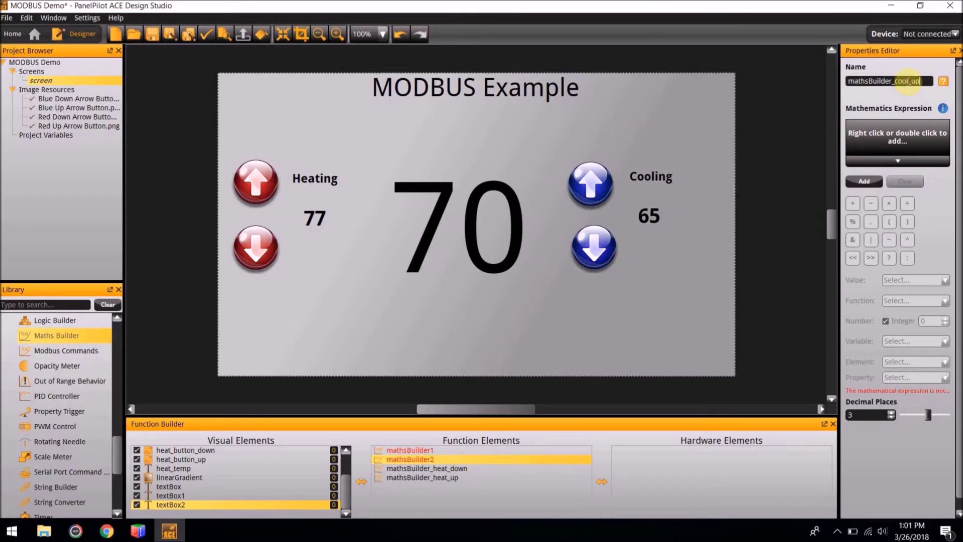
Step: Start its expression with the term cool_temp.text
left_click(868, 181)
left_click(868, 181)
left_click(868, 182)
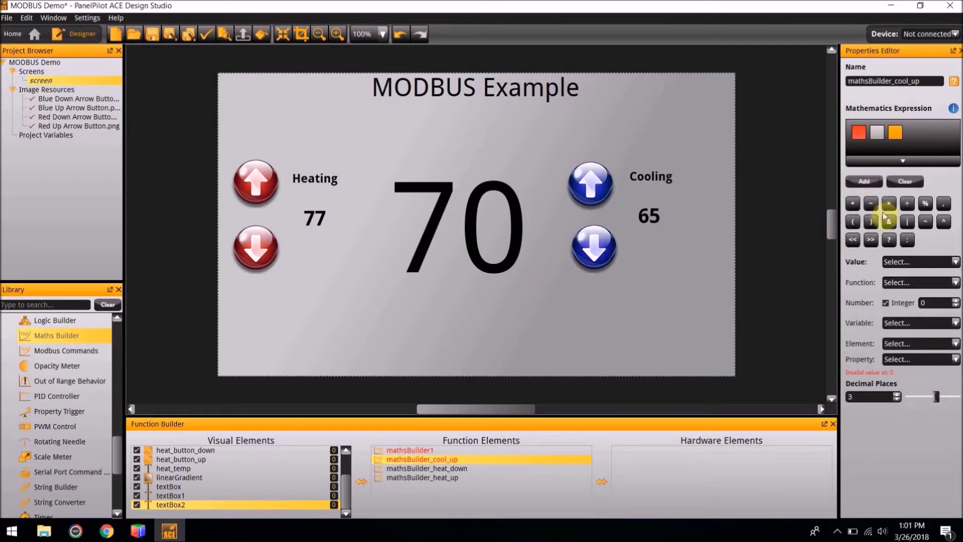
left_click(859, 132)
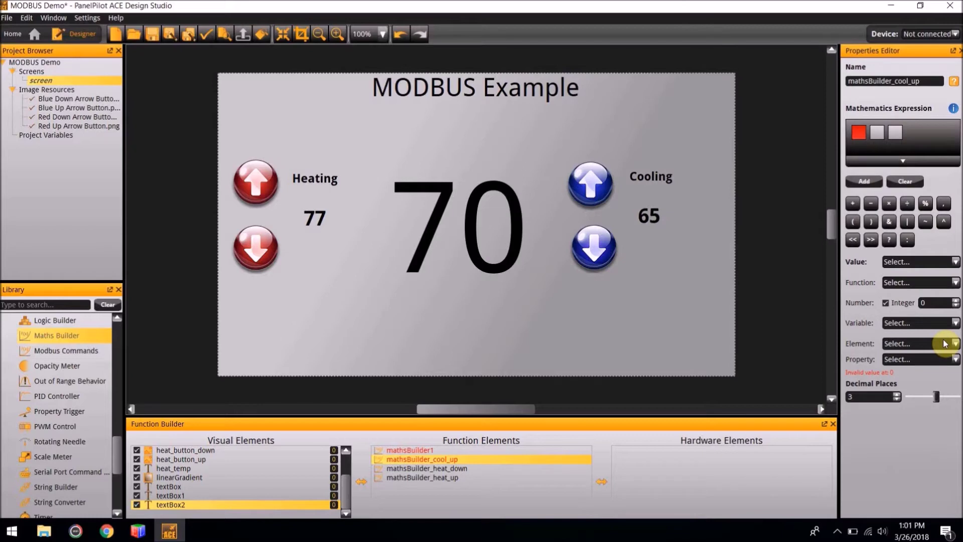
left_click(945, 343)
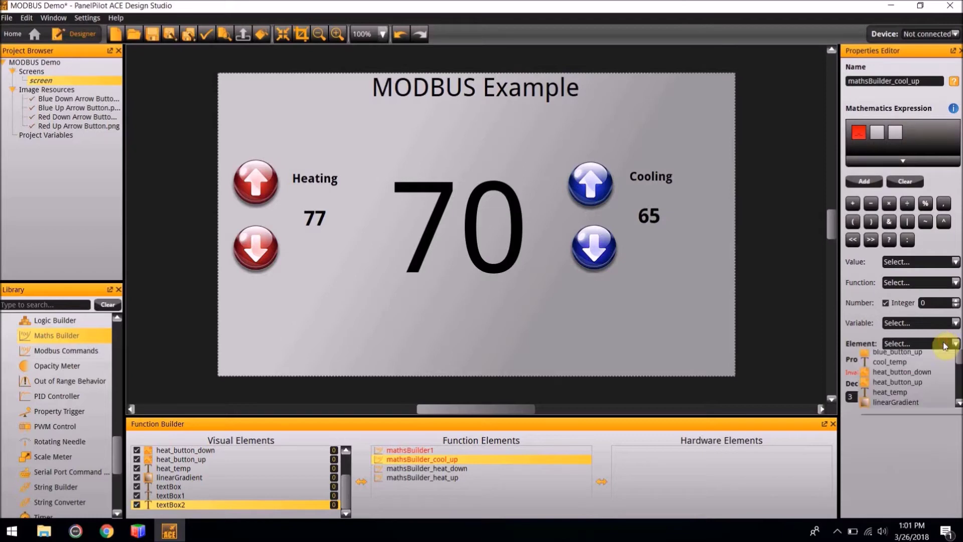
left_click(904, 405)
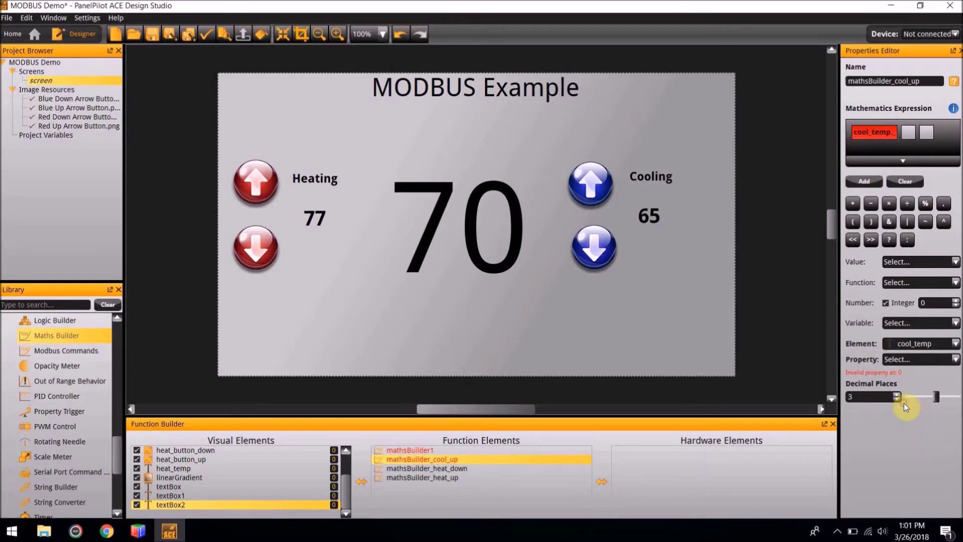
left_click(918, 362)
scroll(910, 419, "down", 5)
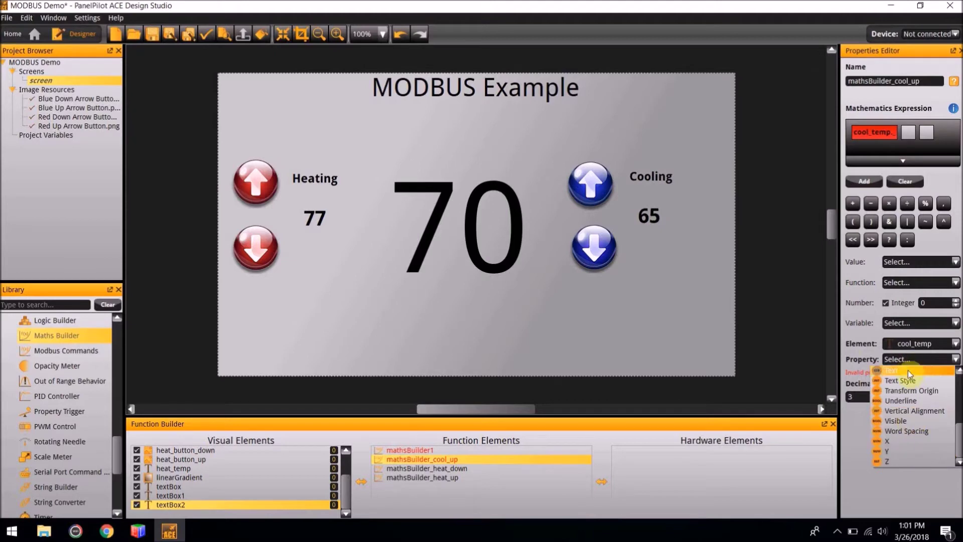
left_click(908, 370)
Step: Complete the expression as cool_temp.text + 1
left_click(926, 135)
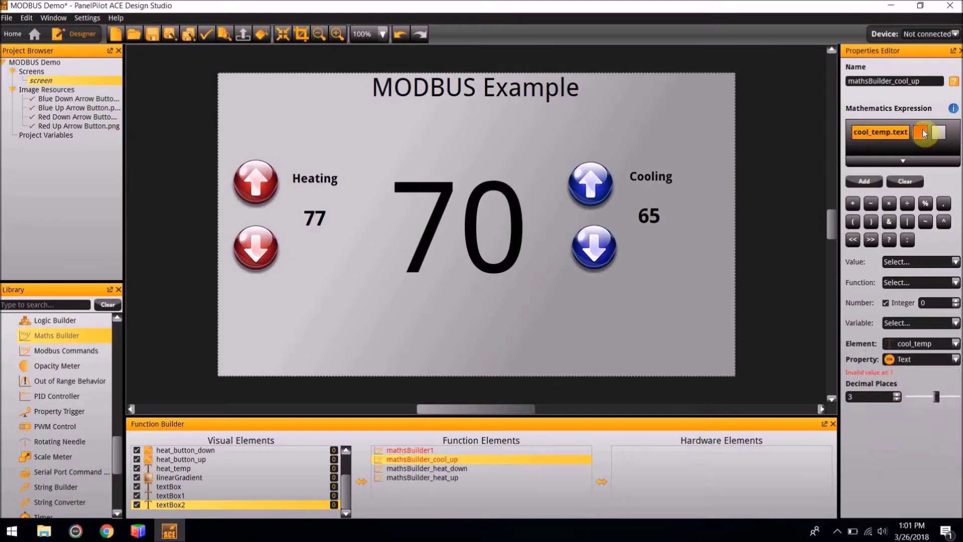
left_click(850, 204)
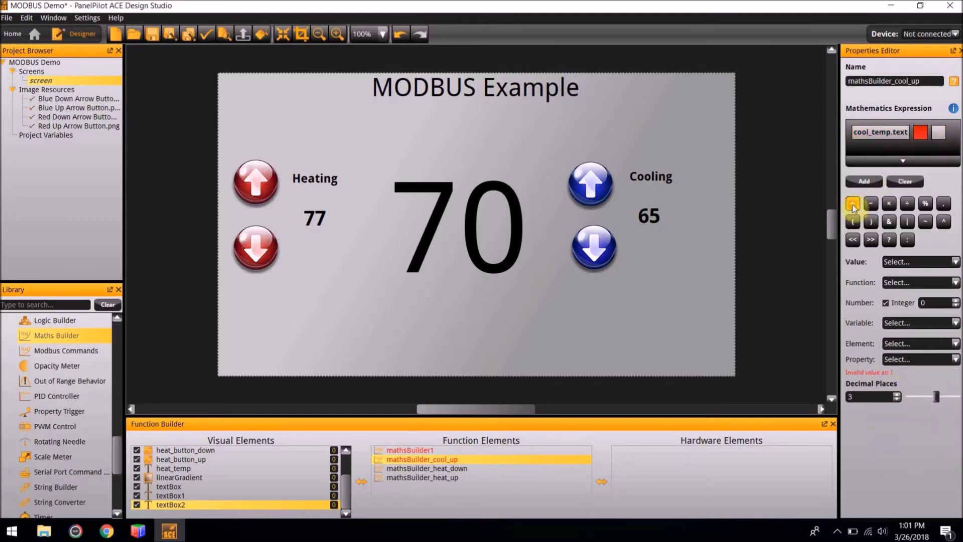
left_click(939, 135)
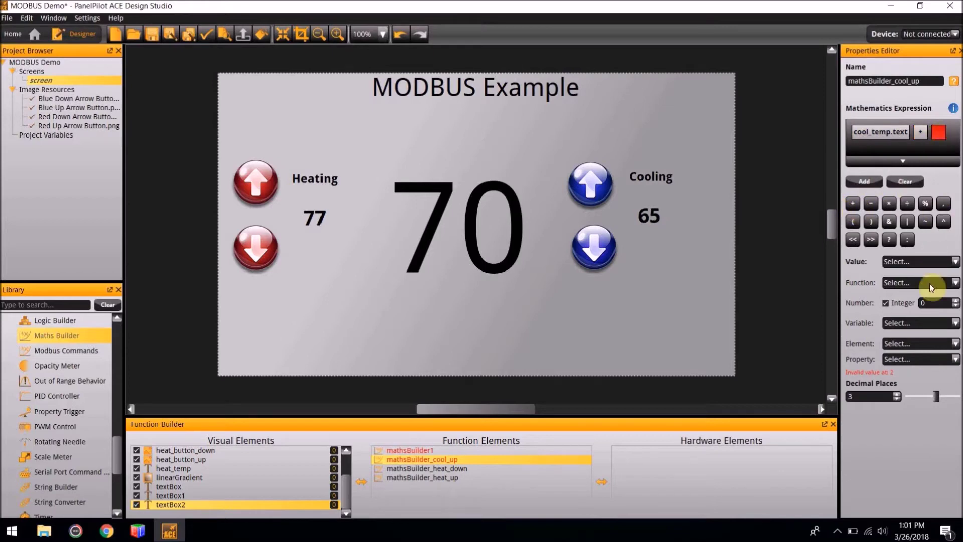
double_click(929, 302)
type("1")
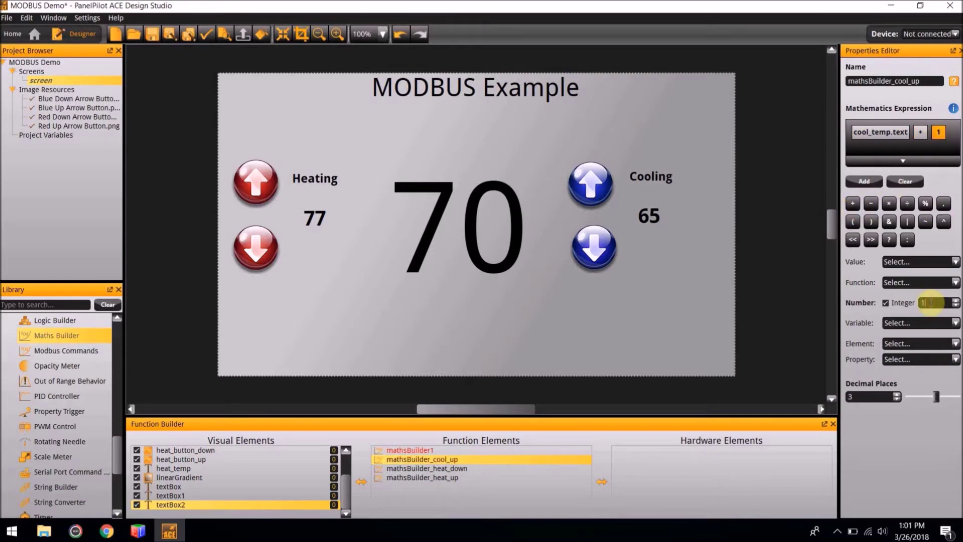
left_click(422, 451)
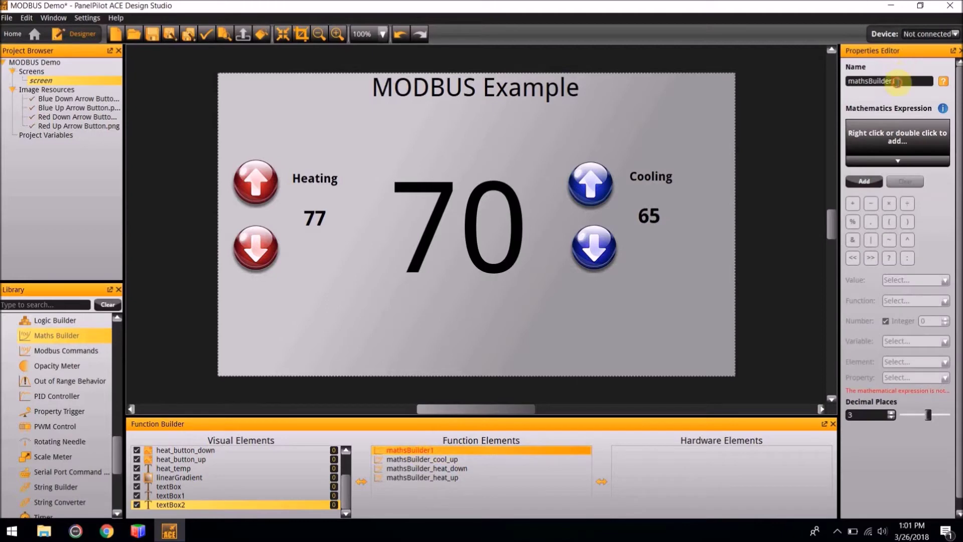
Step: Rename mathsBuilder1 to mathsBuilder_cool_down
left_click(899, 82)
key("BackSpace")
type("_cool_down")
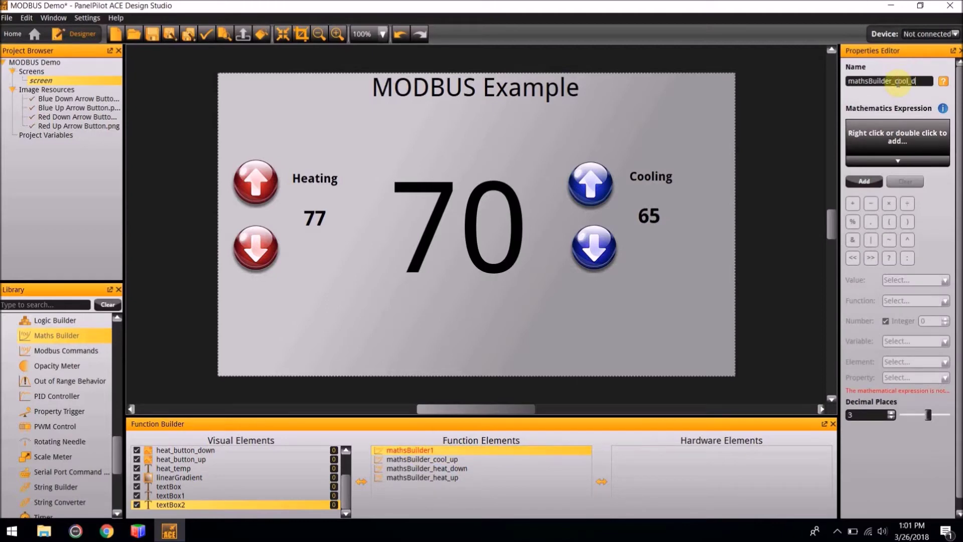
Step: Begin its expression with the term cool_temp.text
left_click(865, 182)
left_click(859, 132)
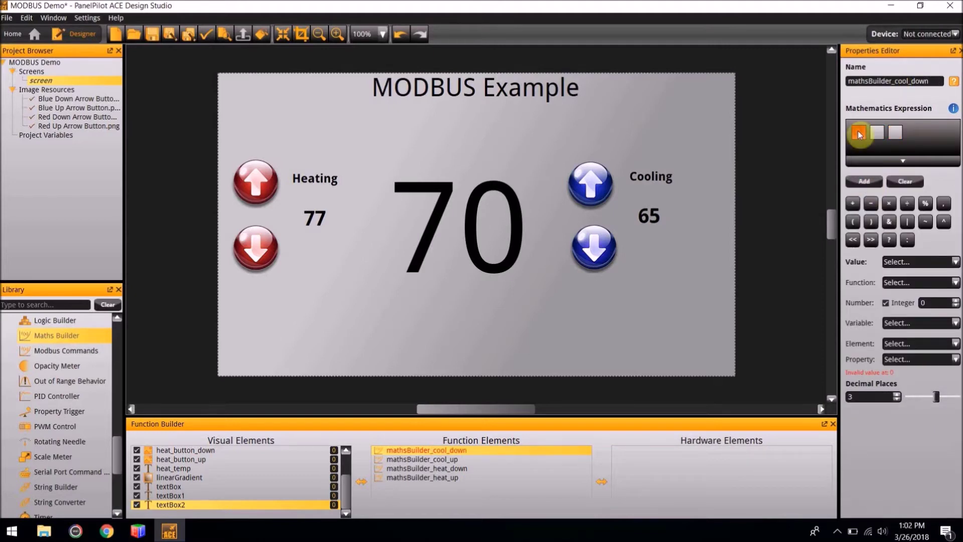
left_click(890, 344)
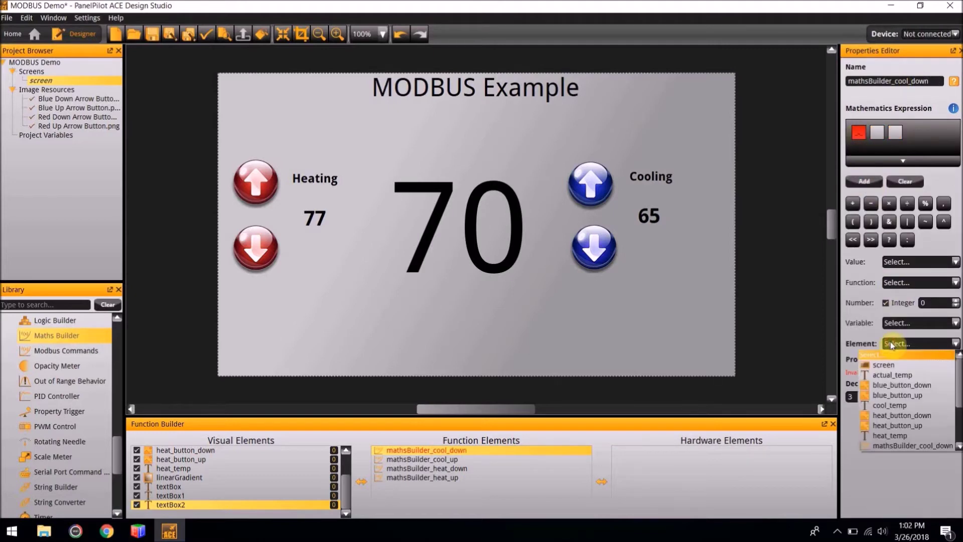
left_click(888, 406)
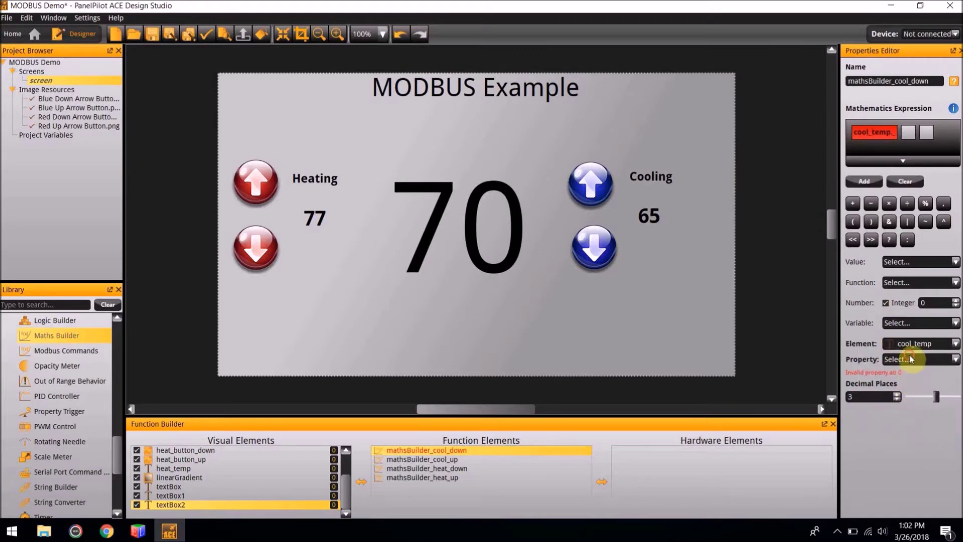
left_click(910, 359)
scroll(899, 426, "down", 10)
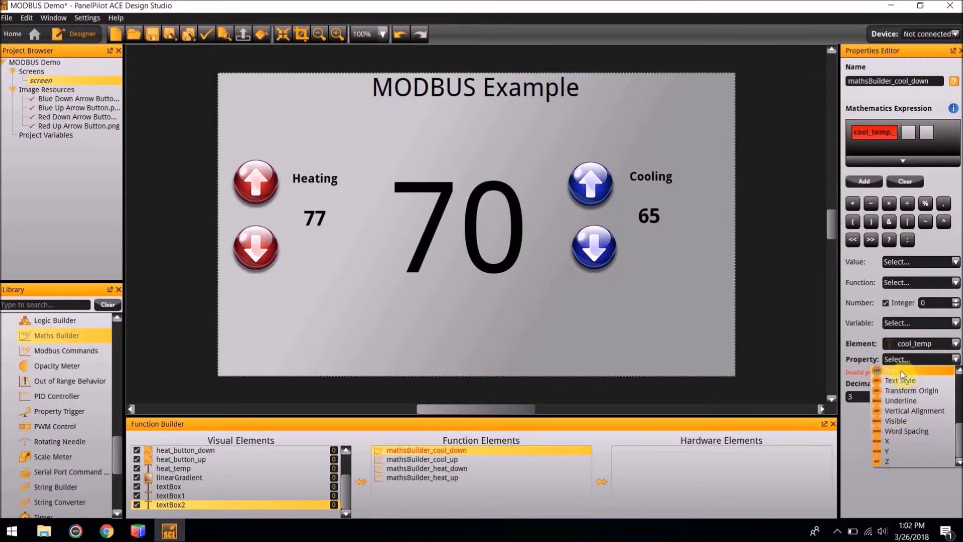
left_click(901, 372)
Step: Finish the expression by subtracting a constant number from cool_temp.text
left_click(903, 161)
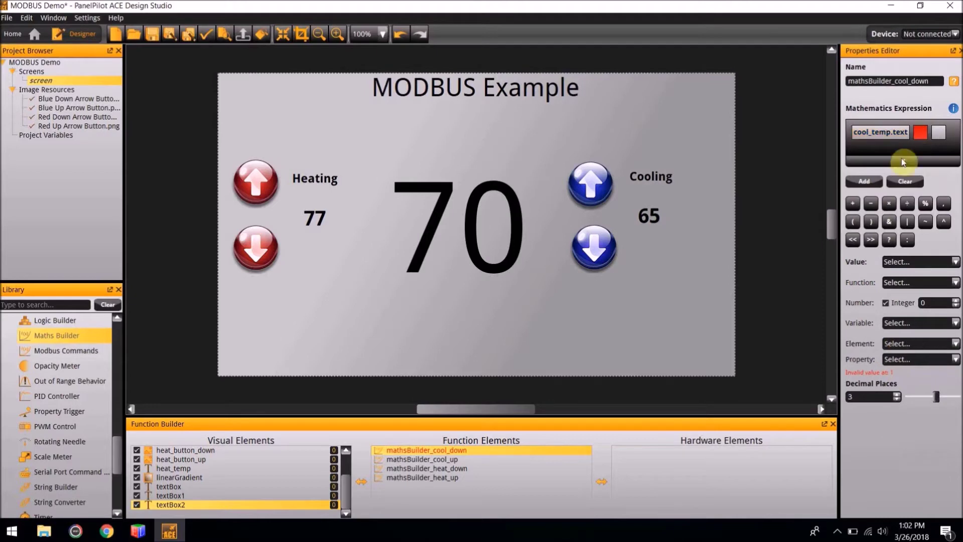
left_click(871, 203)
left_click(939, 135)
left_click(932, 302)
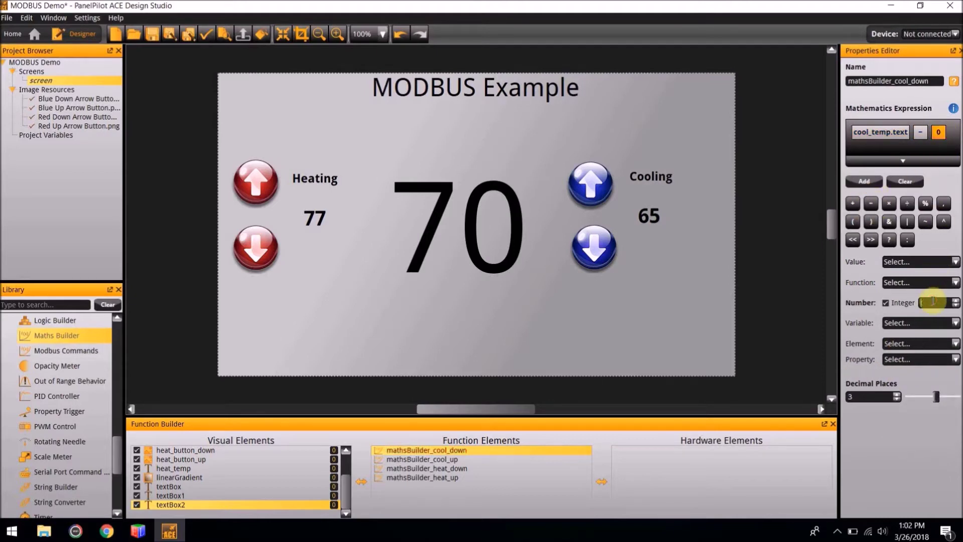
left_click(753, 356)
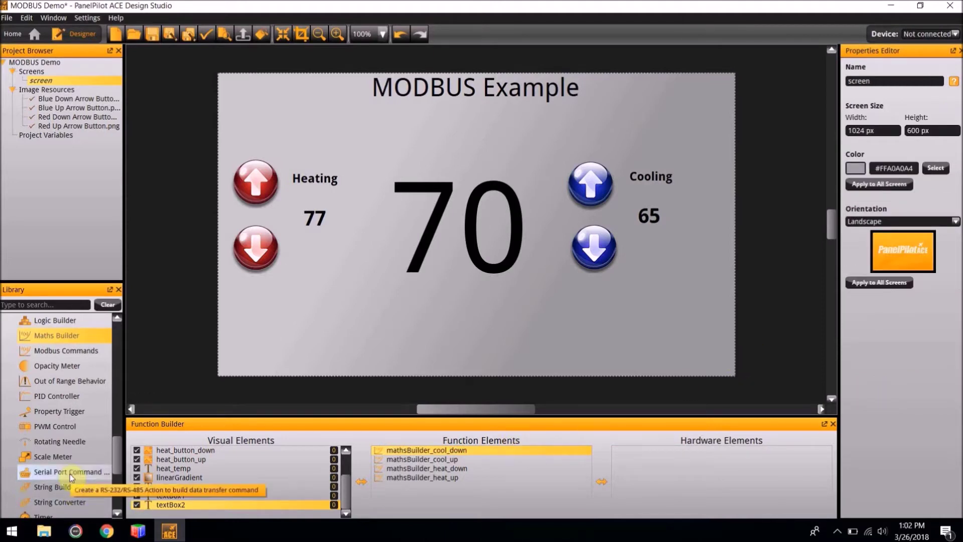
scroll(70, 474, "down", 4)
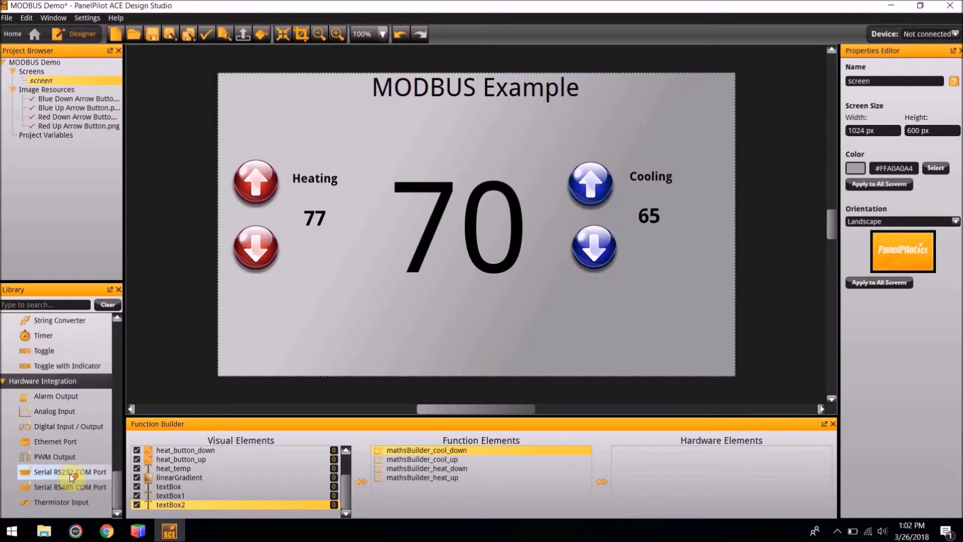
Step: Add an Analog Input hardware element from the Library's Hardware Integration section
double_click(64, 412)
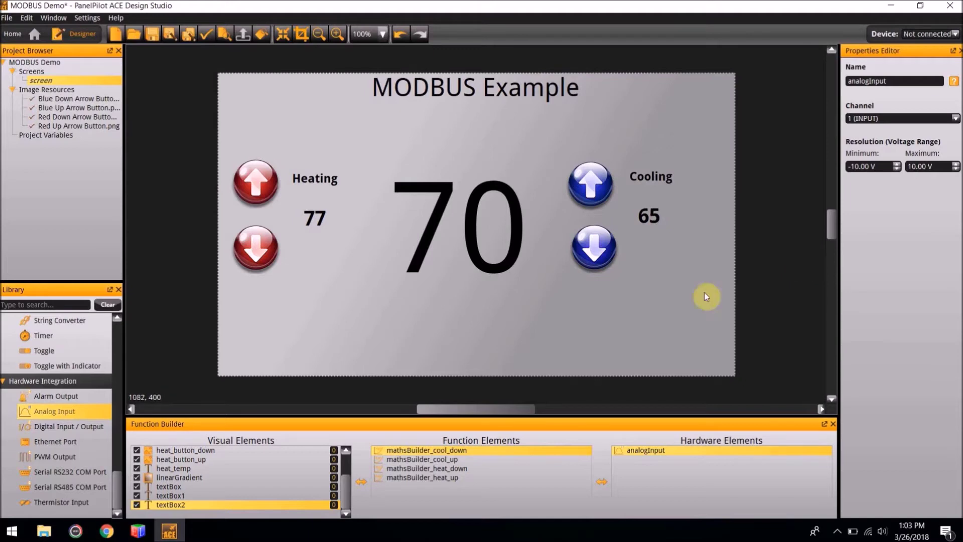
scroll(78, 409, "up", 10)
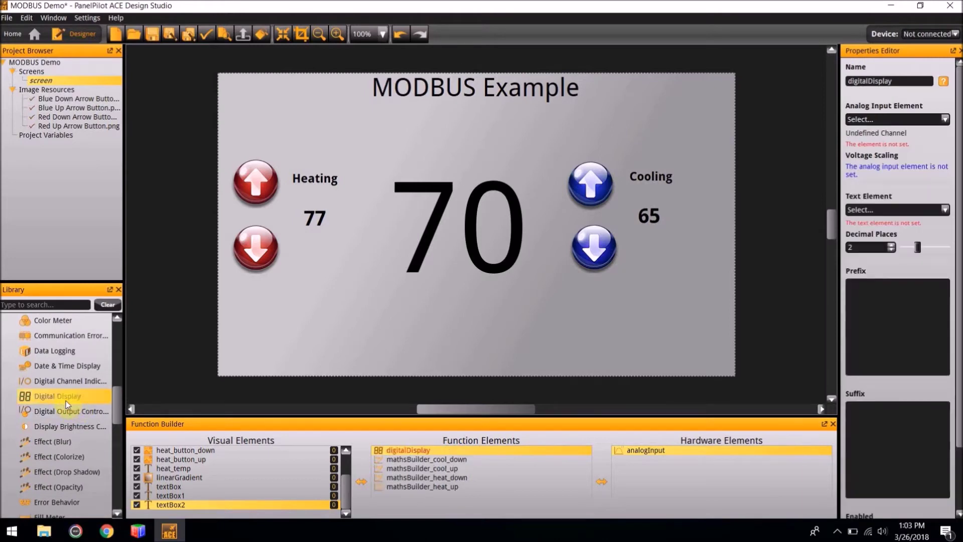
Step: Add a digital display fed by analogInput, mapping 0 V to -32 and 10 V to 155
left_click_drag(65, 401, 772, 194)
left_click(874, 120)
left_click(874, 142)
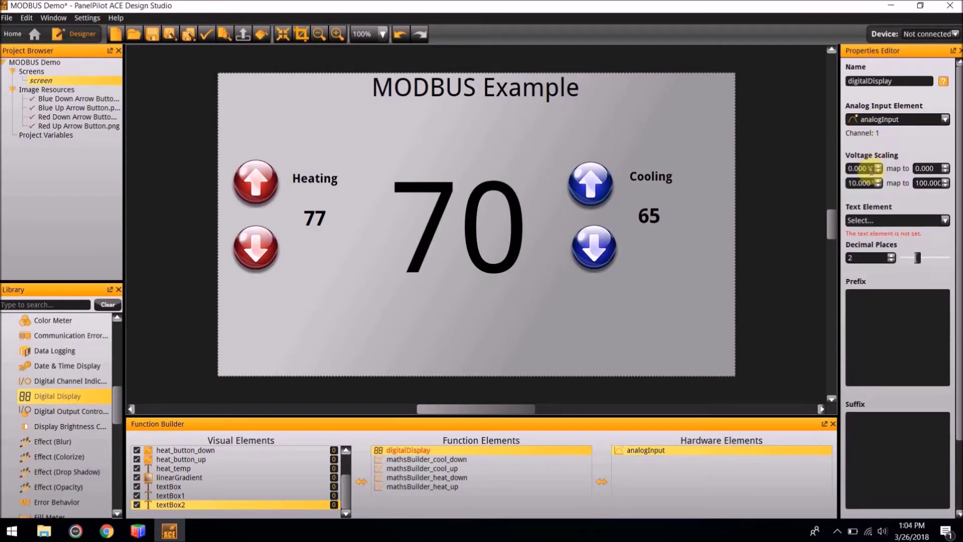
left_click(940, 168)
key("BackSpace")
key("BackSpace")
key("BackSpace")
key("BackSpace")
key("BackSpace")
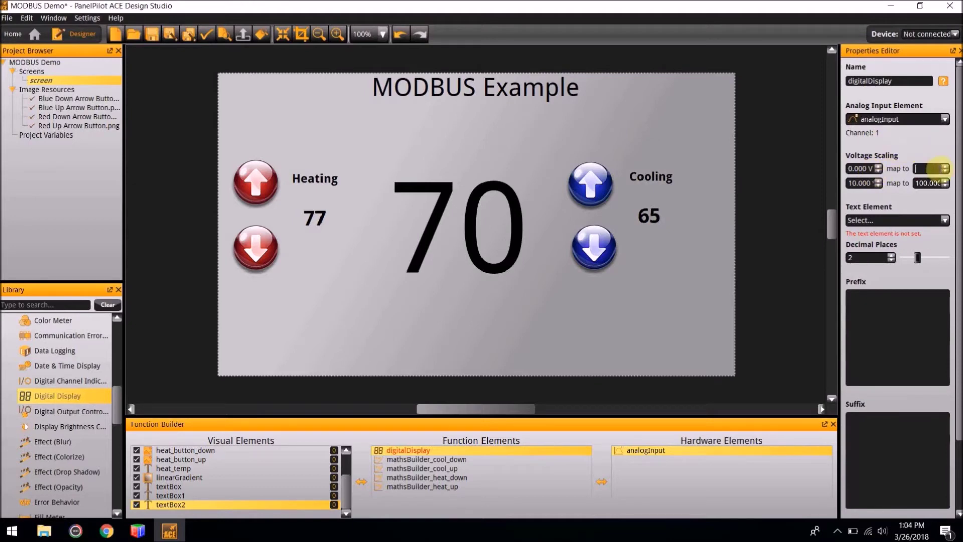
type("-32")
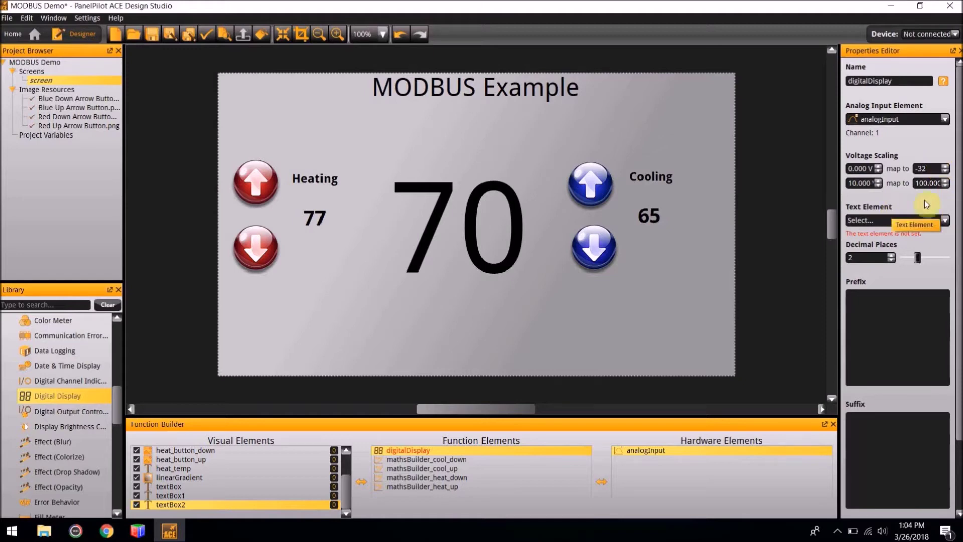
left_click(928, 183)
type("155")
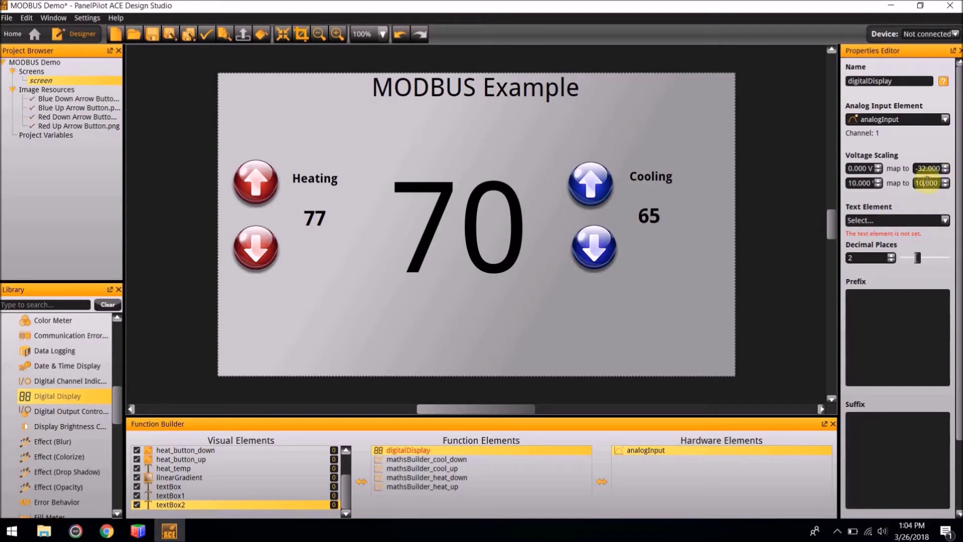
left_click(874, 232)
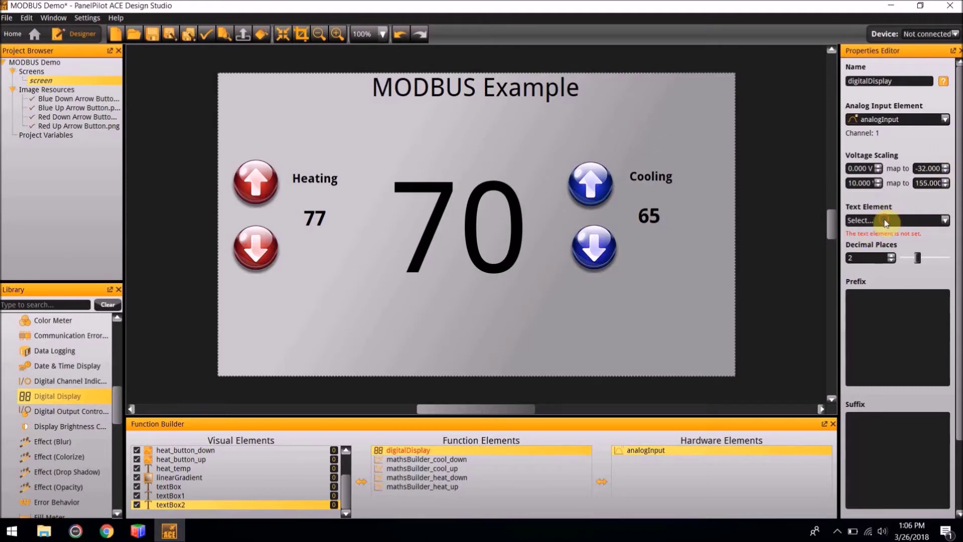
Step: Show the display reading in actual_temp and launch the emulator to test it
left_click(885, 220)
left_click(879, 242)
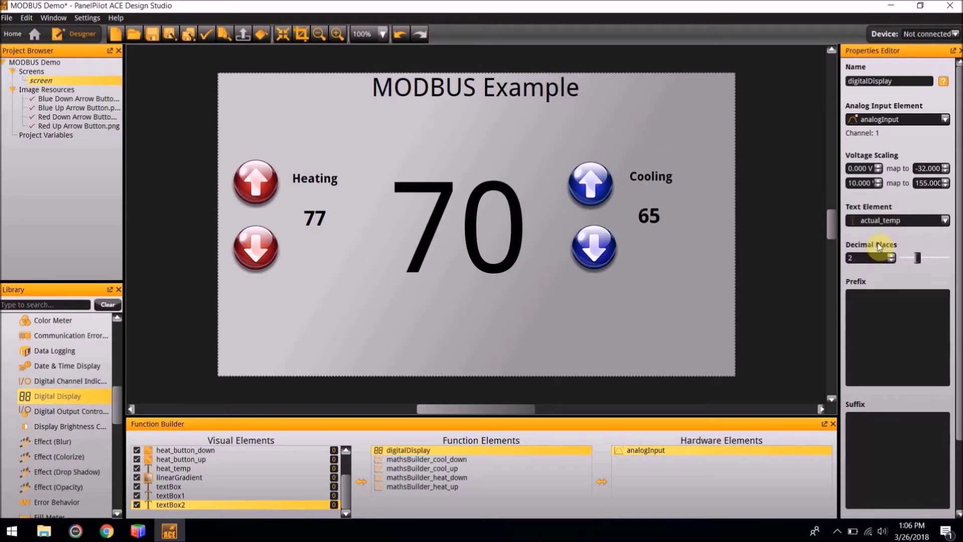
left_click(6, 18)
left_click(53, 152)
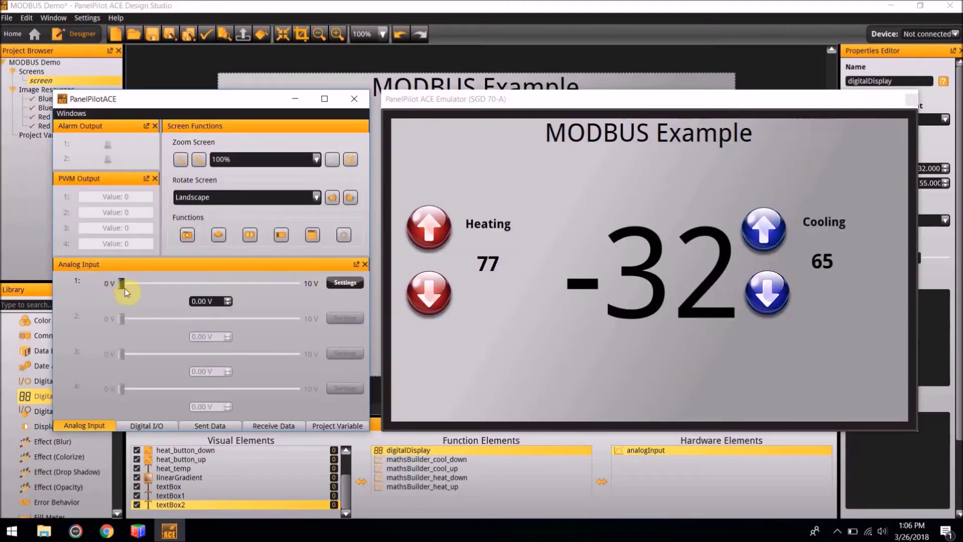
Step: After raising the emulator's input voltage, widen the large 70 readout and centre it vertically and horizontally
left_click_drag(124, 290, 157, 285)
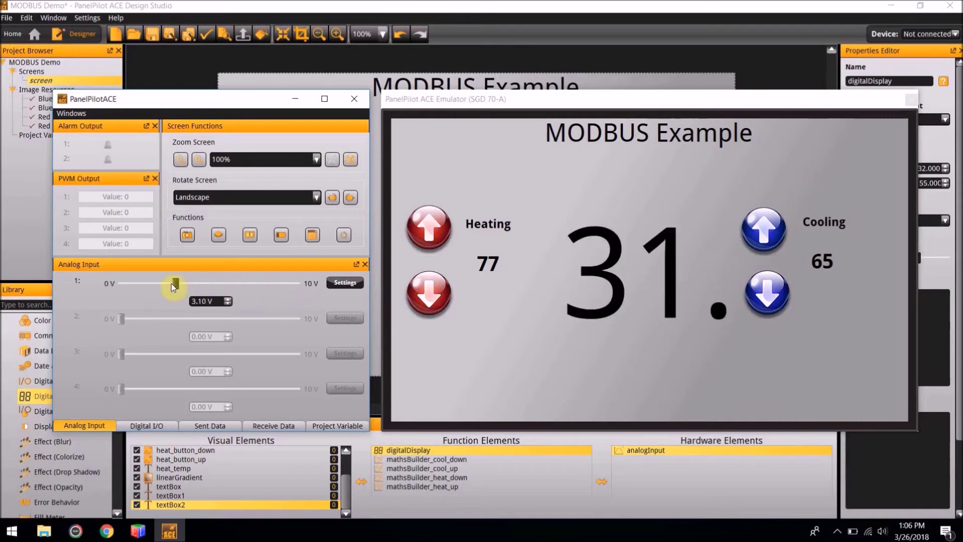
left_click(912, 100)
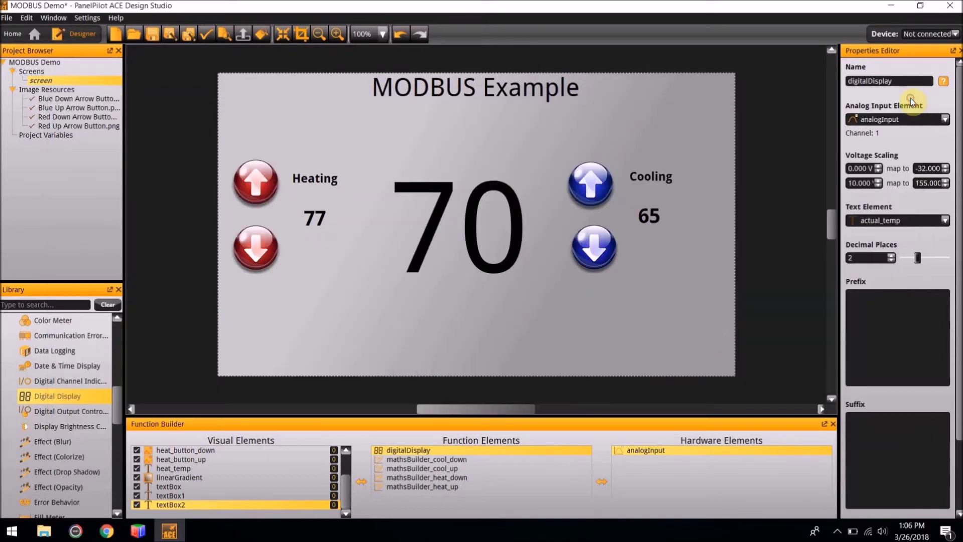
left_click(463, 230)
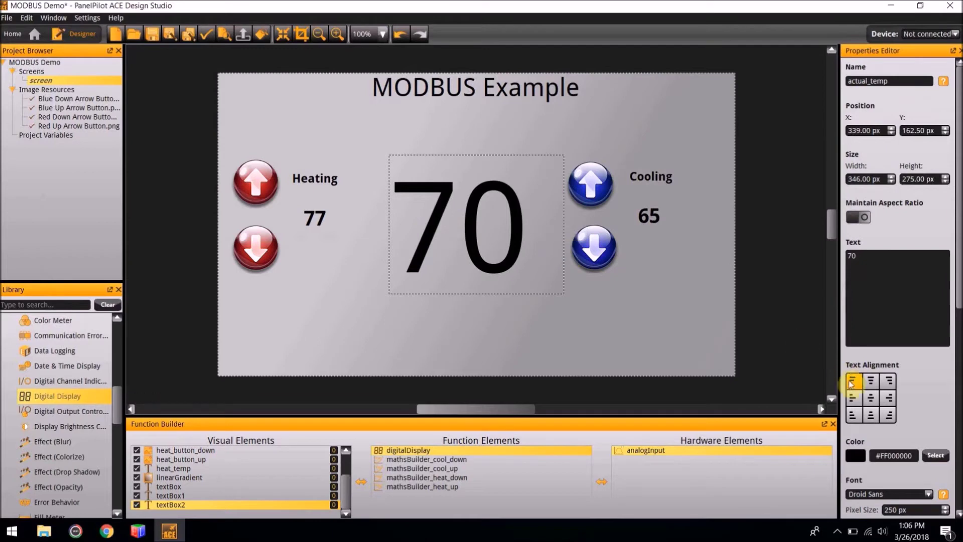
left_click(852, 399)
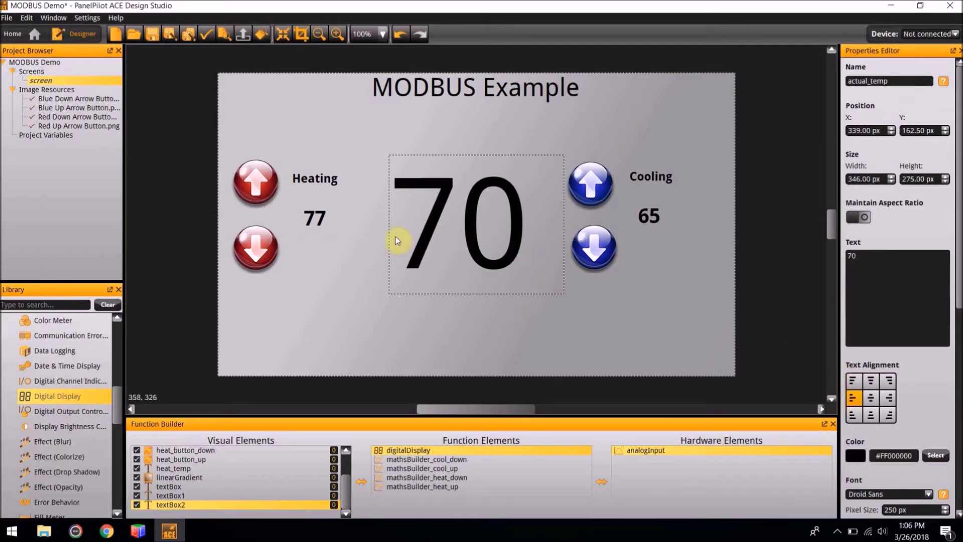
left_click_drag(389, 232, 363, 229)
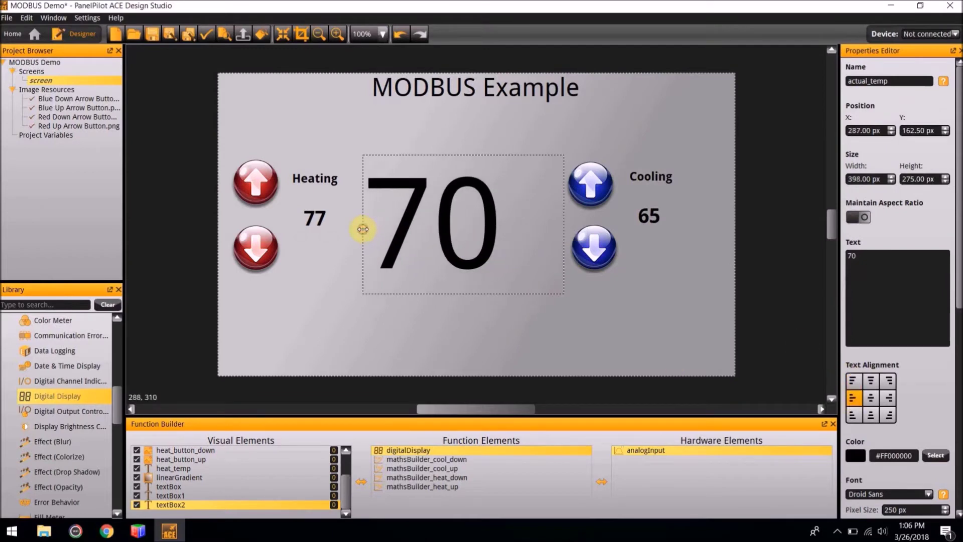
right_click(407, 235)
mouse_move(484, 351)
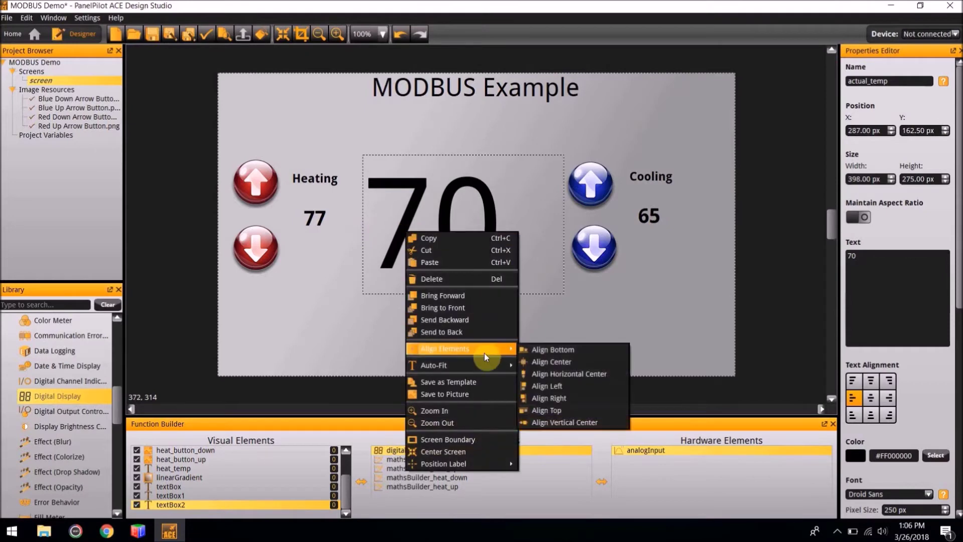
left_click(572, 362)
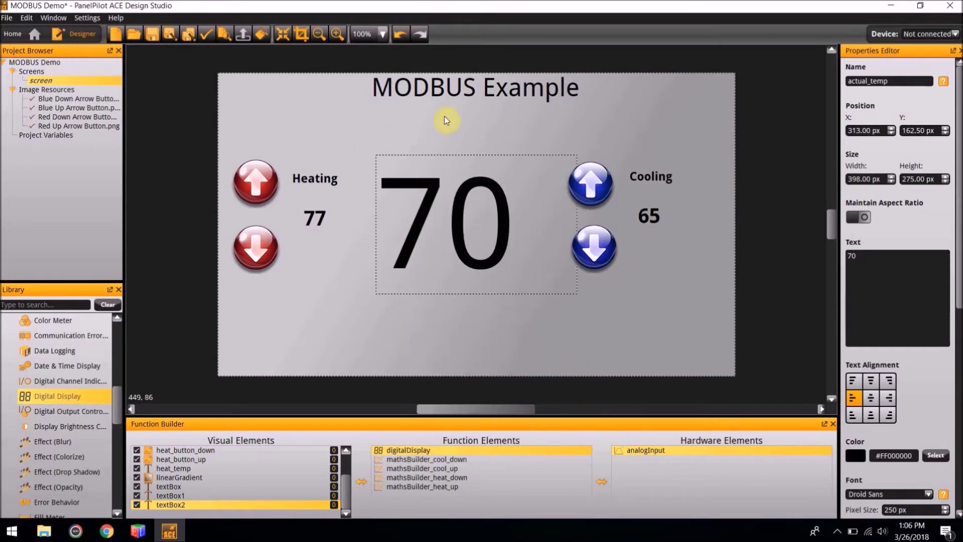
Step: Re-run the emulator, raise the analog input to about 9 V to check the readout, then close it
key("F5")
left_click_drag(160, 284, 282, 304)
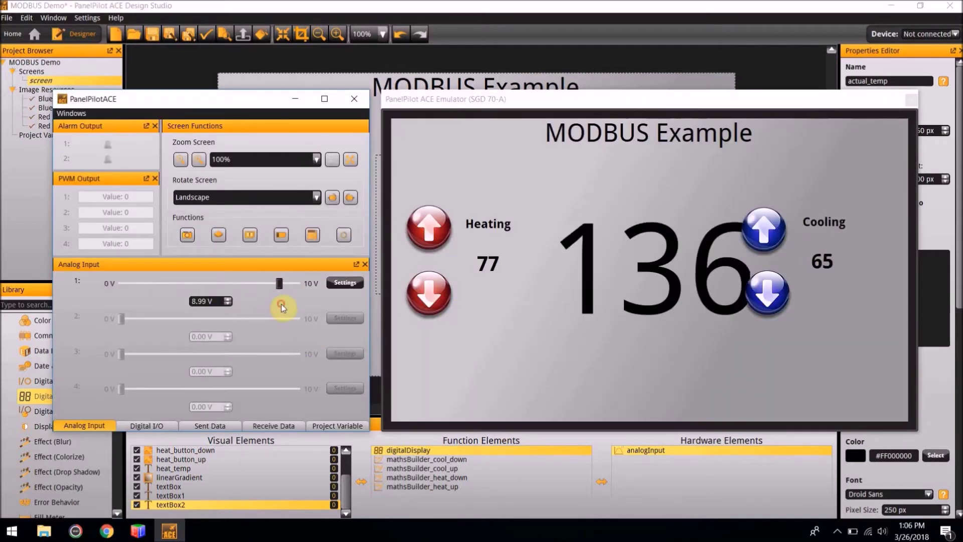
left_click(911, 100)
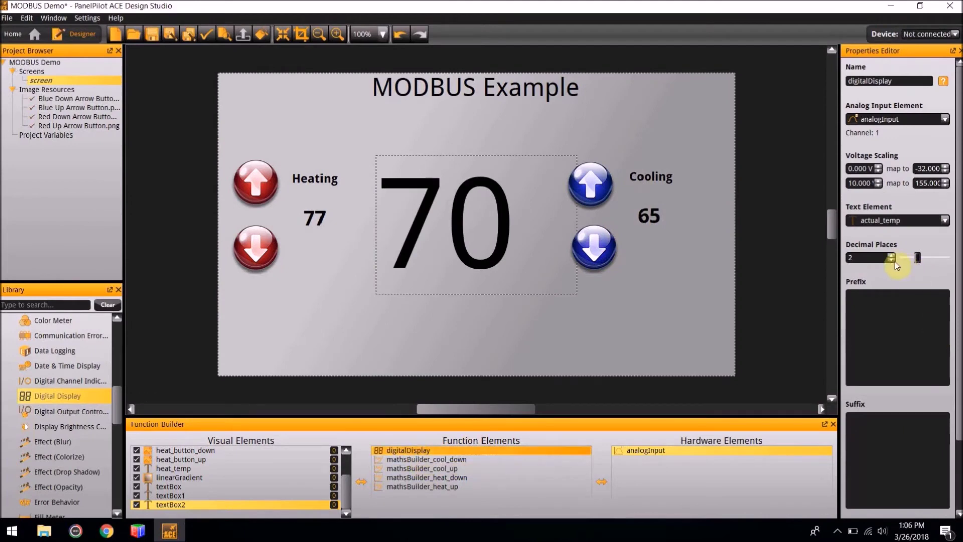
Step: Set digitalDisplay's Decimal Places to 0, then check it in the emulator by moving Analog Input 1
left_click(891, 261)
left_click(892, 260)
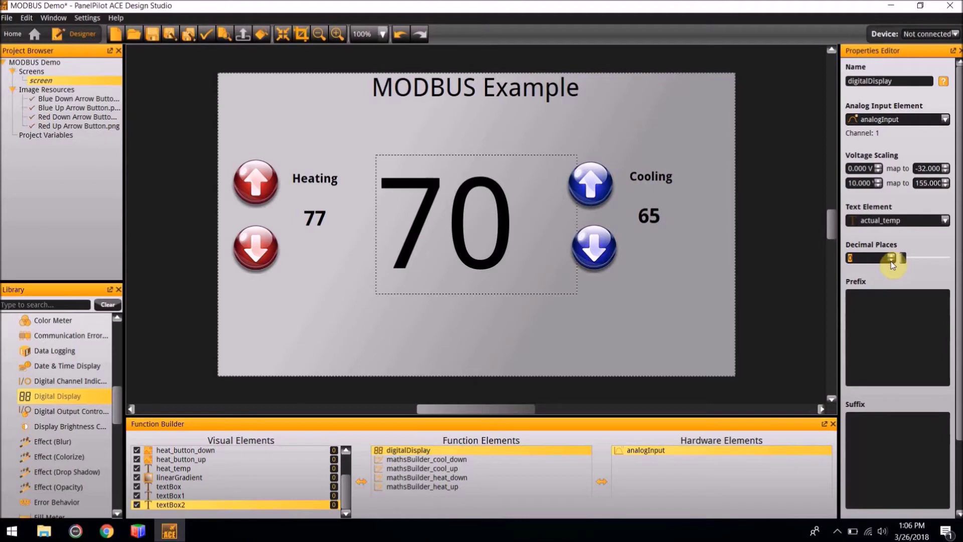
key("F5")
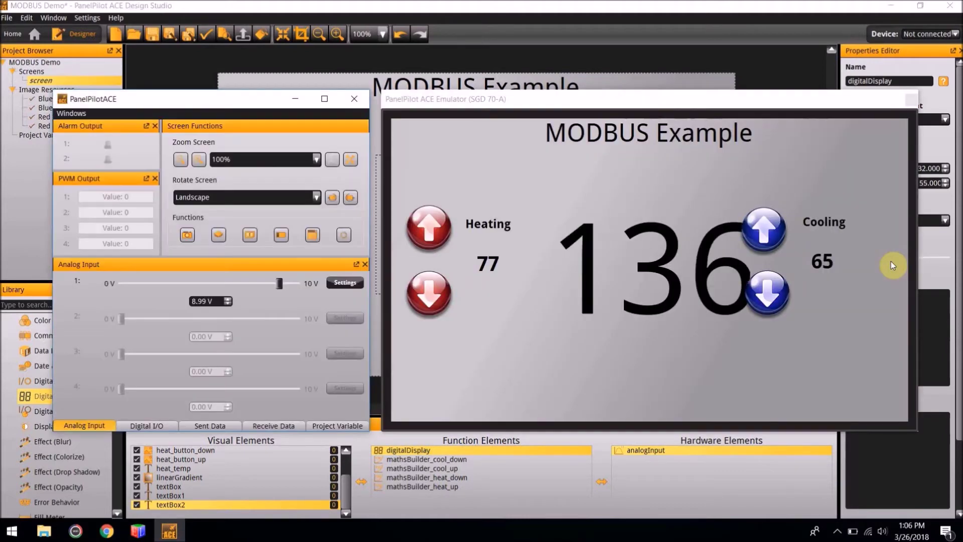
left_click_drag(279, 284, 328, 298)
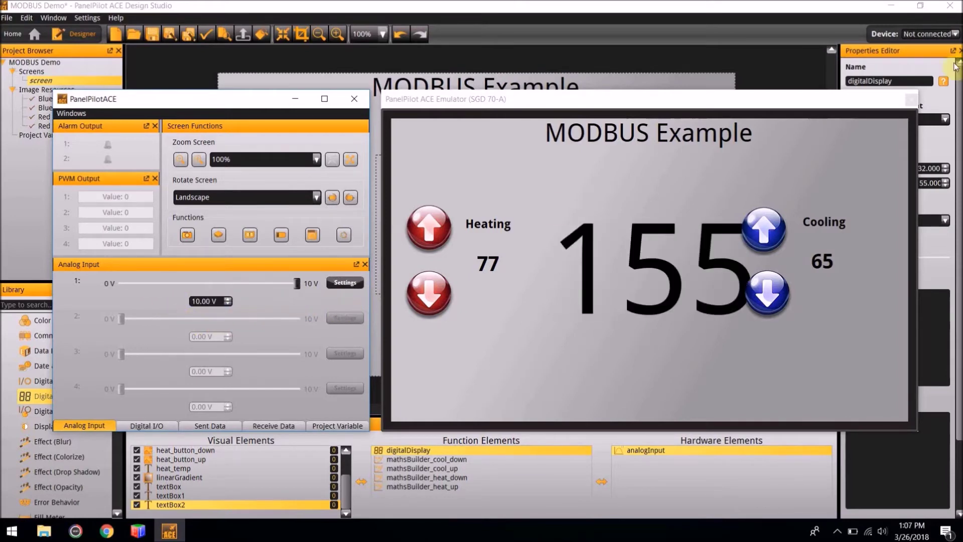
left_click(911, 99)
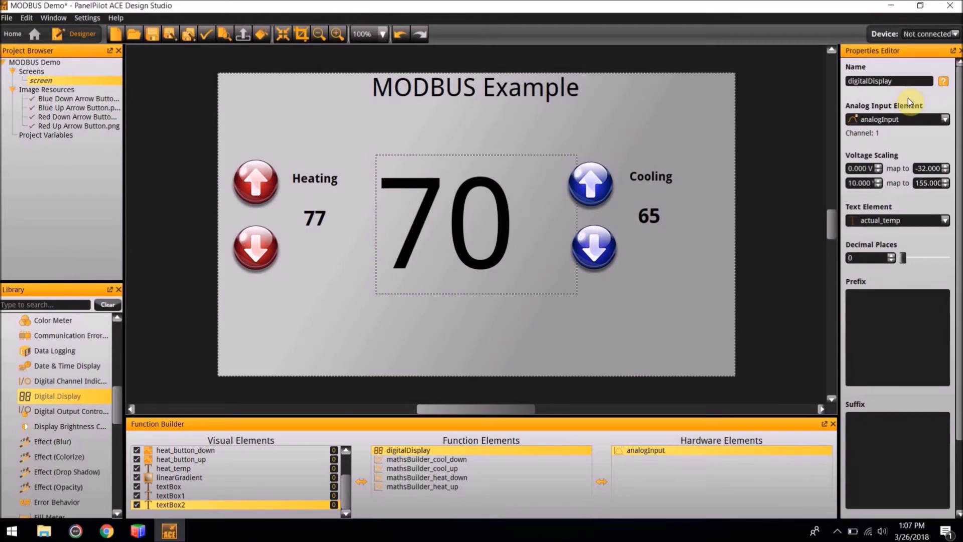
Step: Add three number variables under Project Variables
right_click(48, 134)
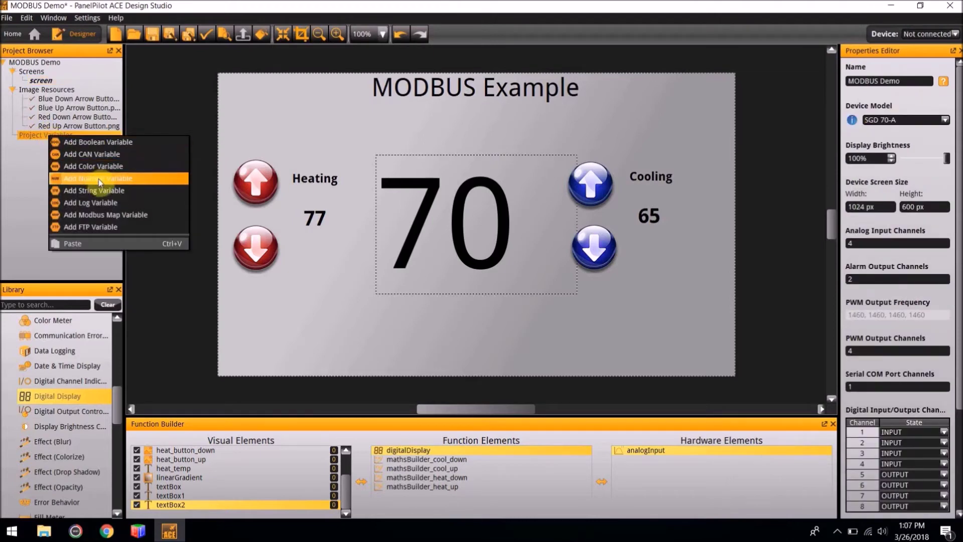
left_click(111, 179)
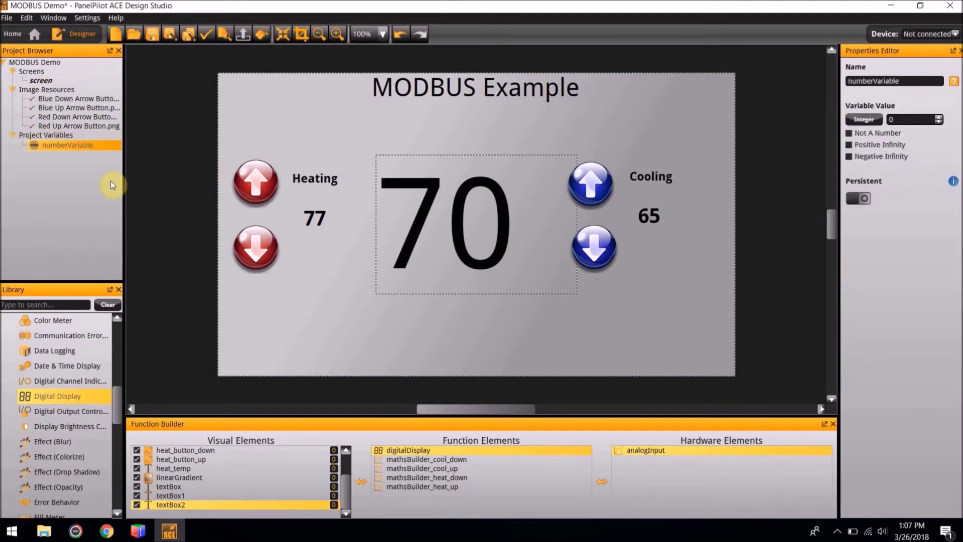
right_click(41, 135)
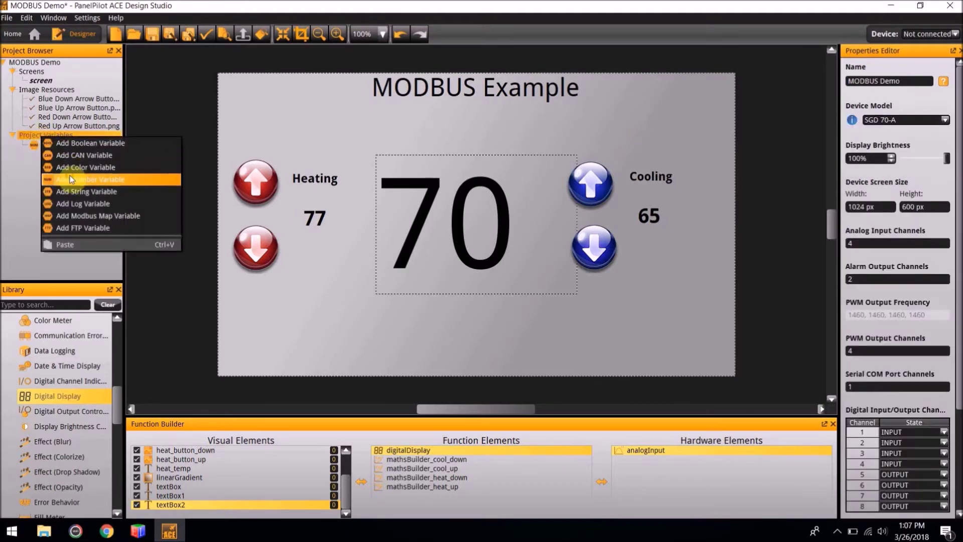
left_click(70, 173)
right_click(53, 135)
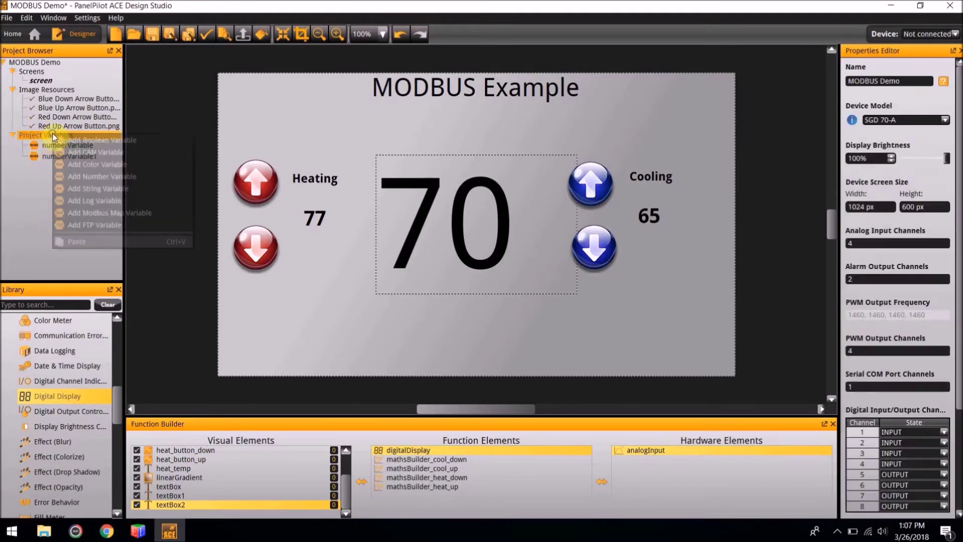
left_click(77, 177)
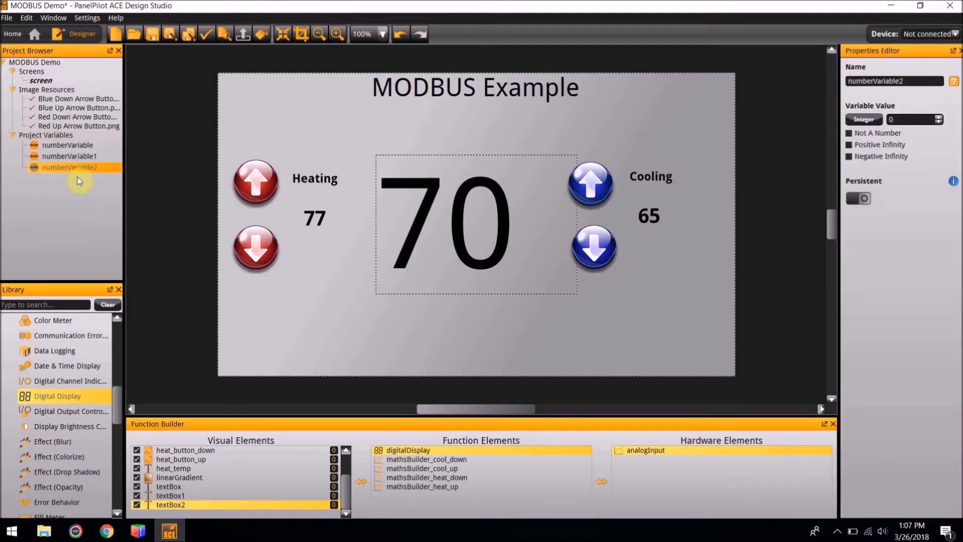
Step: Rename the first variable to numberVariableHeat with value 80
left_click(84, 146)
left_click(895, 81)
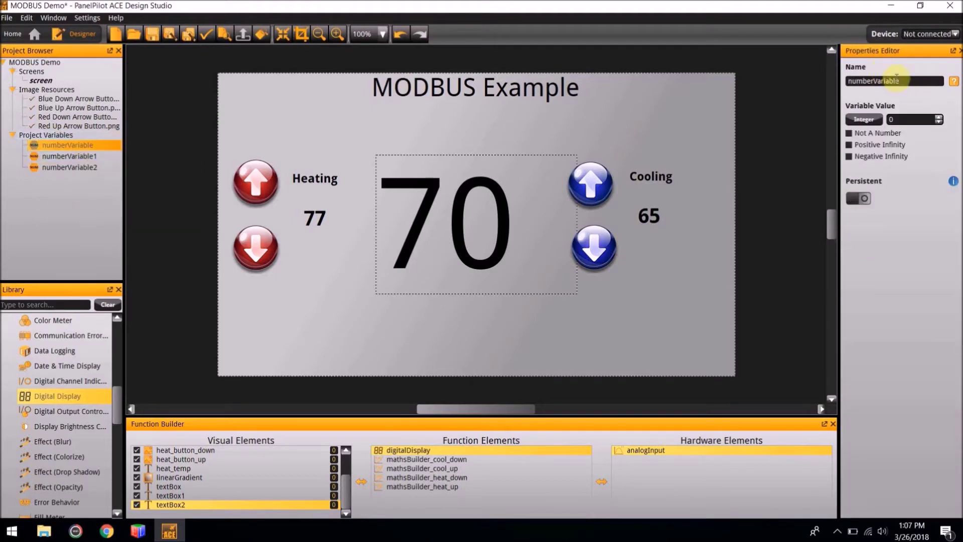
left_click(898, 80)
type("Heat")
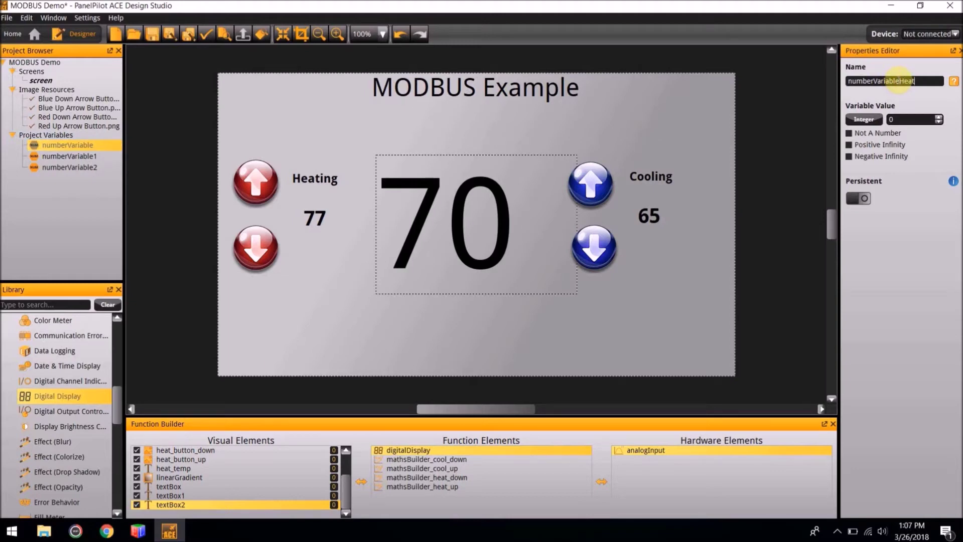
left_click(926, 119)
type("80")
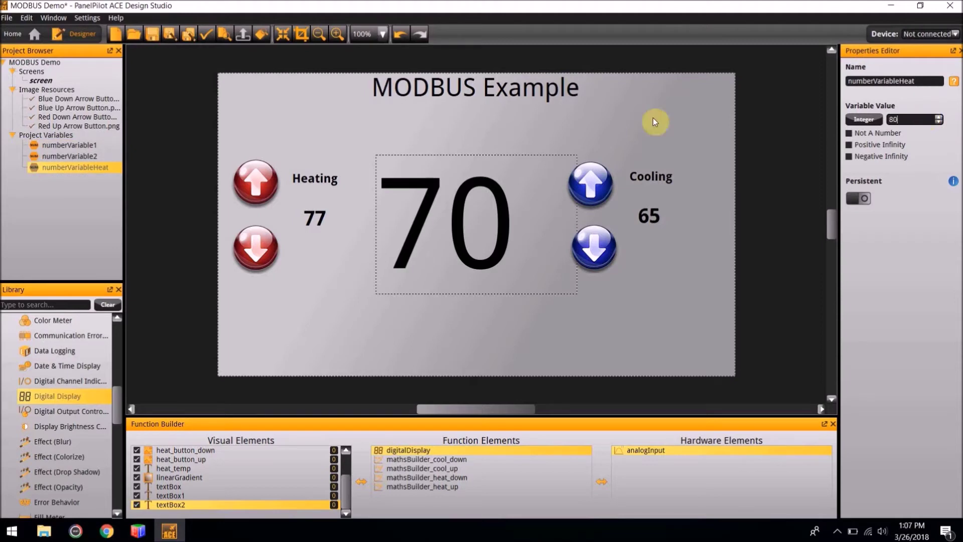
Step: Rename numberVariable1 to numberVariableCool with value 66
left_click(89, 146)
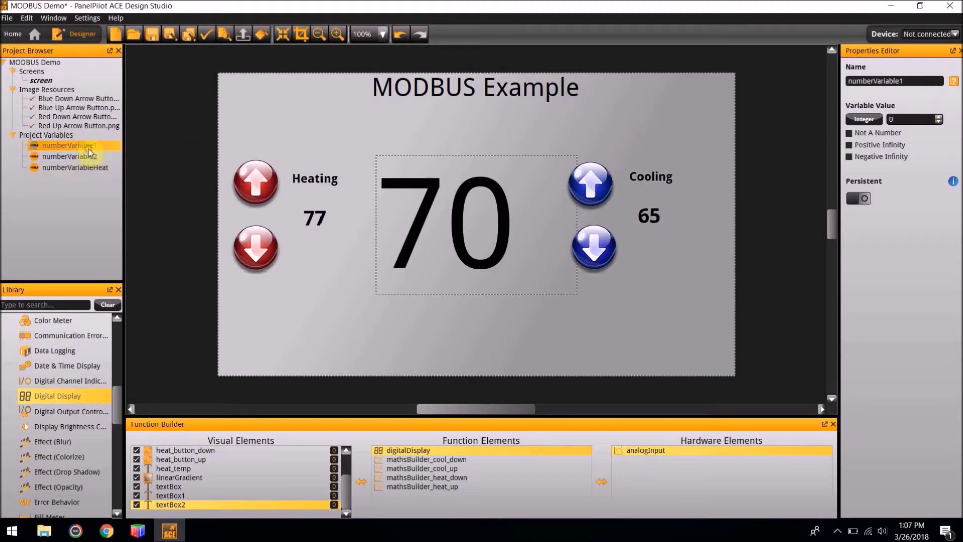
left_click(904, 80)
key("BackSpace")
type("Cool")
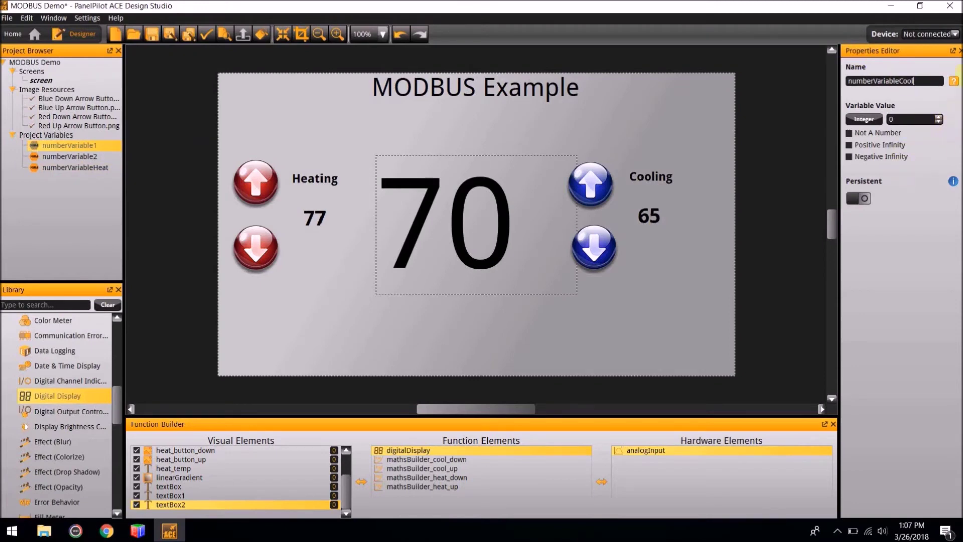
left_click(913, 119)
key("BackSpace")
type("66")
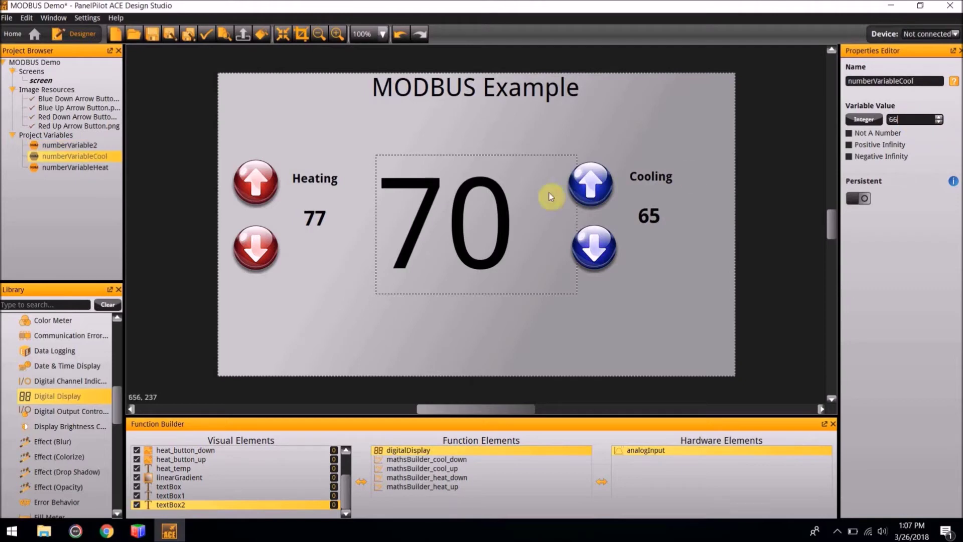
left_click(103, 146)
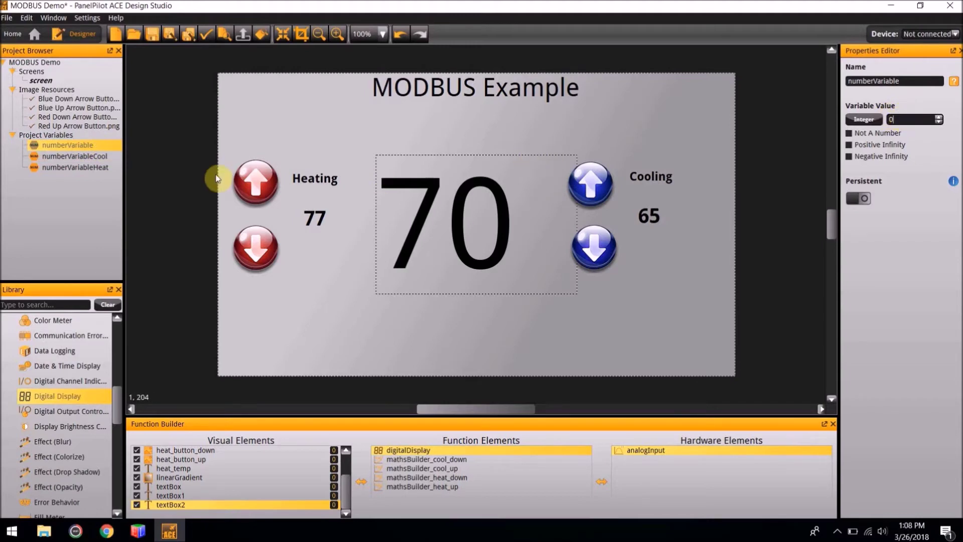
Step: Add a Modbus Map Variable to the project variables
right_click(32, 136)
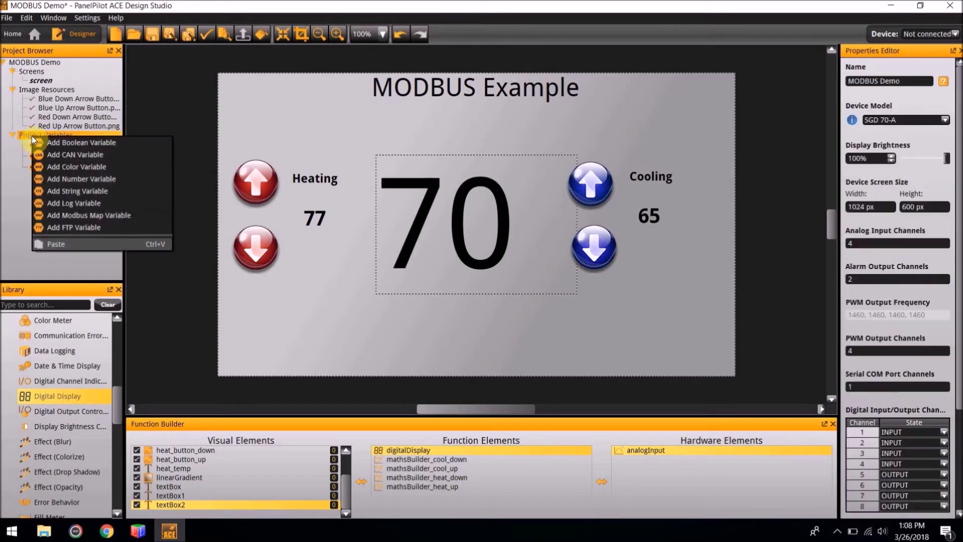
left_click(83, 218)
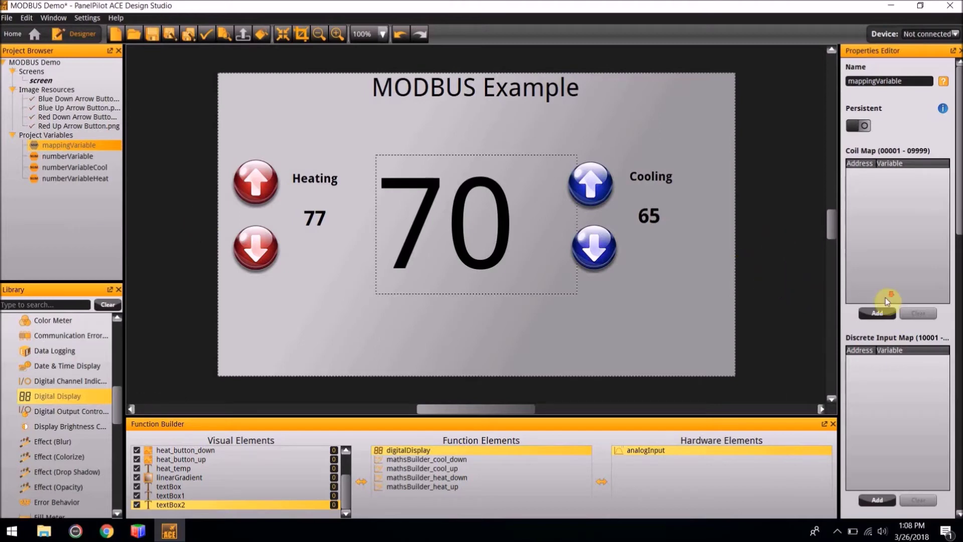
scroll(886, 299, "down", 10)
scroll(886, 297, "down", 5)
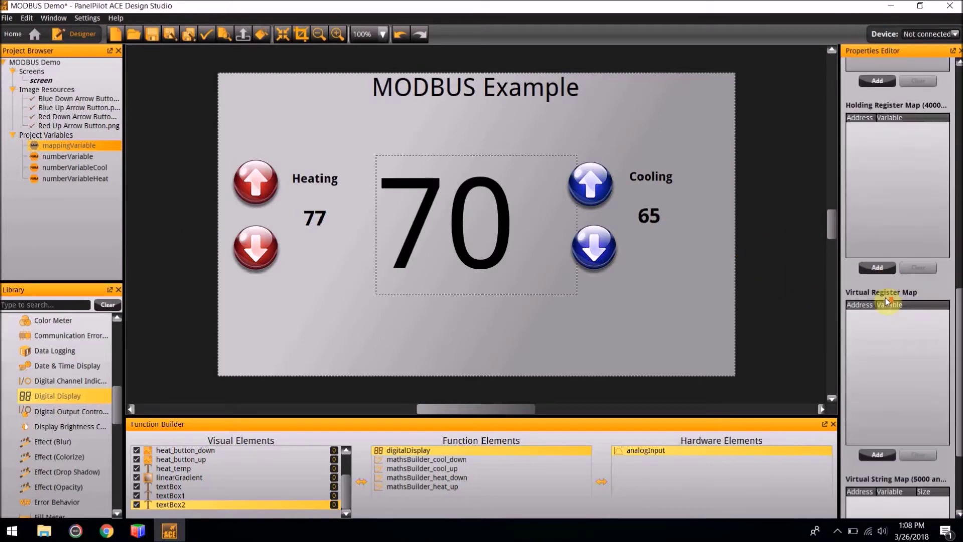
scroll(886, 297, "up", 6)
scroll(886, 297, "up", 2)
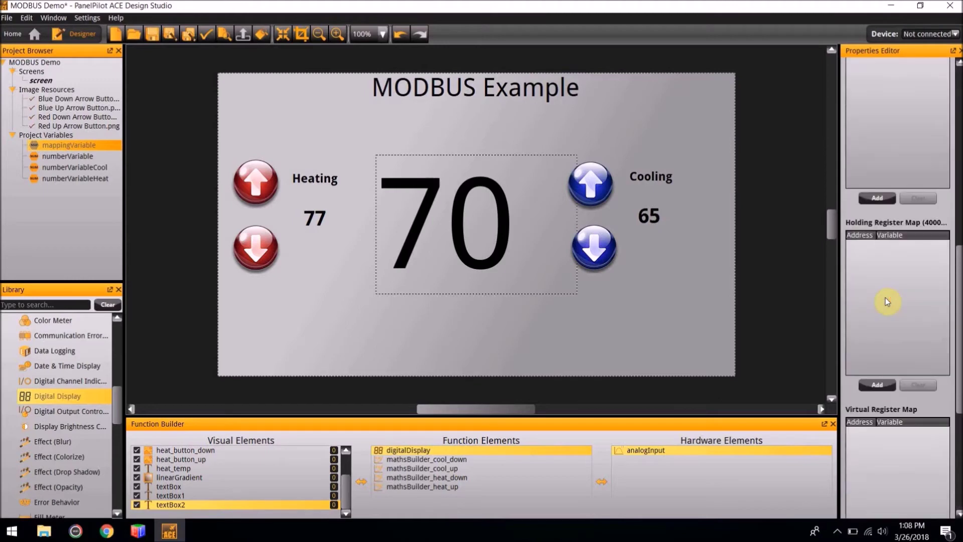
Step: Add holding registers at addresses 0, 2, 4 and 6, then open row 0's variable setting
left_click(877, 385)
left_click(888, 384)
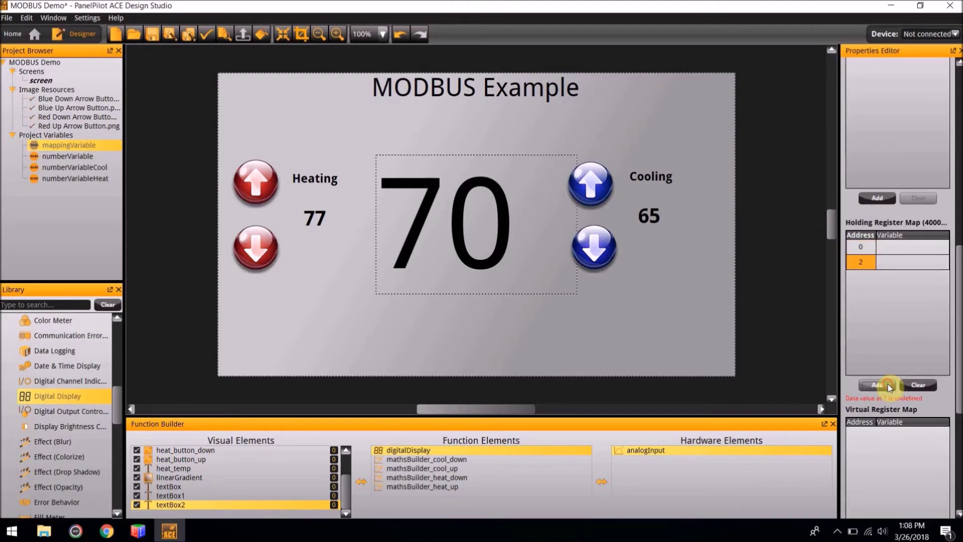
left_click(888, 384)
left_click(888, 385)
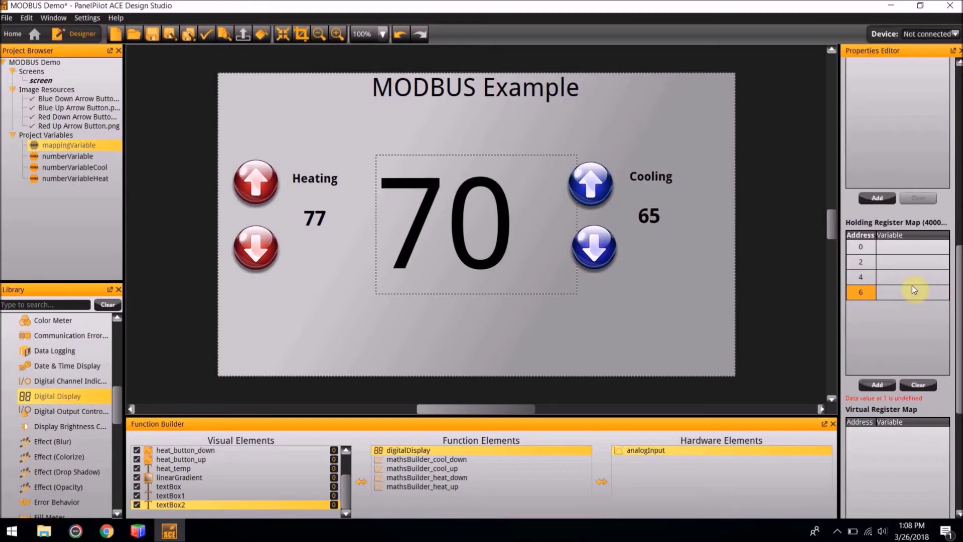
double_click(909, 253)
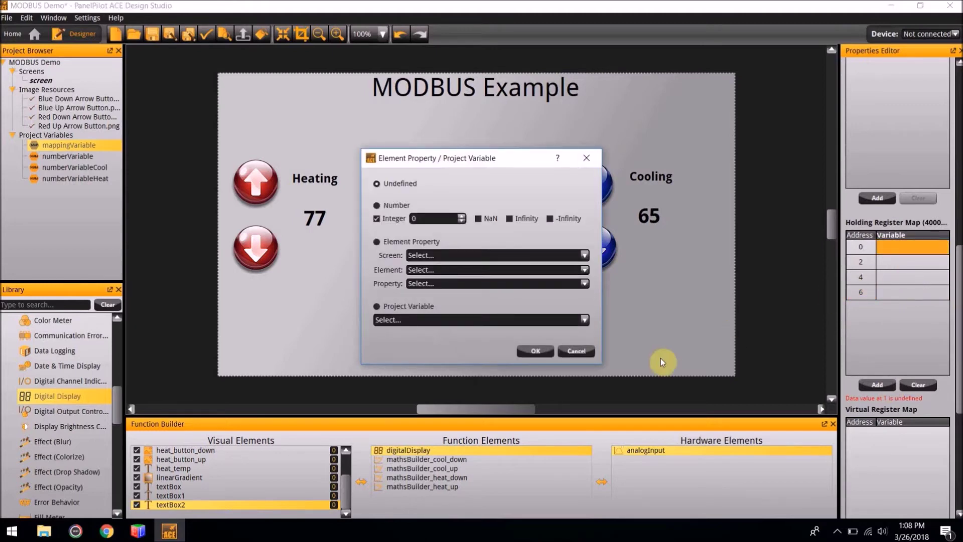
Step: Map holding register 0 to numberVariable and register 2 to analogInput's Voltage
left_click(502, 321)
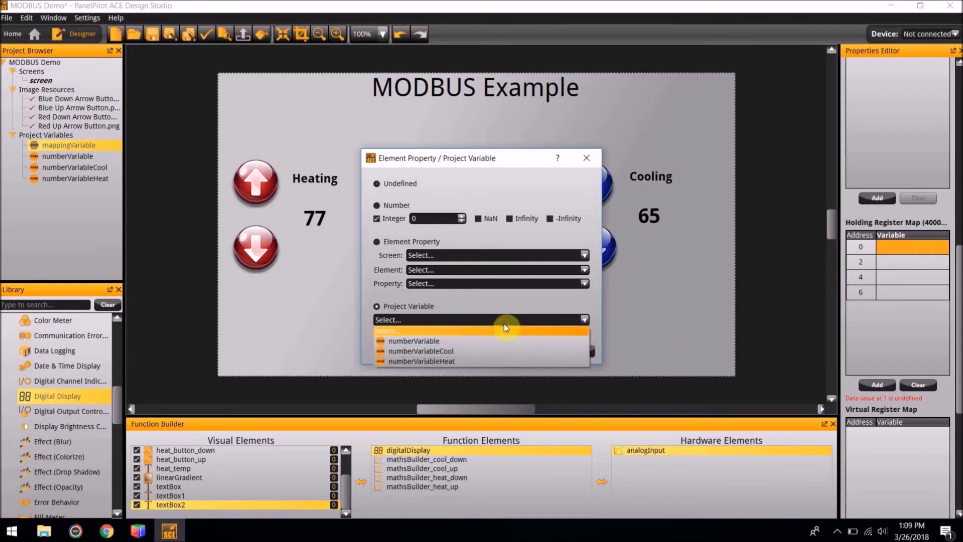
left_click(481, 343)
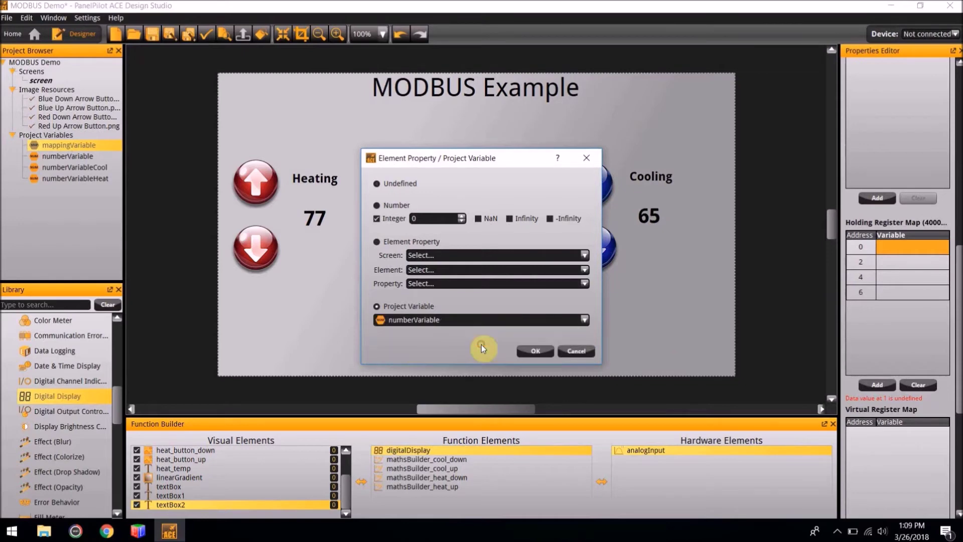
left_click(534, 352)
double_click(908, 265)
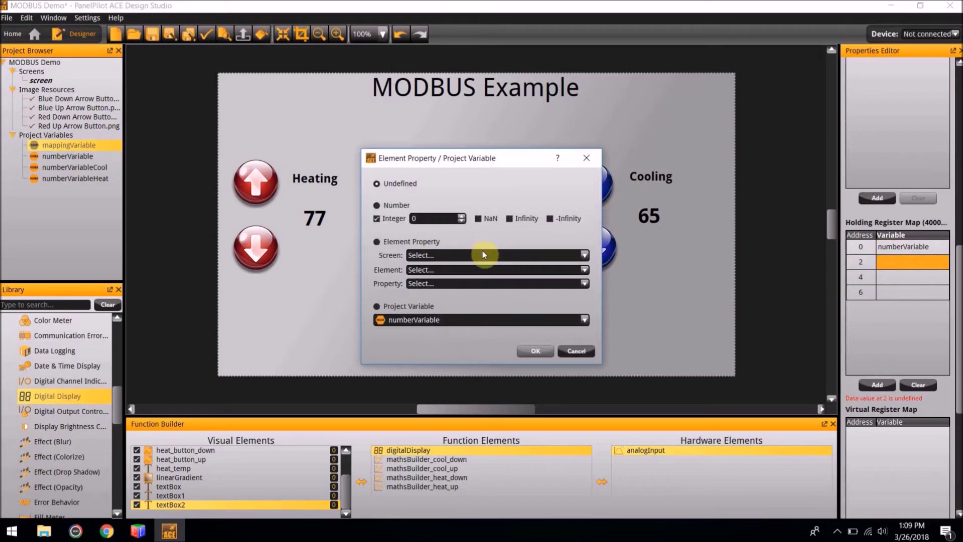
left_click(483, 254)
left_click(477, 274)
left_click(479, 270)
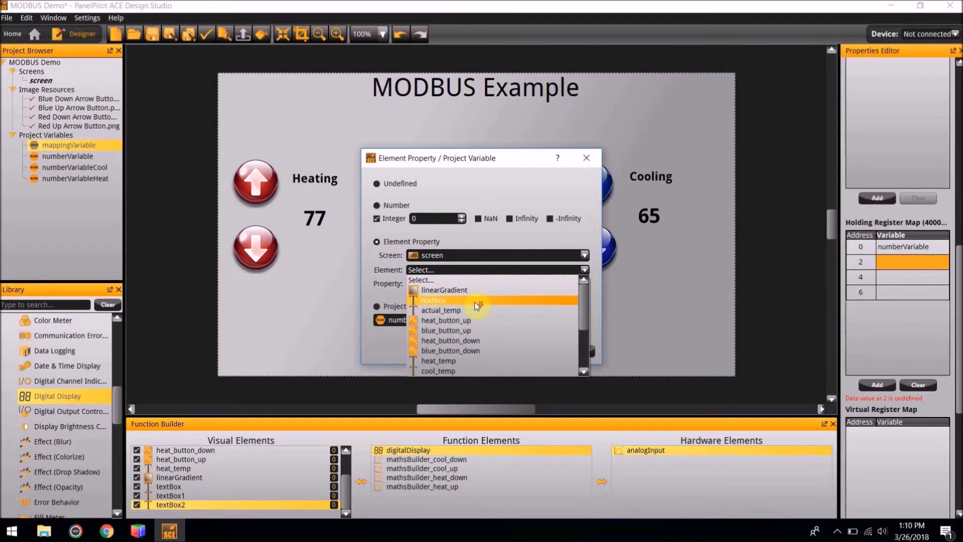
scroll(474, 302, "down", 3)
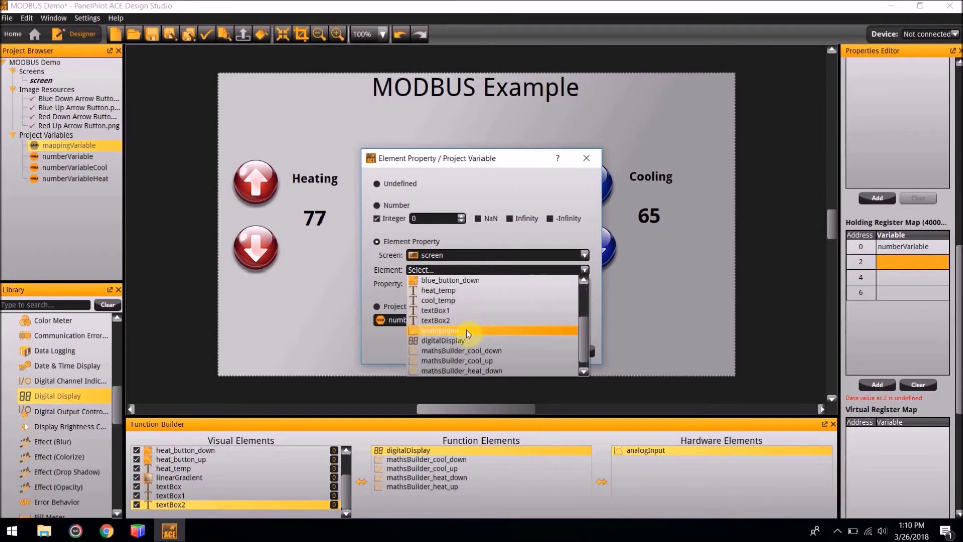
left_click(467, 330)
left_click(495, 288)
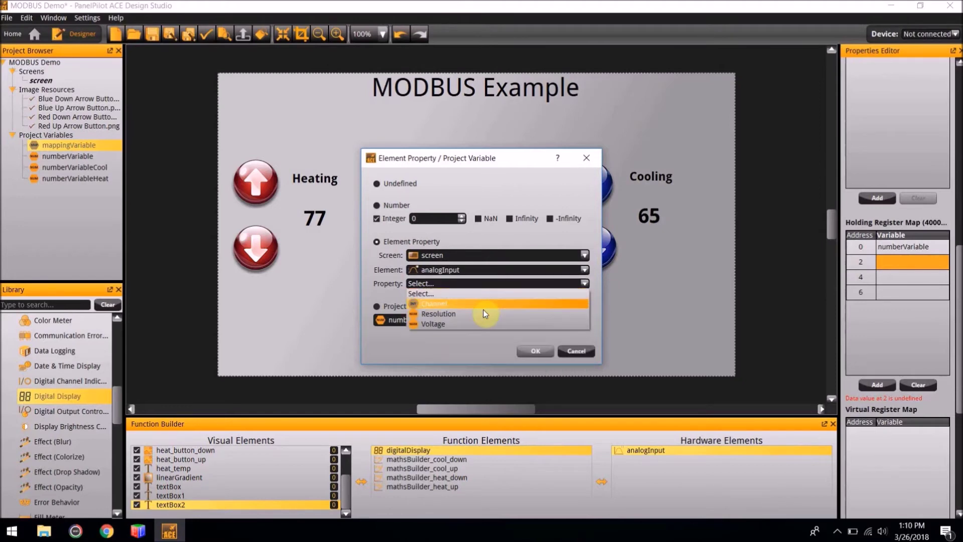
left_click(474, 325)
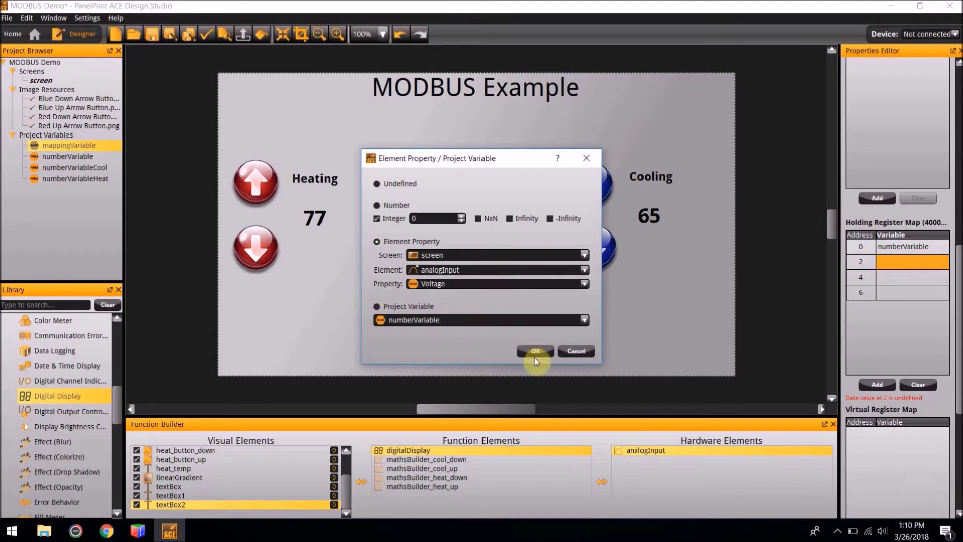
left_click(535, 351)
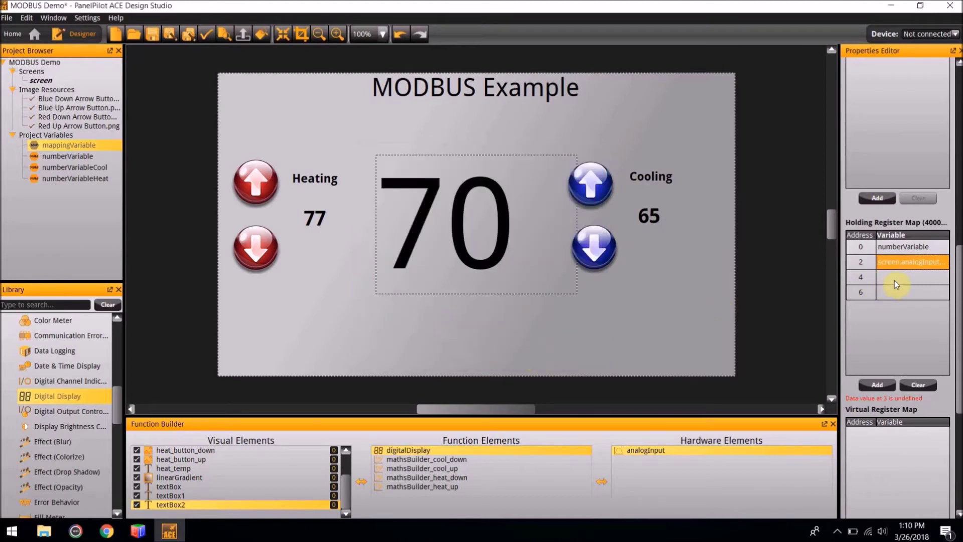
Step: Map holding register 4 to numberVariableCool and register 6 to numberVariableHeat
double_click(895, 281)
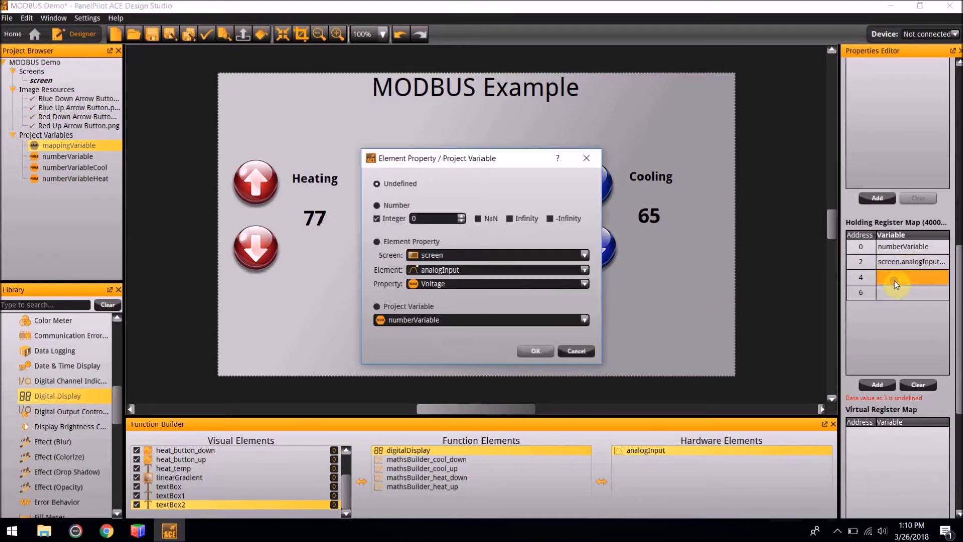
left_click(452, 325)
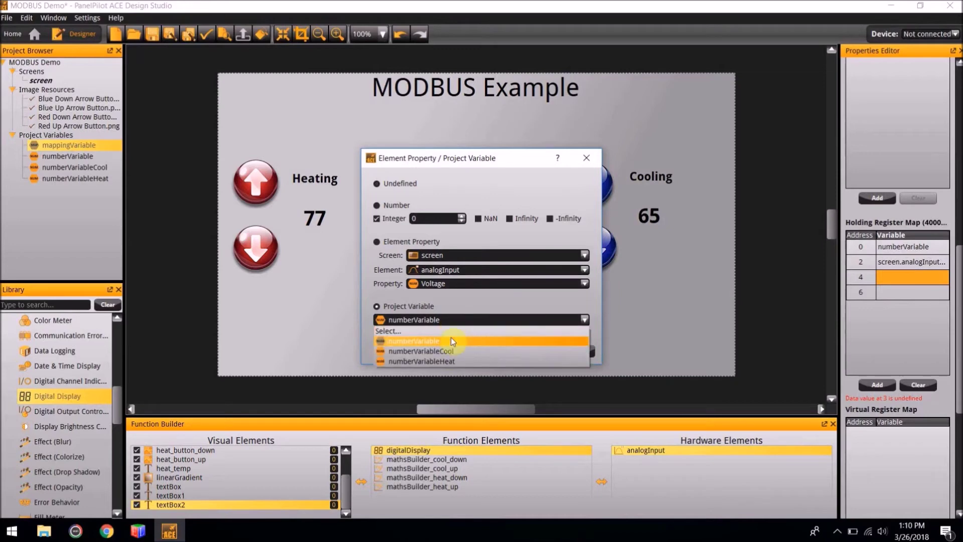
left_click(451, 351)
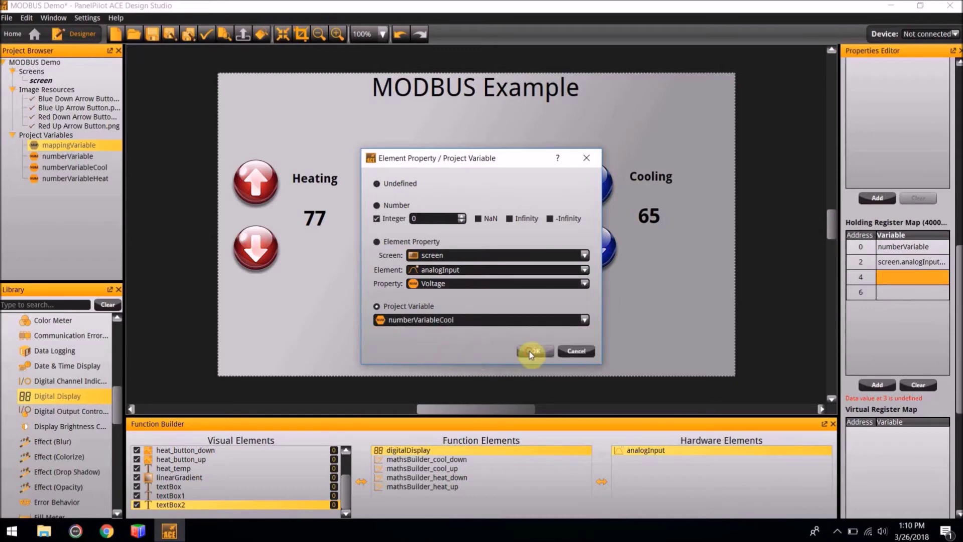
left_click(529, 351)
double_click(910, 294)
left_click(504, 317)
left_click(471, 362)
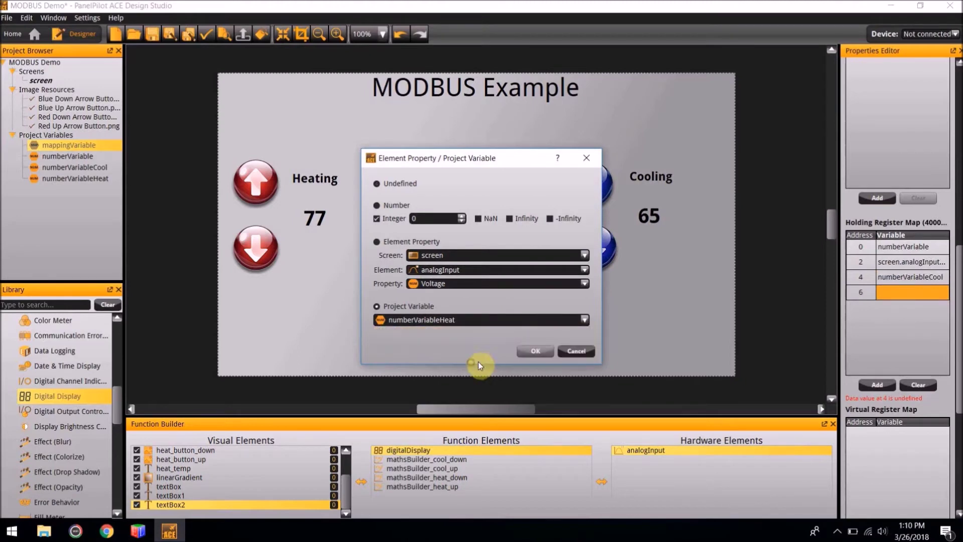
left_click(537, 352)
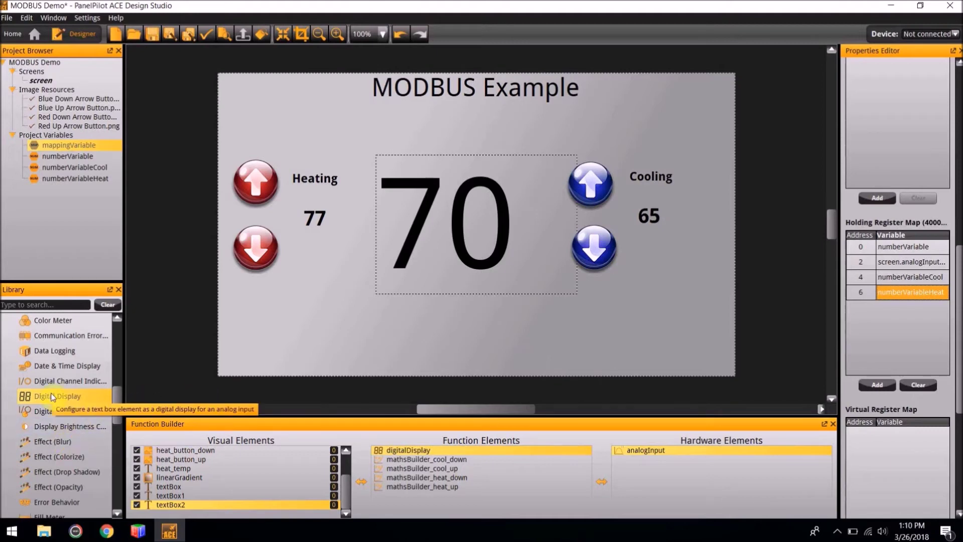
Step: Add four Action (Set Rule) elements from the Library
scroll(56, 416, "down", 10)
scroll(56, 396, "down", 3)
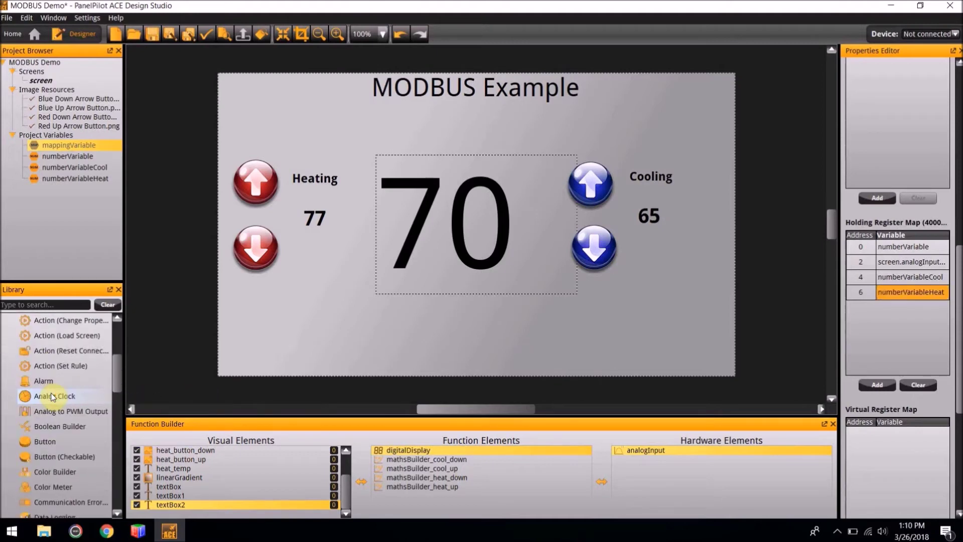
double_click(63, 367)
double_click(62, 366)
double_click(62, 367)
double_click(63, 366)
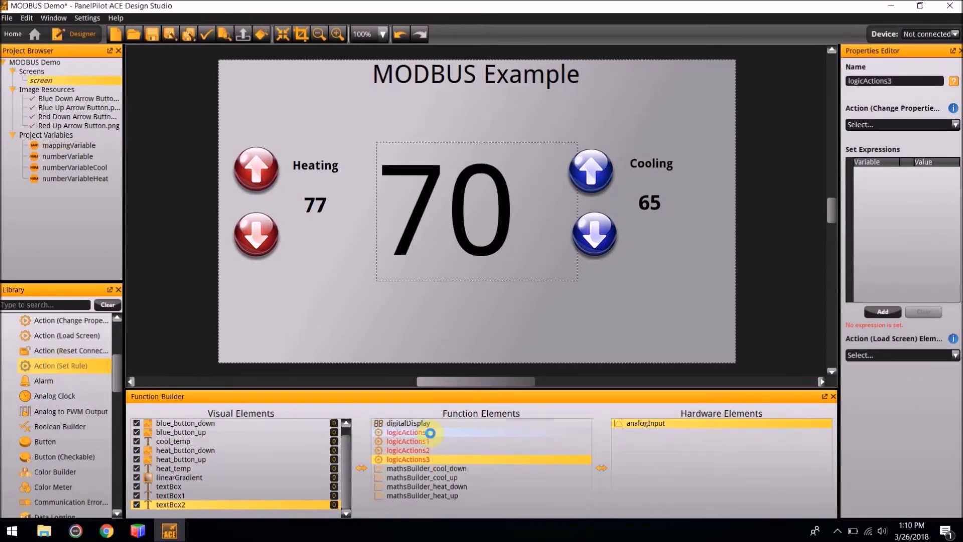
Step: Rename the first action logicActions_heat_up and add expression rows under Set Expressions
left_click(433, 431)
left_click(915, 83)
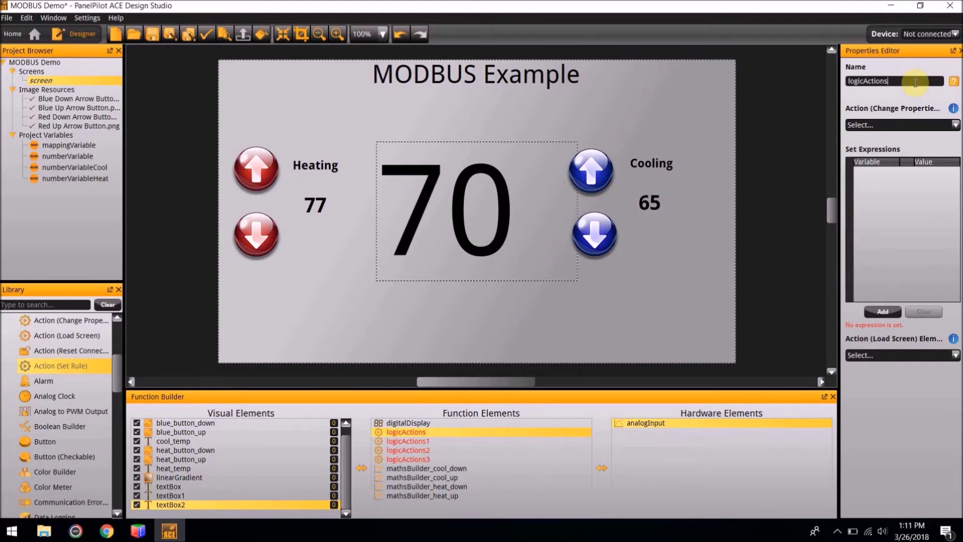
type("_heat_up")
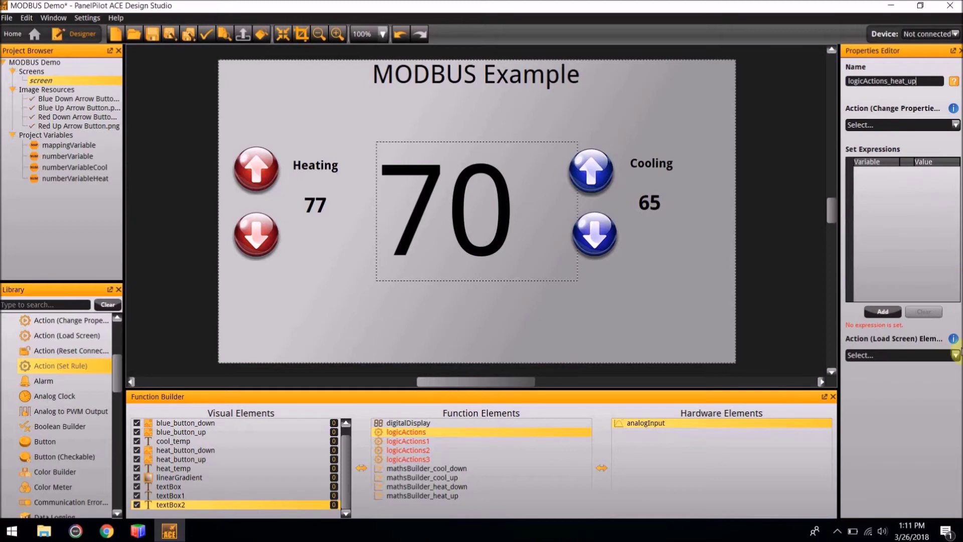
left_click(874, 312)
left_click(874, 312)
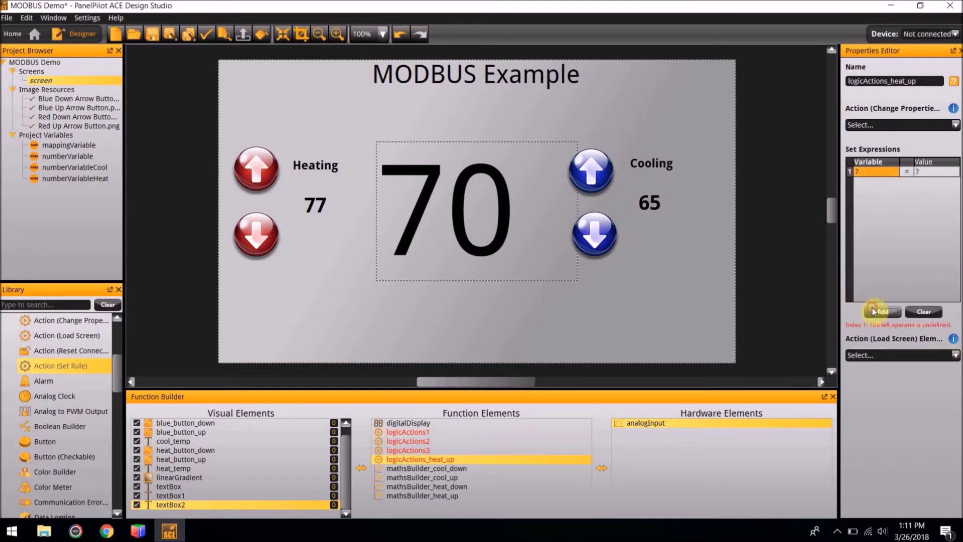
Step: Set expression row 1 to numberVariableHeat = mathsBuilder_heat_up.Integer Value
double_click(875, 172)
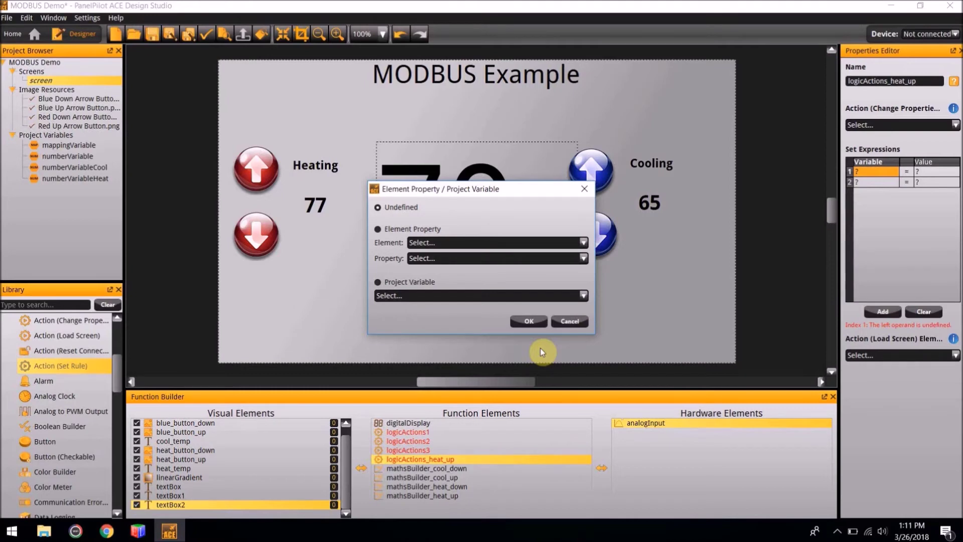
left_click(495, 299)
left_click(470, 337)
left_click(522, 322)
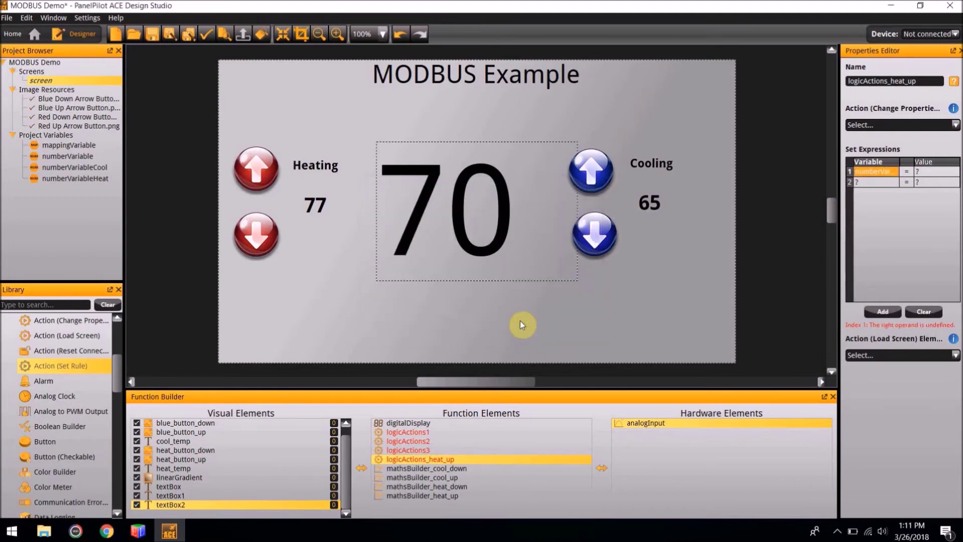
left_click(938, 171)
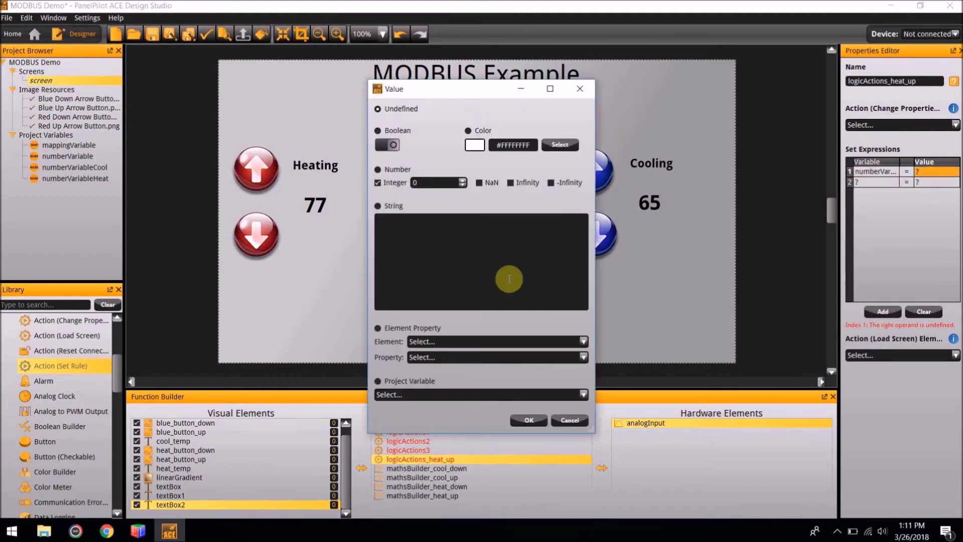
left_click(433, 344)
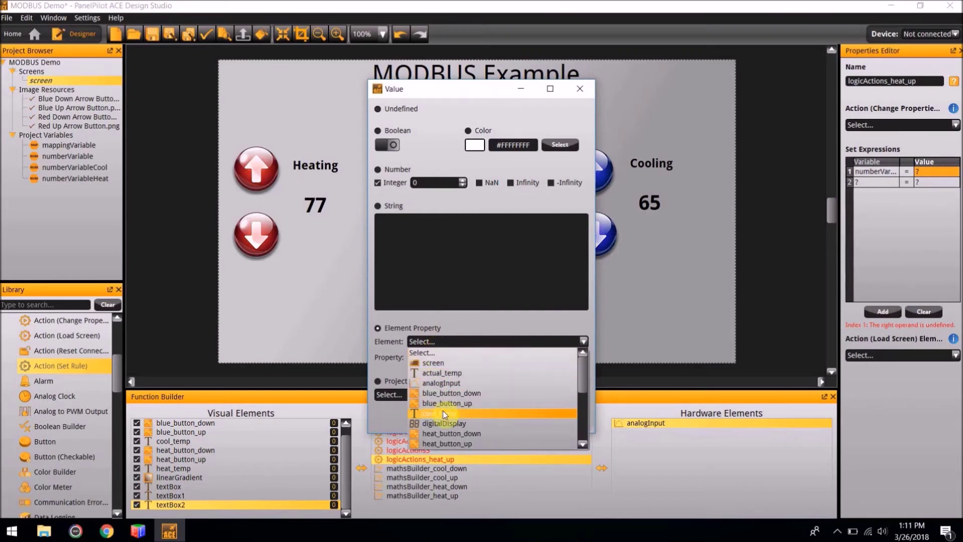
scroll(444, 411, "down", 1)
scroll(444, 411, "down", 3)
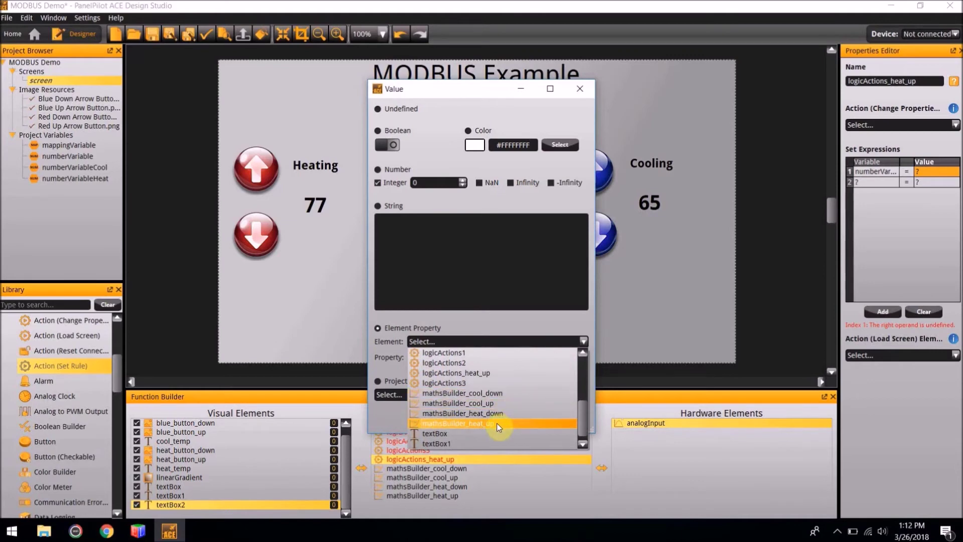
left_click(497, 423)
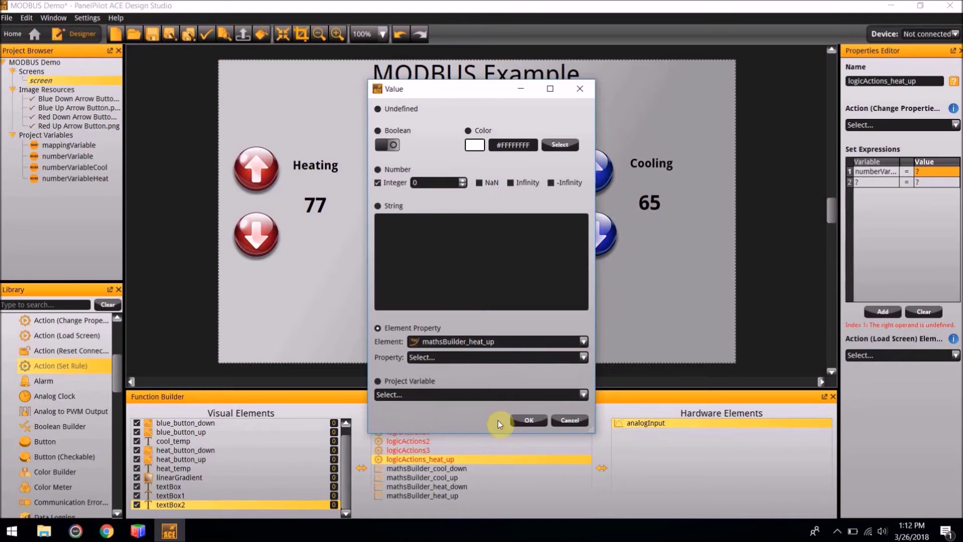
left_click(495, 358)
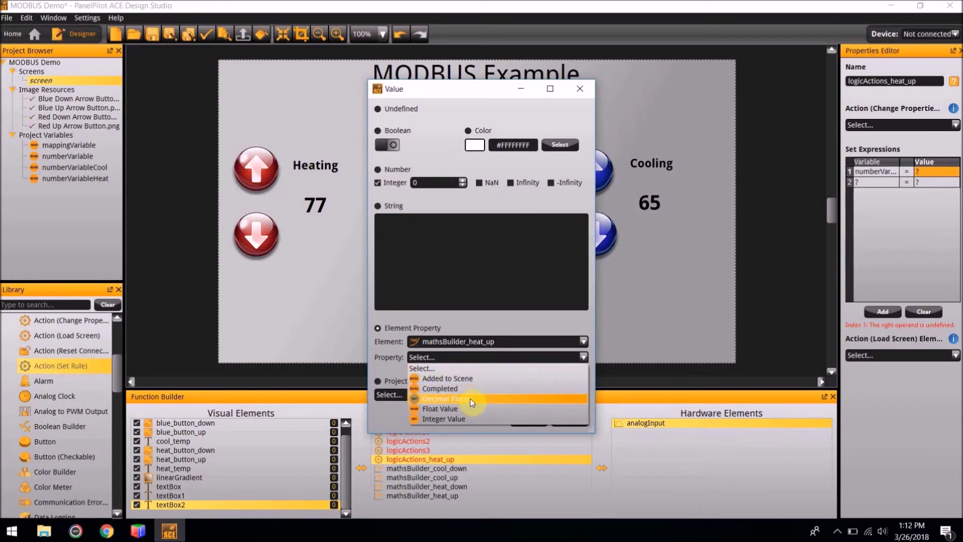
left_click(459, 418)
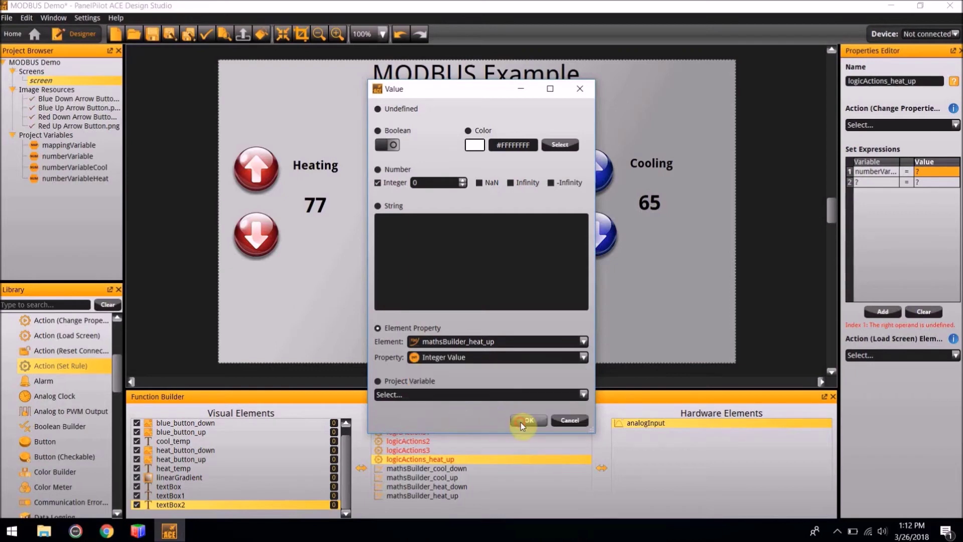
left_click(521, 423)
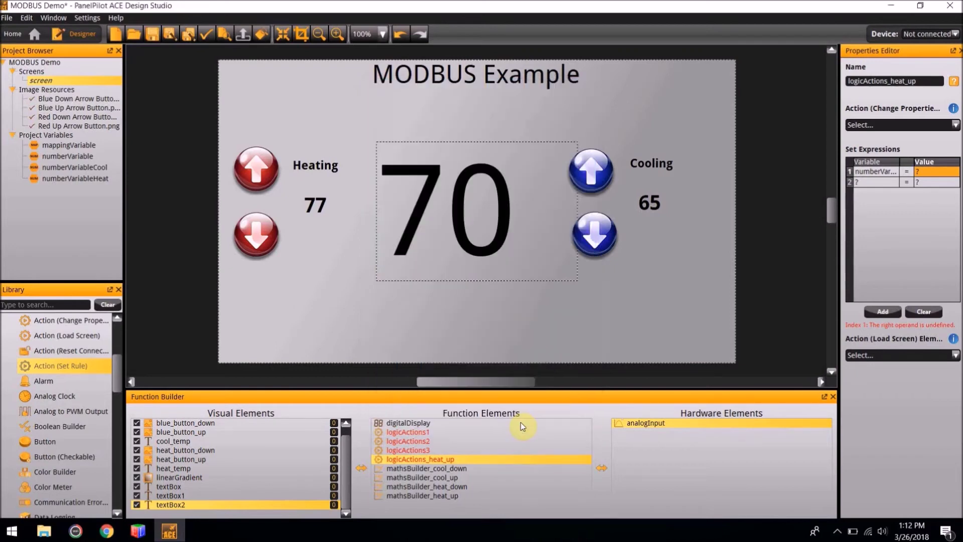
Step: Set expression row 2 to heat_temp.Text = numberVariableHeat
left_click(887, 182)
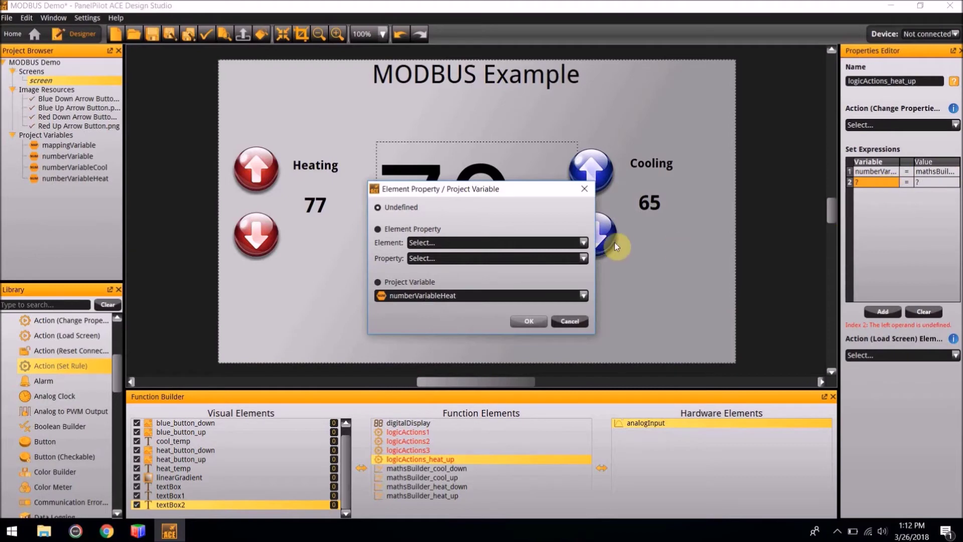
left_click(474, 242)
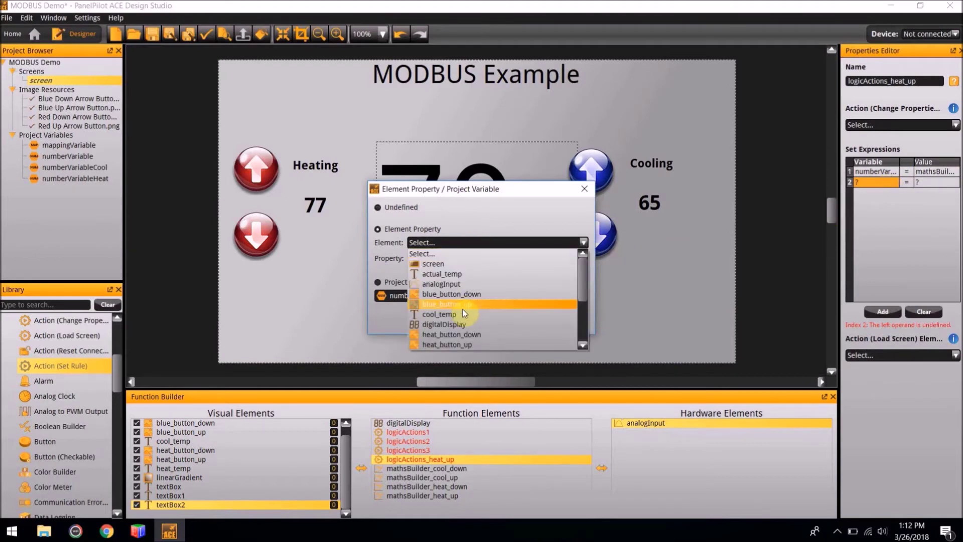
scroll(463, 309, "down", 2)
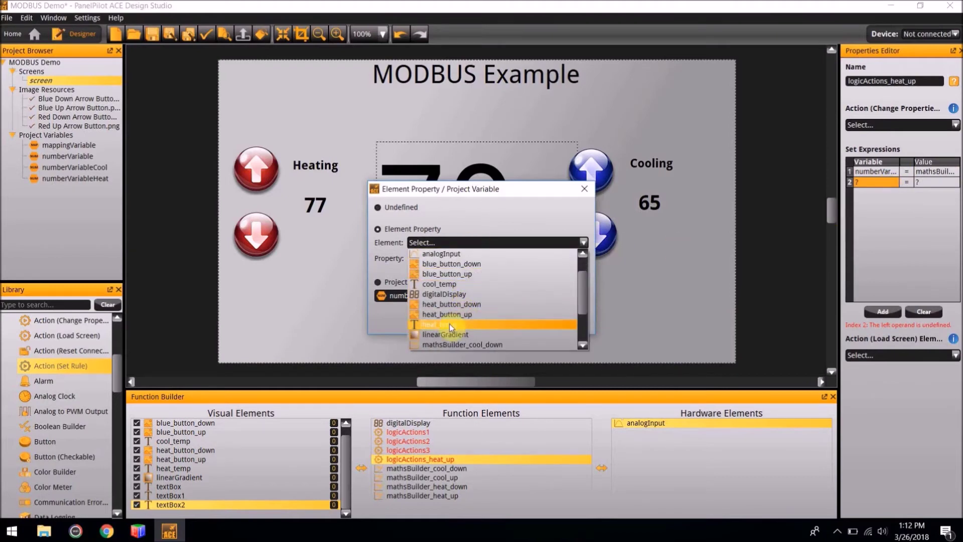
left_click(450, 323)
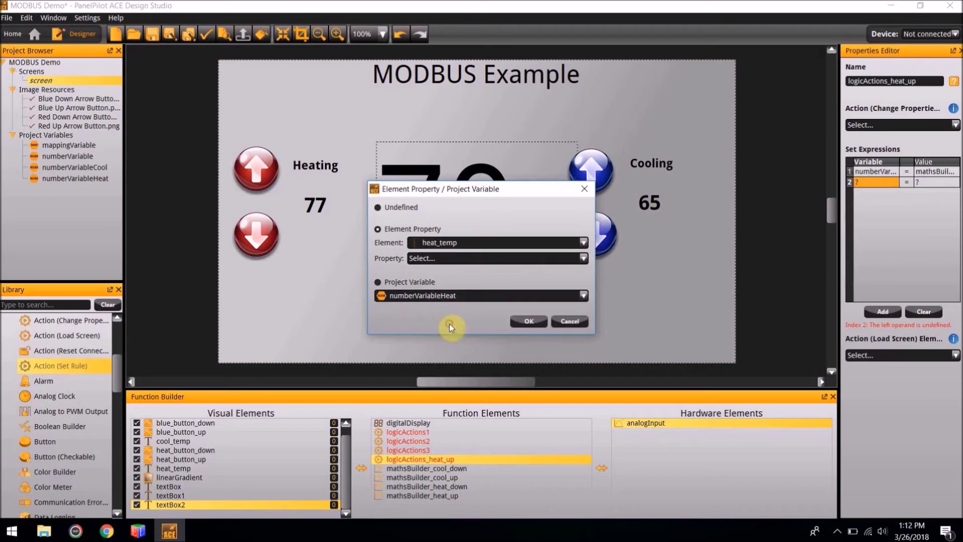
left_click(489, 258)
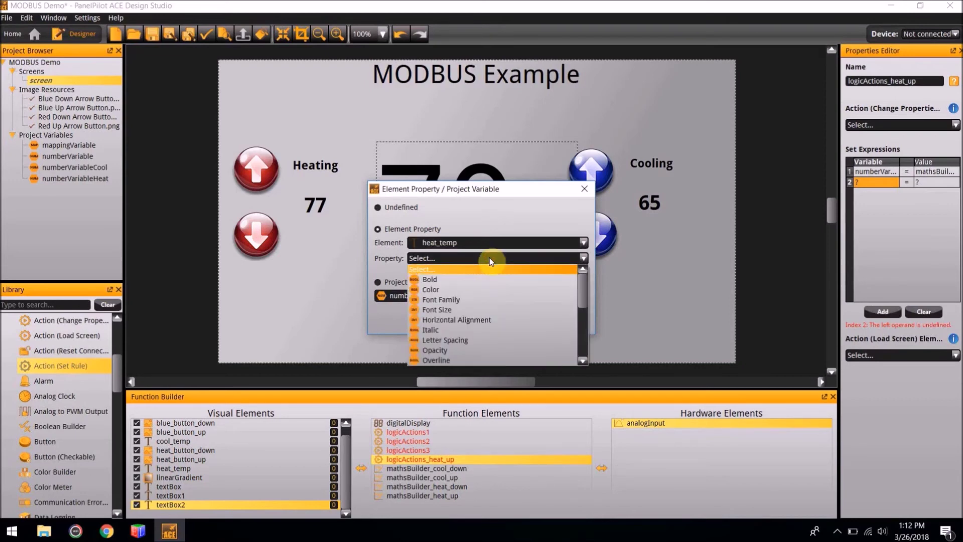
scroll(480, 340, "down", 3)
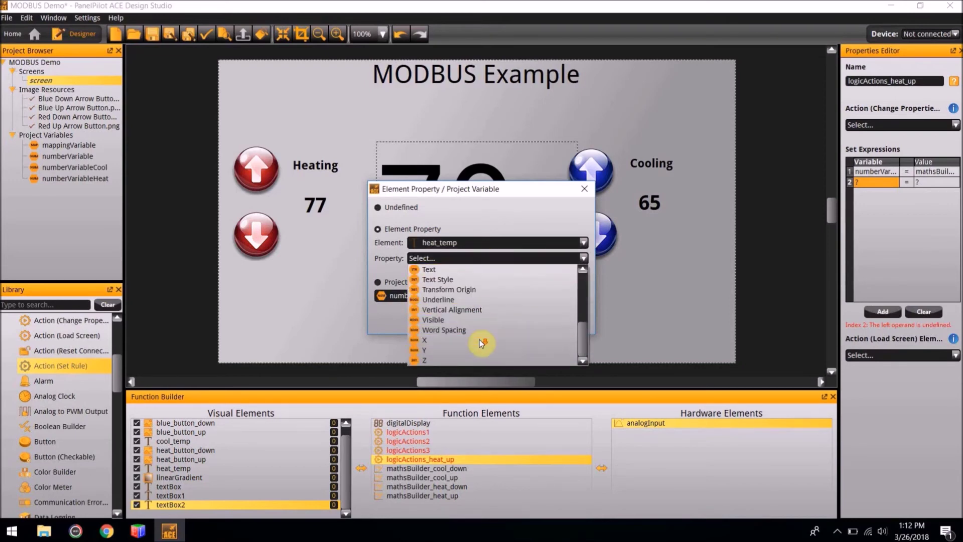
left_click(456, 269)
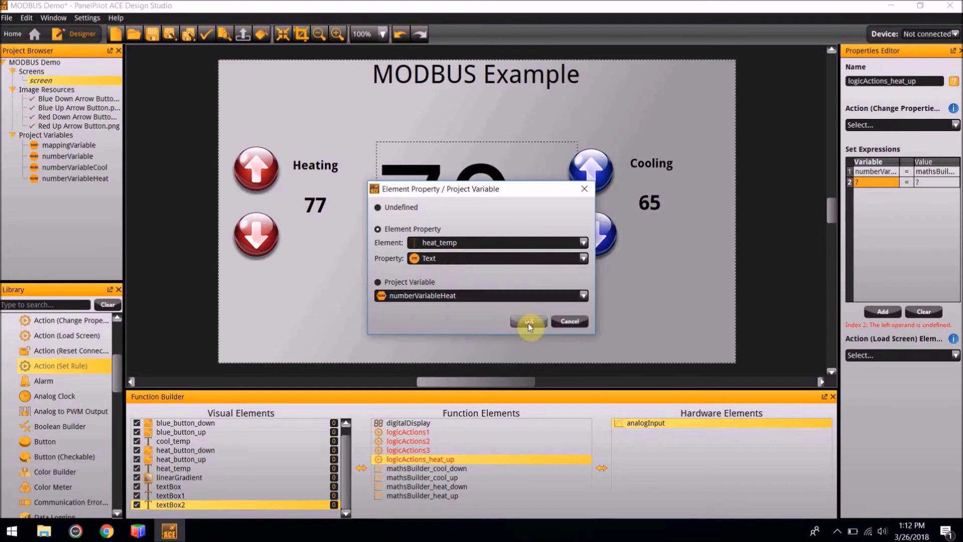
left_click(528, 322)
left_click(926, 181)
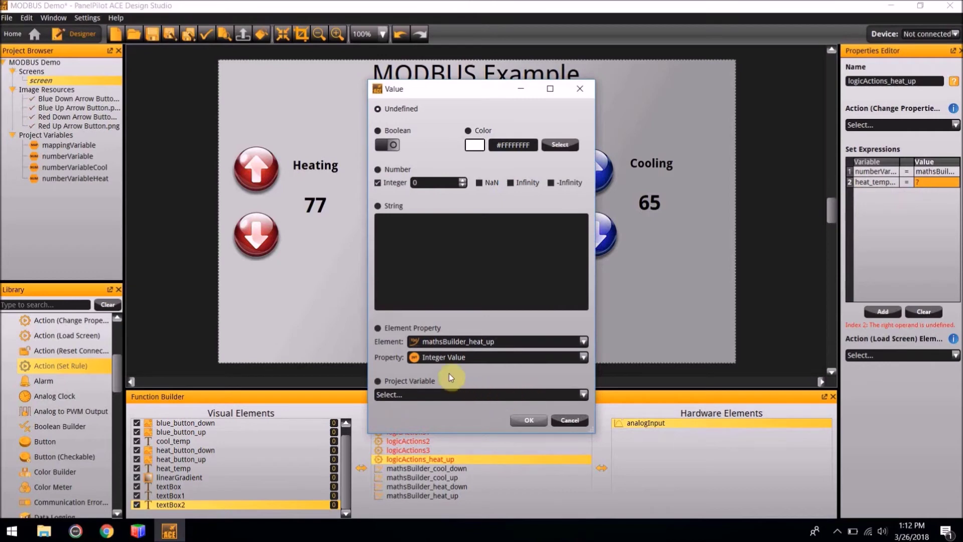
left_click(456, 394)
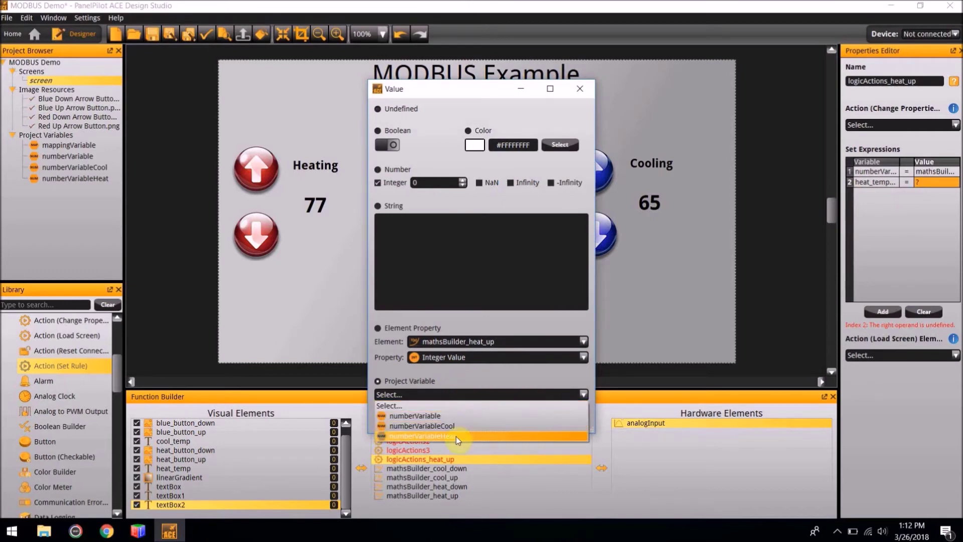
left_click(487, 436)
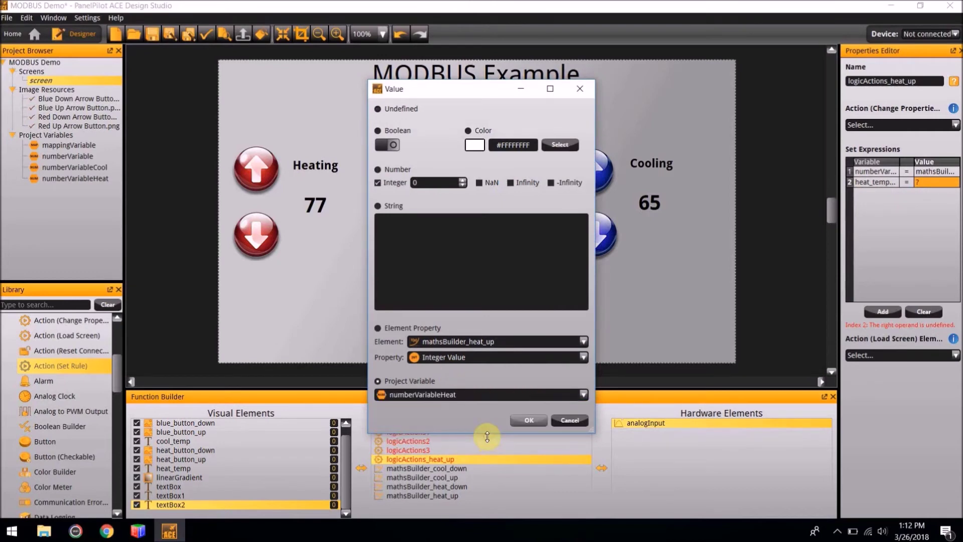
left_click(534, 422)
left_click(424, 448)
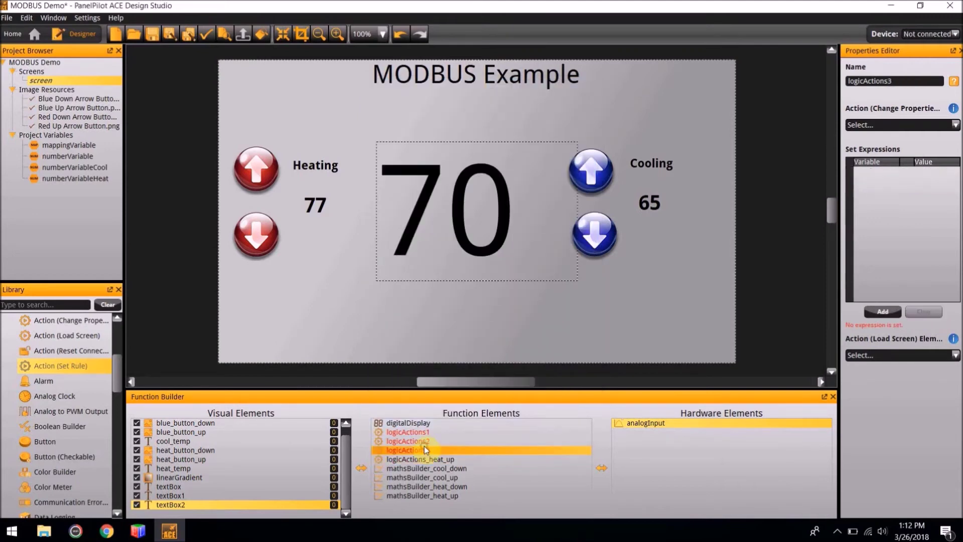
Step: Rename logicActions3 to logicActions_heat_down and add two expression rows
left_click(901, 83)
key("BackSpace")
type("_heat_down")
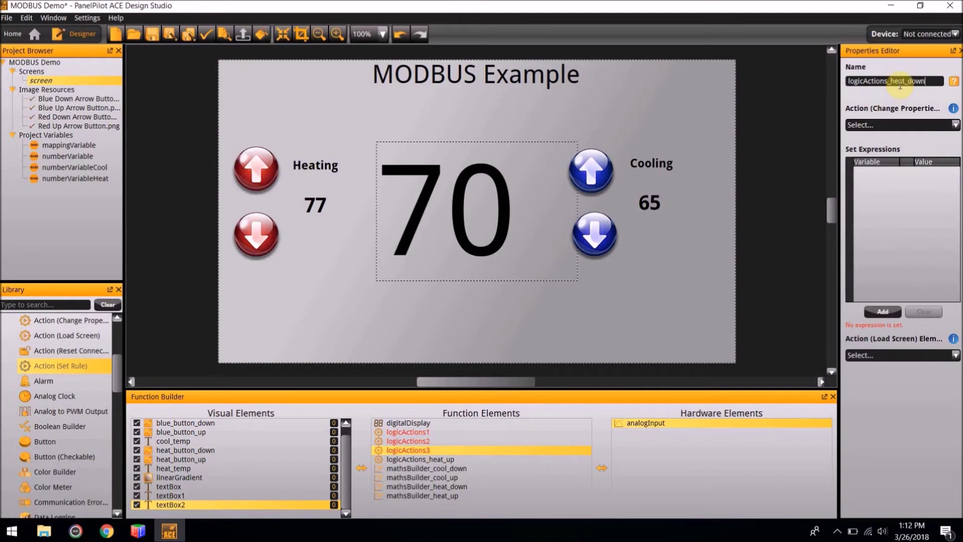
left_click(892, 312)
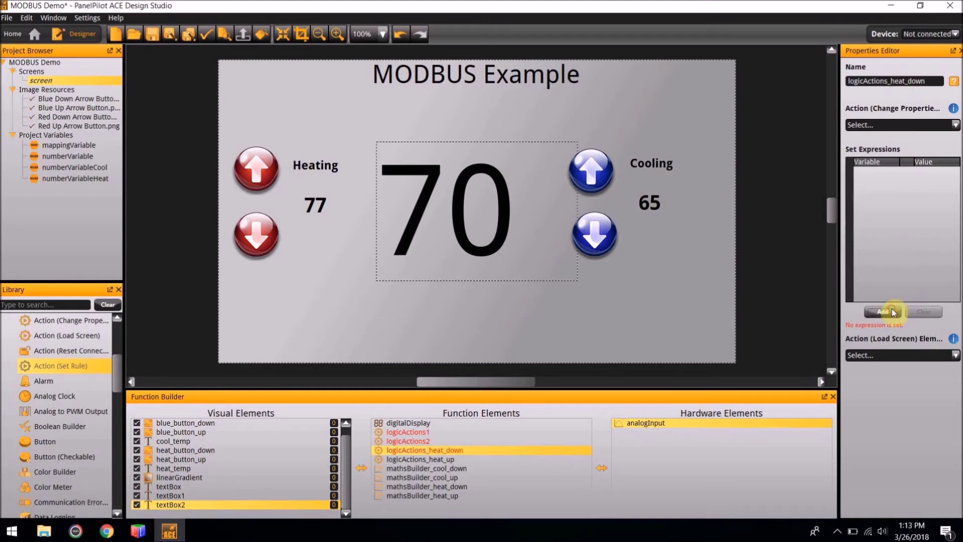
left_click(893, 311)
left_click(882, 172)
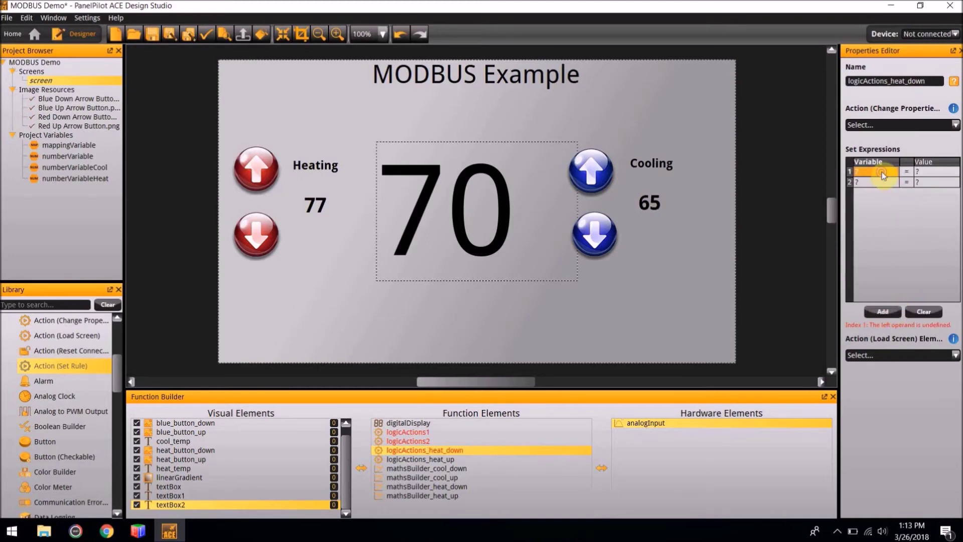
Step: Set expression row 1 to numberVariableHeat = mathsBuilder_heat_down.Integer Value
left_click(500, 296)
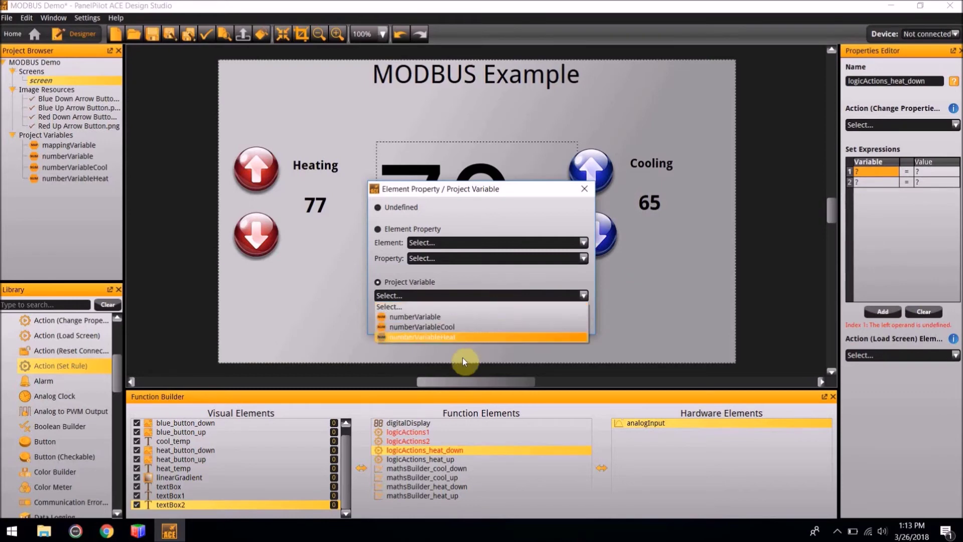
left_click(457, 337)
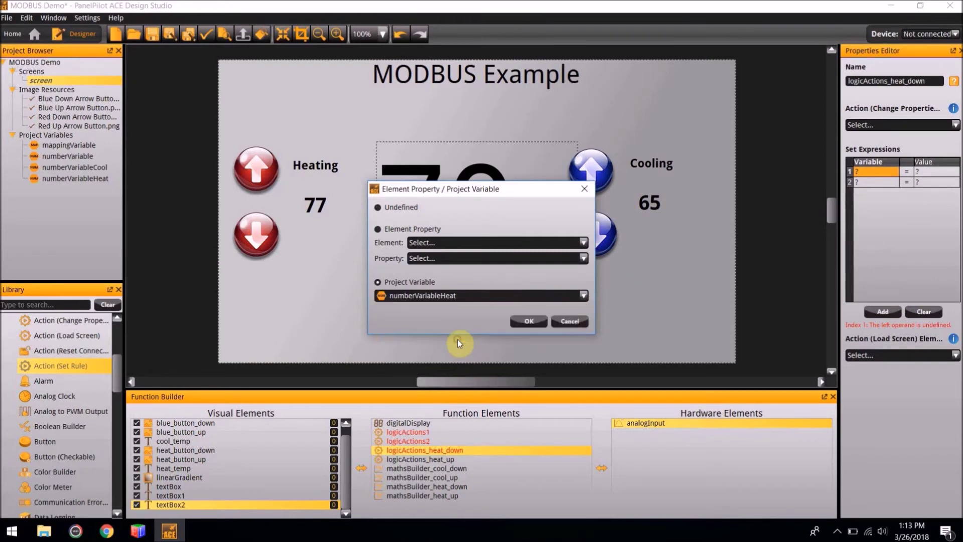
left_click(529, 321)
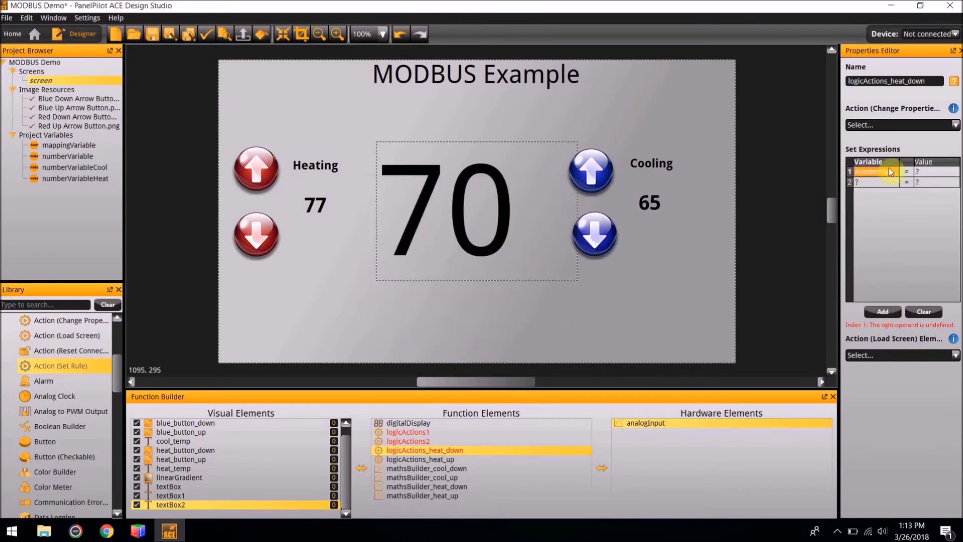
double_click(928, 171)
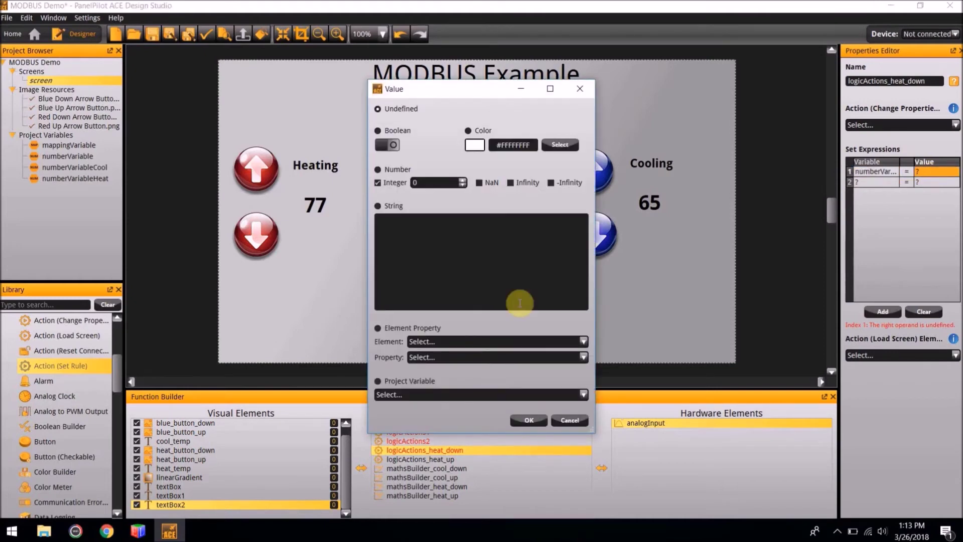
left_click(465, 342)
scroll(462, 394, "down", 3)
scroll(461, 394, "down", 3)
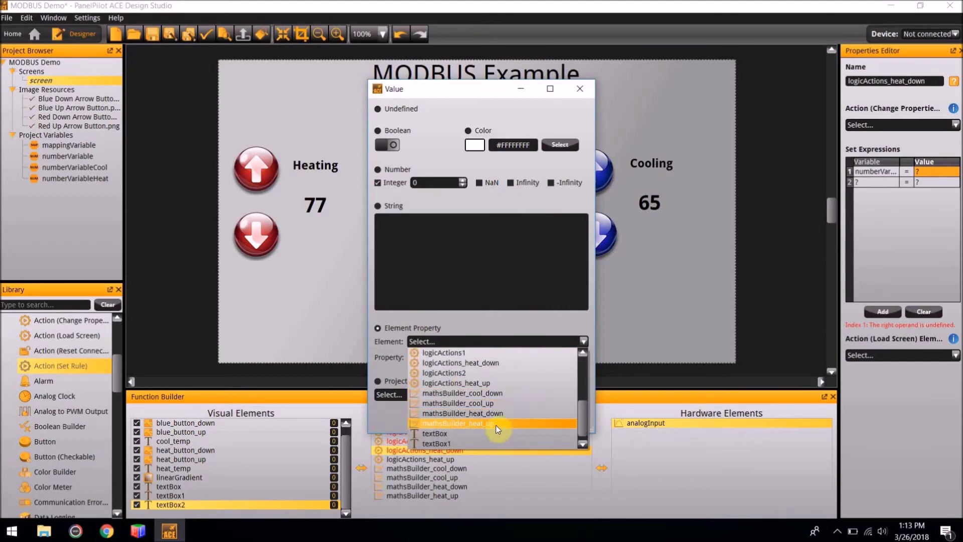
left_click(495, 415)
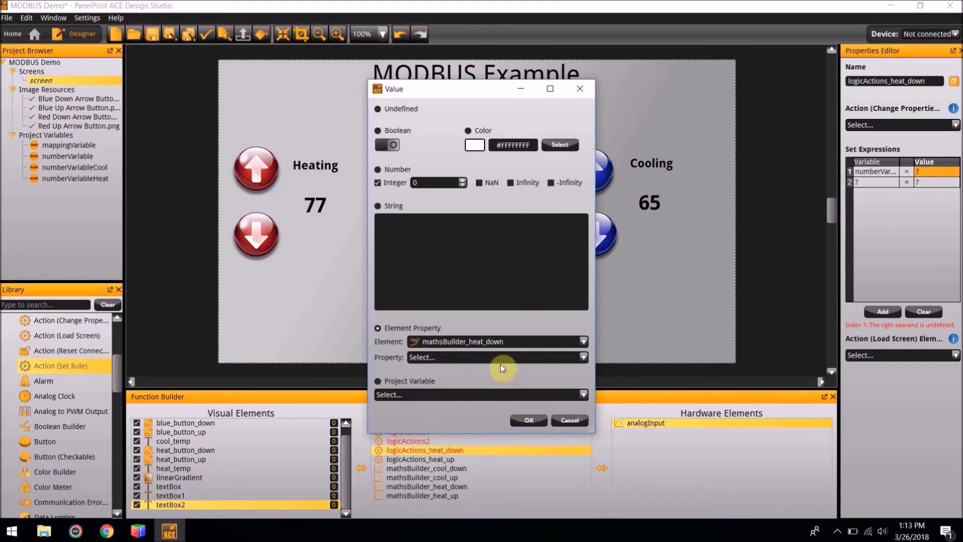
left_click(497, 356)
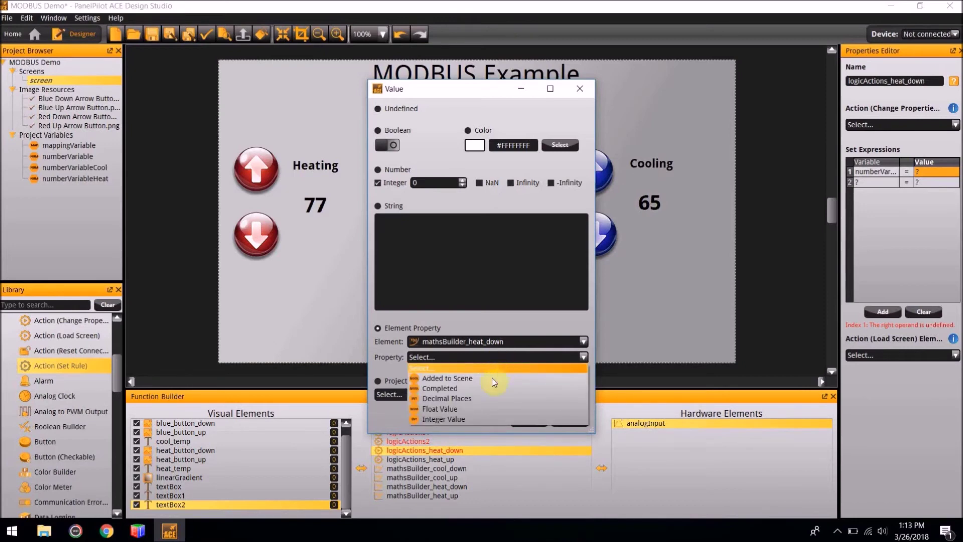
left_click(483, 419)
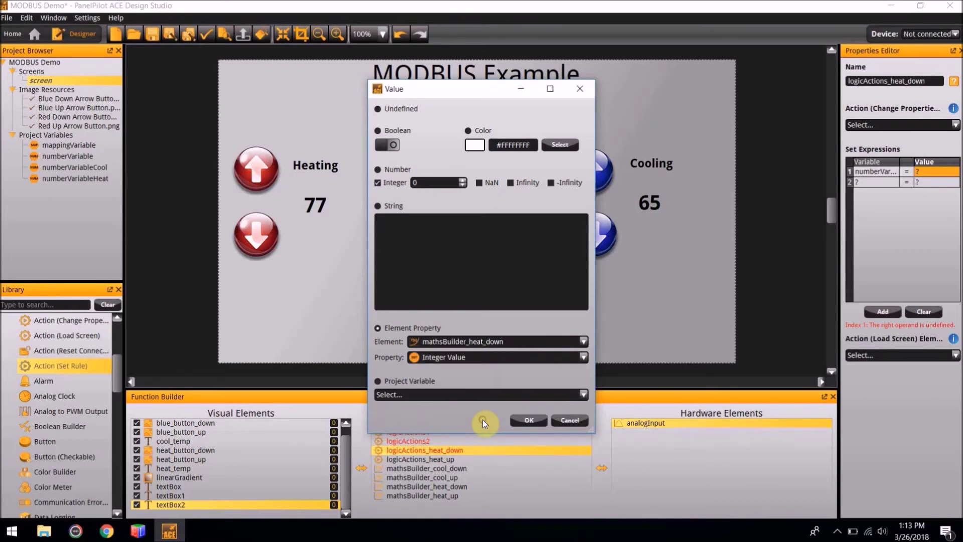
left_click(526, 423)
Step: Set expression row 2 to heat_temp.Text = numberVariableHeat
double_click(880, 183)
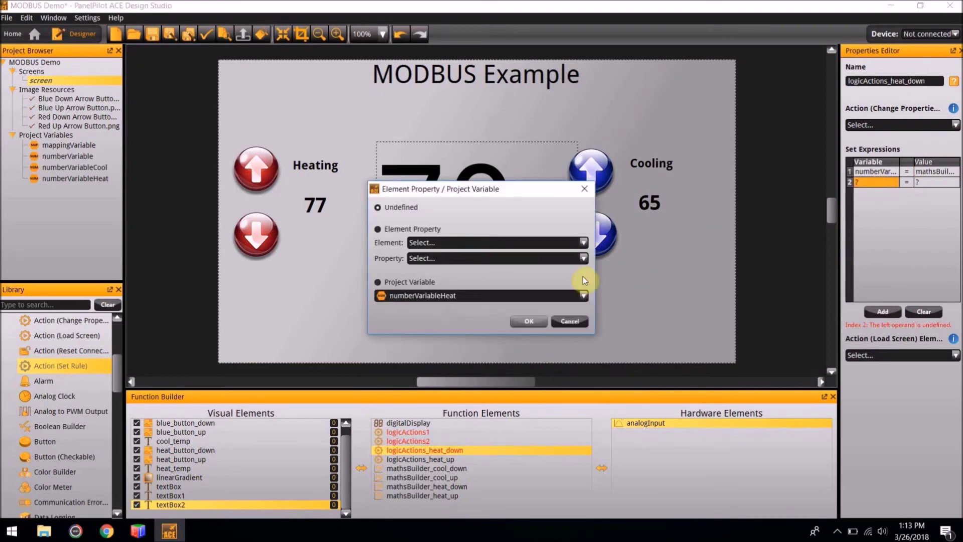
left_click(461, 243)
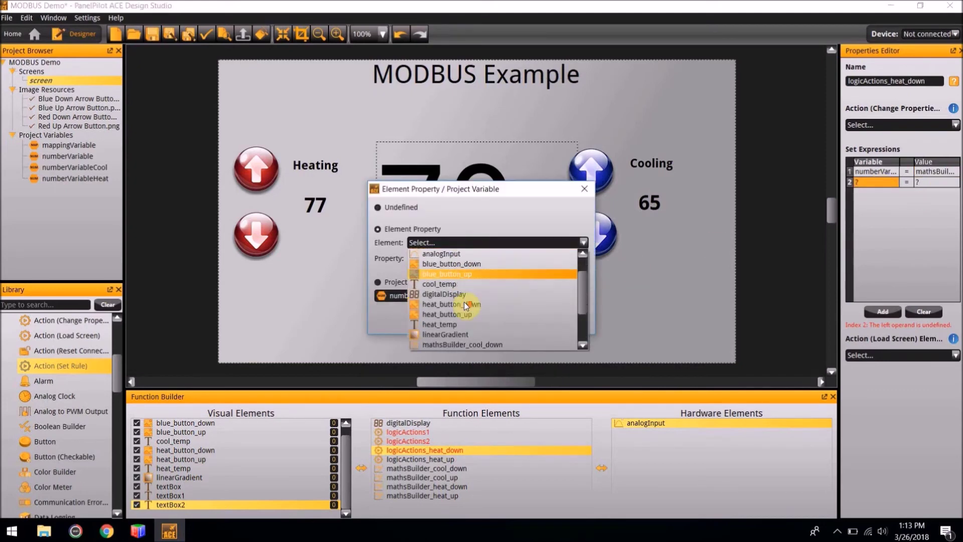
left_click(444, 324)
left_click(460, 260)
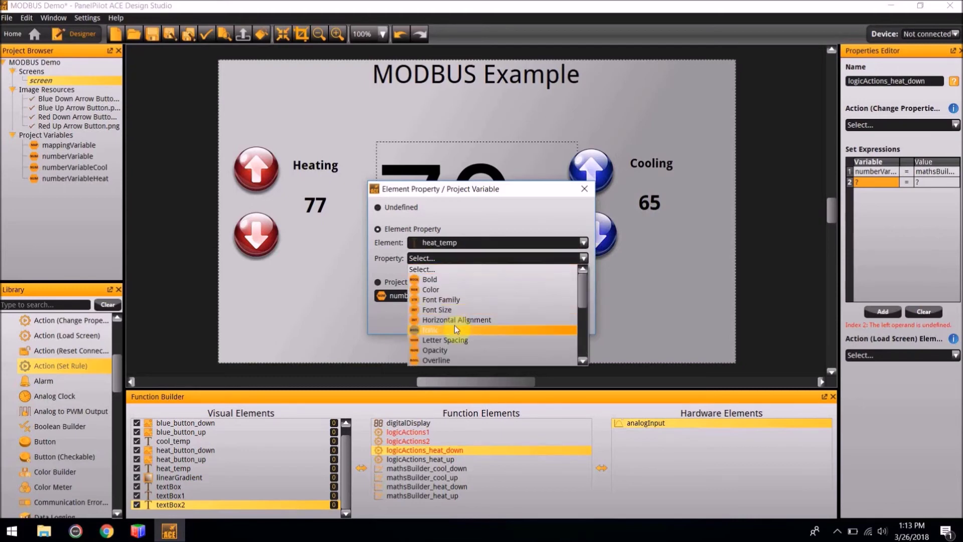
scroll(454, 325, "down", 5)
left_click(452, 271)
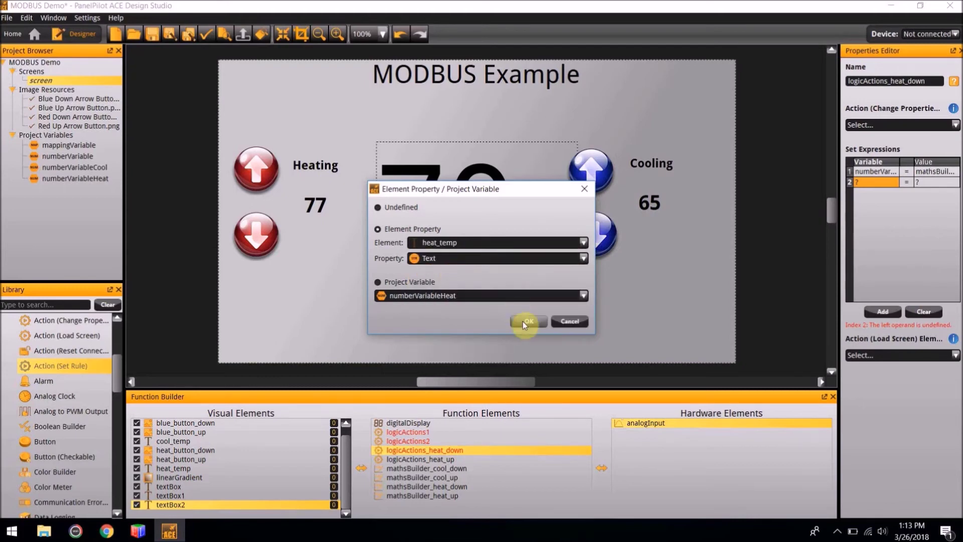
left_click(523, 324)
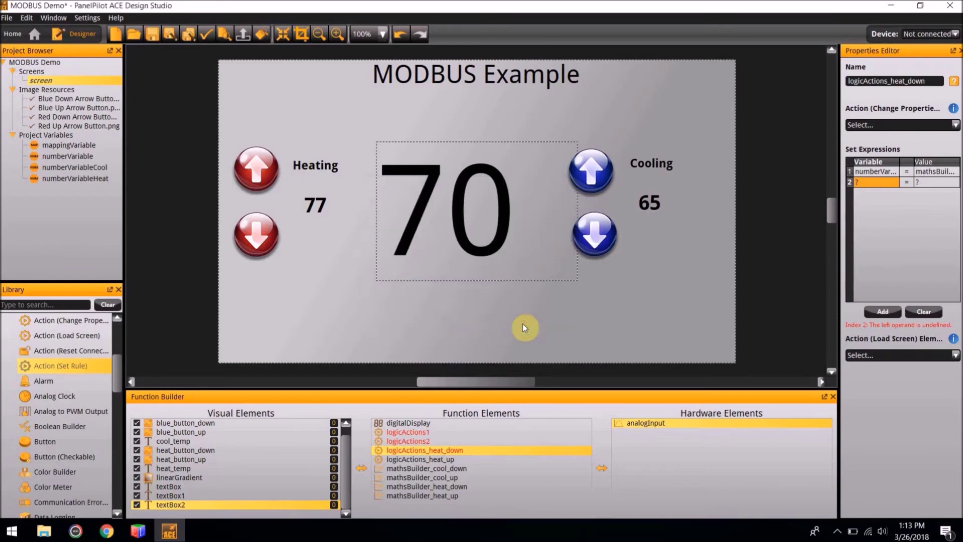
left_click(941, 185)
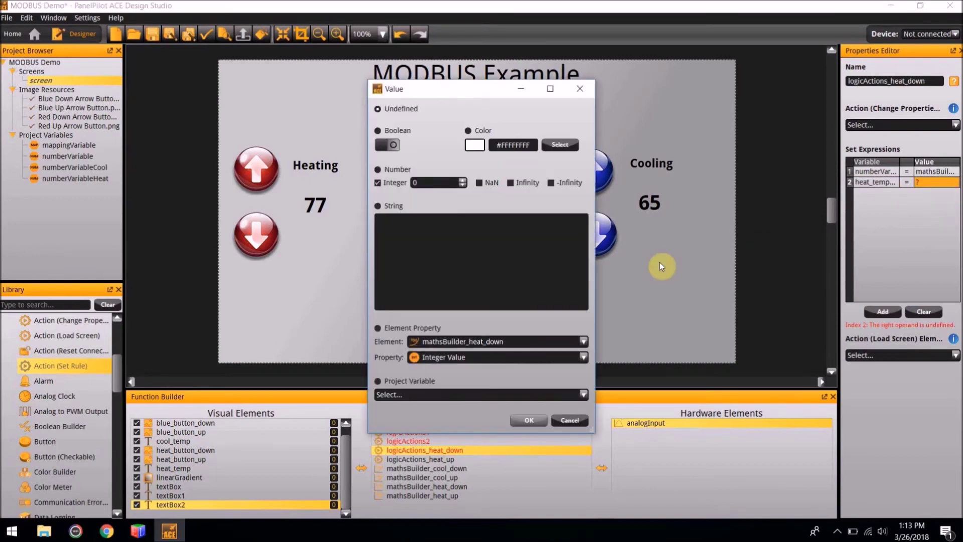
left_click(454, 394)
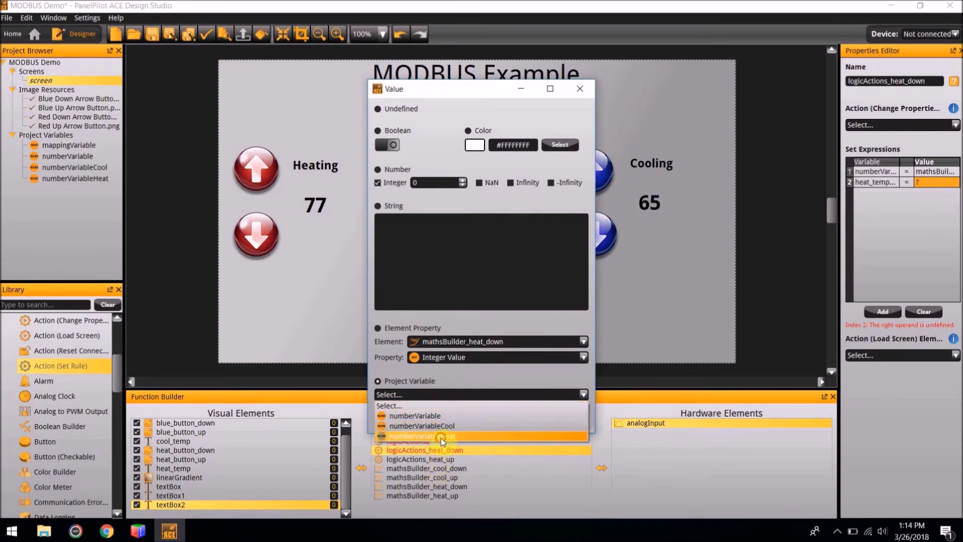
left_click(441, 438)
left_click(526, 421)
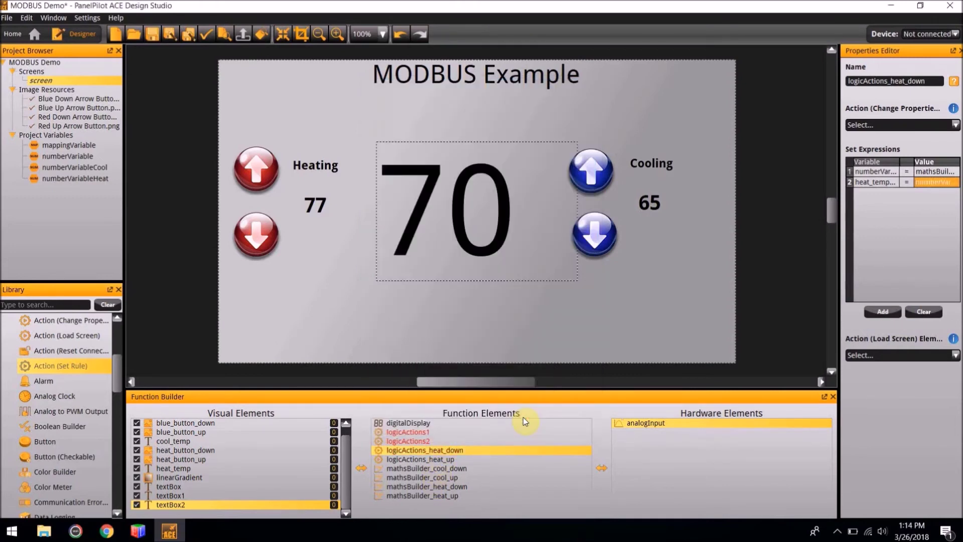
Step: Rename the logicActions2 rule to logicActions_cool_up
left_click(420, 440)
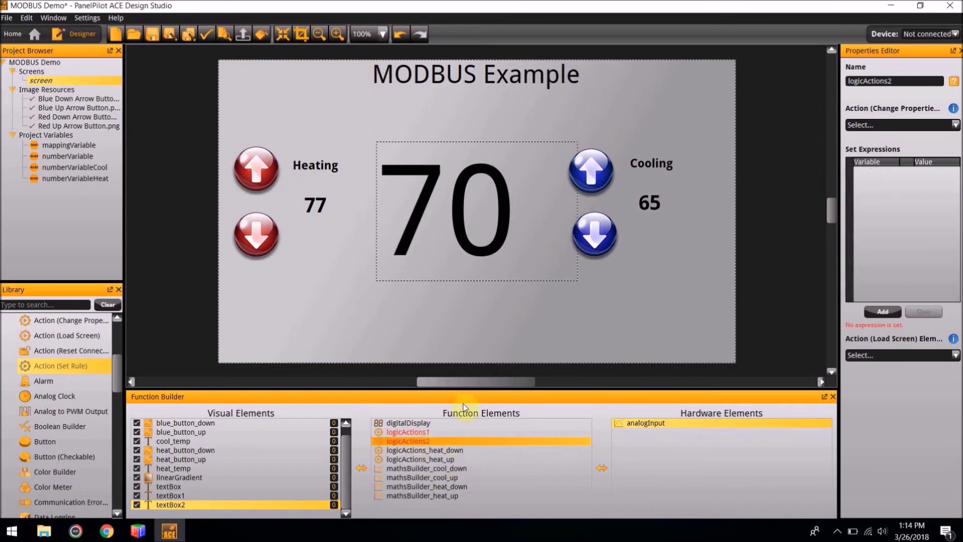
left_click(901, 80)
key("BackSpace")
type("cool_up")
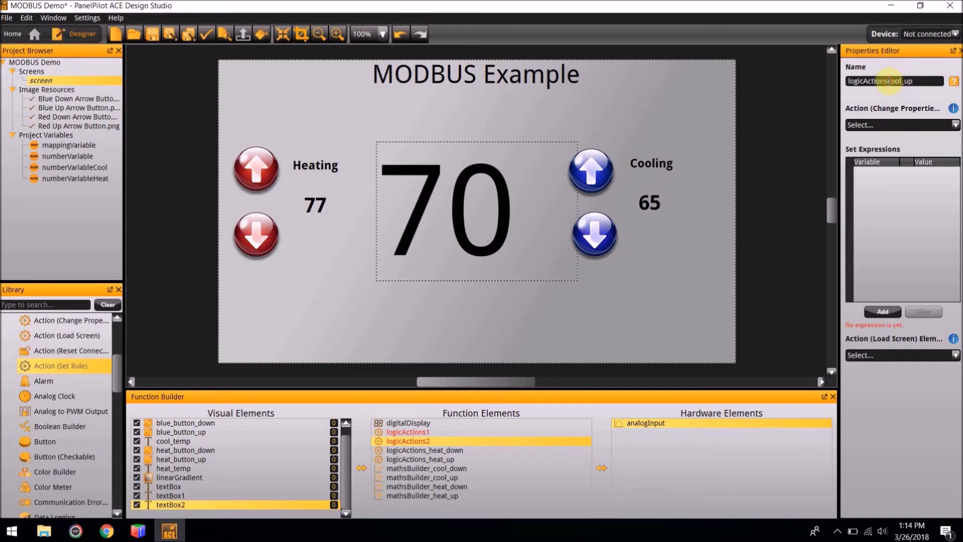
left_click(889, 81)
type("_")
Step: Add two expression rows and set the first row's variable to numberVariableCool
left_click(879, 313)
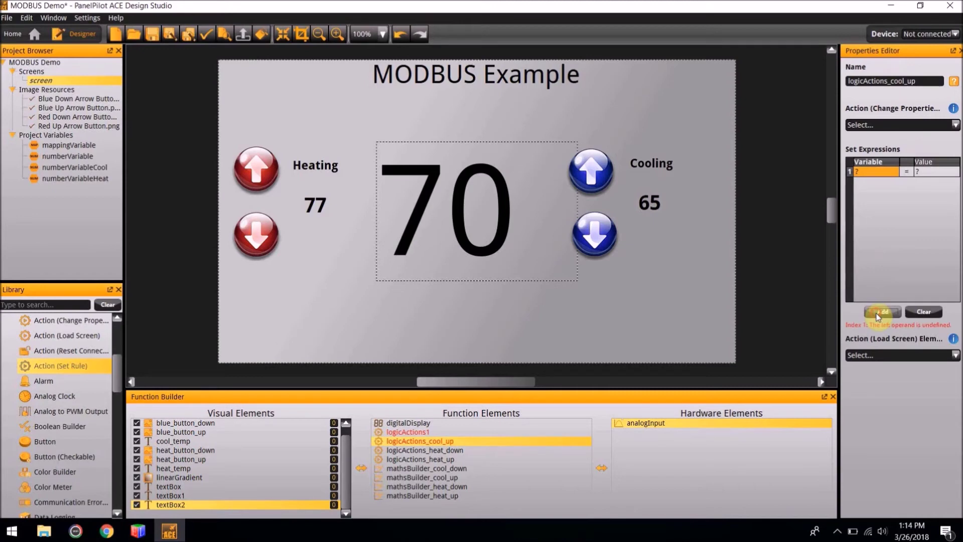
left_click(879, 313)
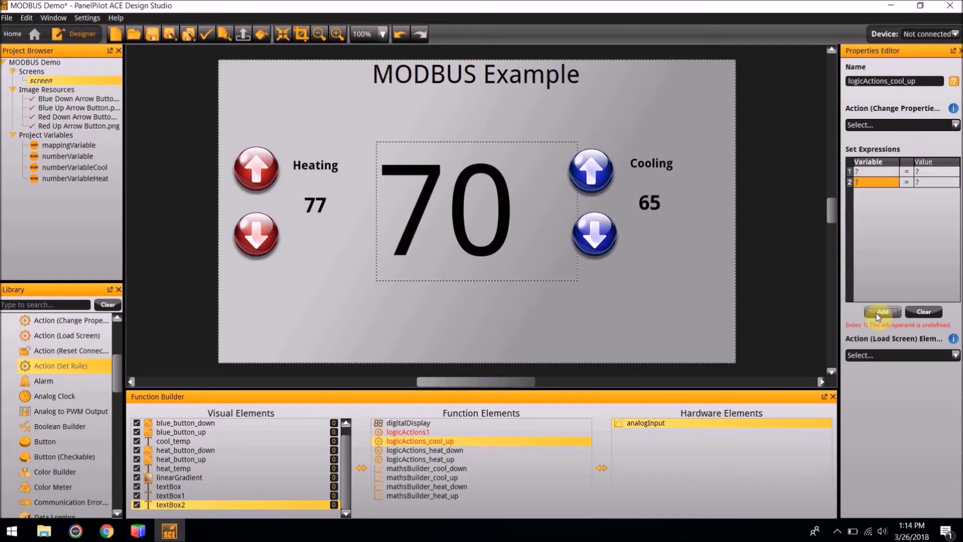
left_click(867, 175)
left_click(867, 175)
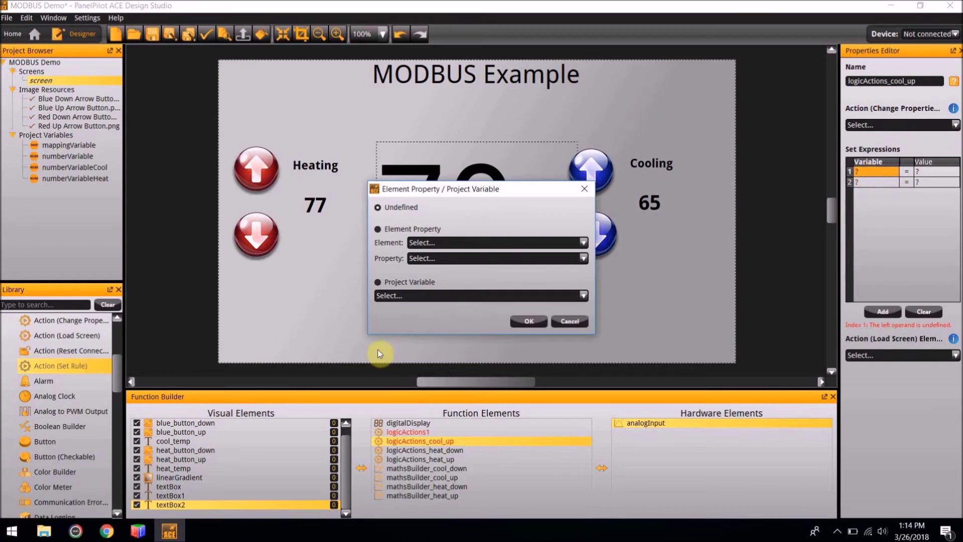
left_click(417, 303)
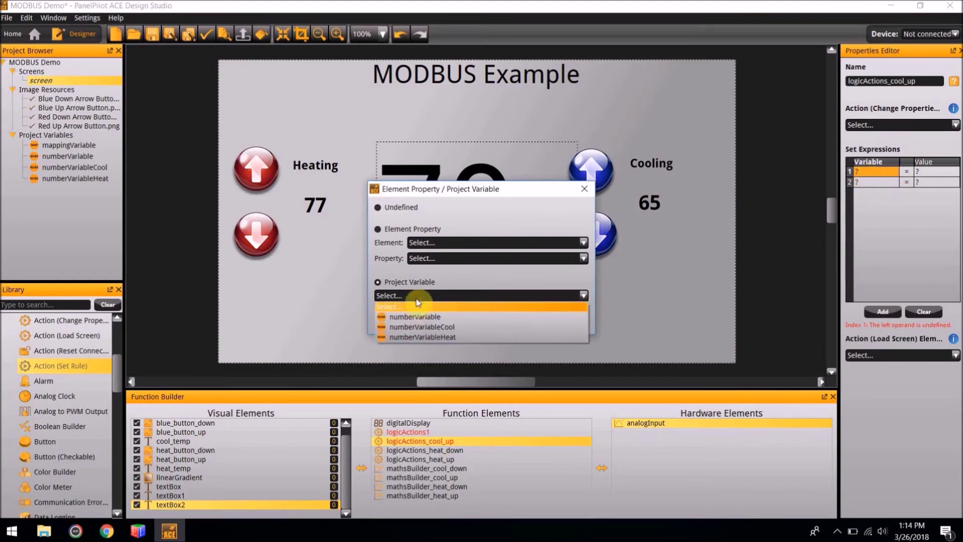
left_click(430, 327)
left_click(531, 320)
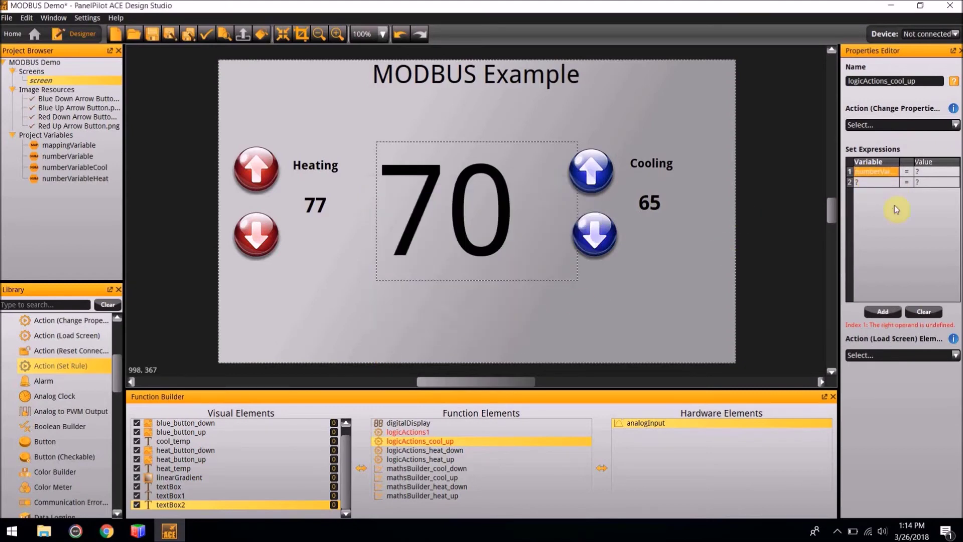
Step: Set the first row's value to mathsBuilder_cool_up's Integer Value
left_click(926, 168)
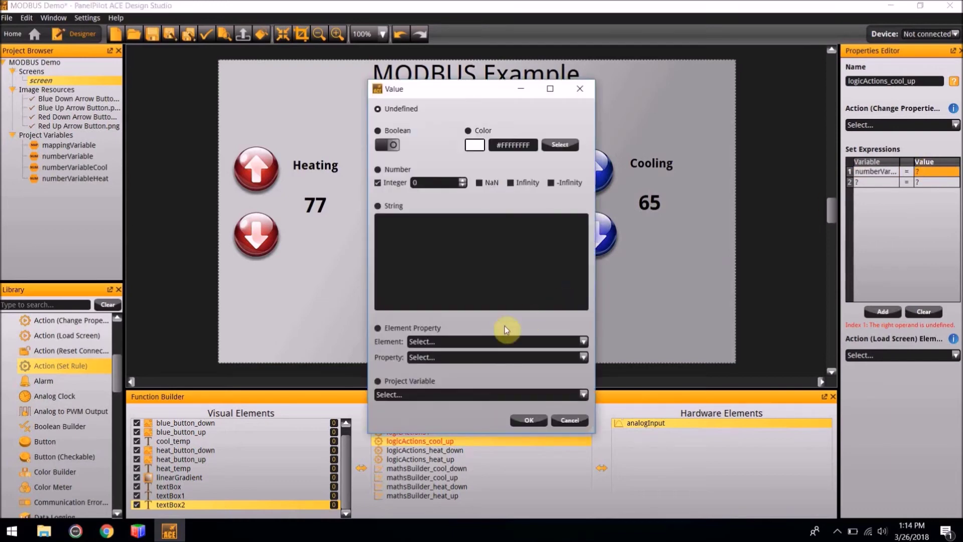
left_click(478, 341)
scroll(471, 389, "down", 3)
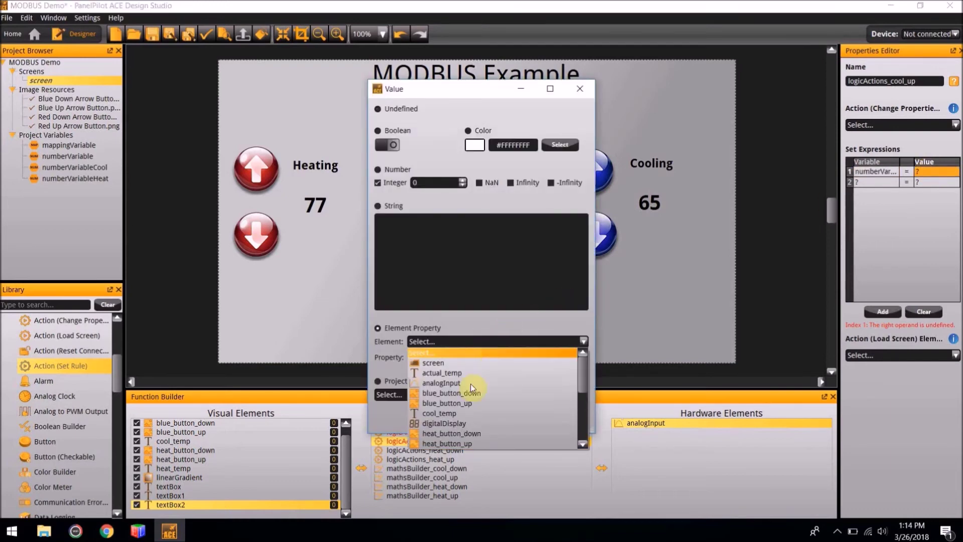
scroll(470, 415, "down", 2)
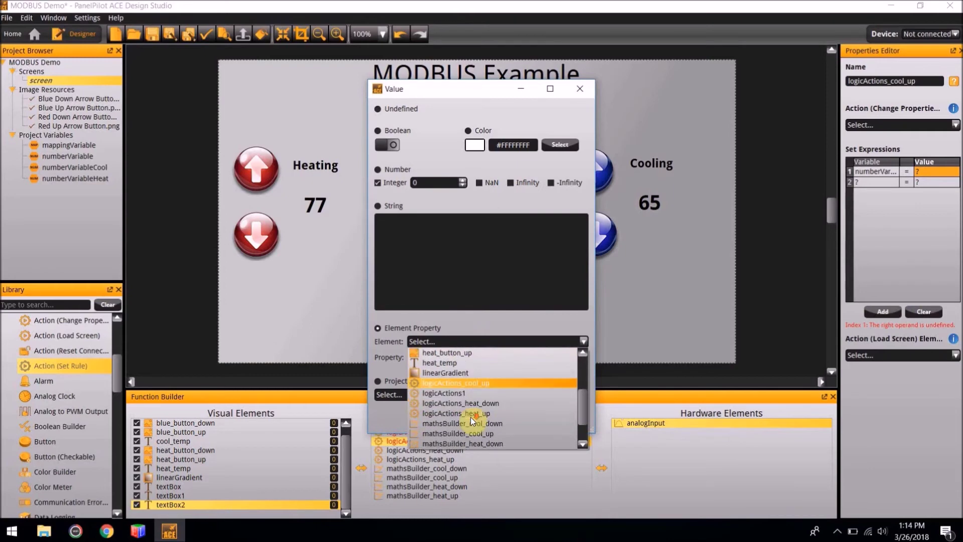
left_click(482, 413)
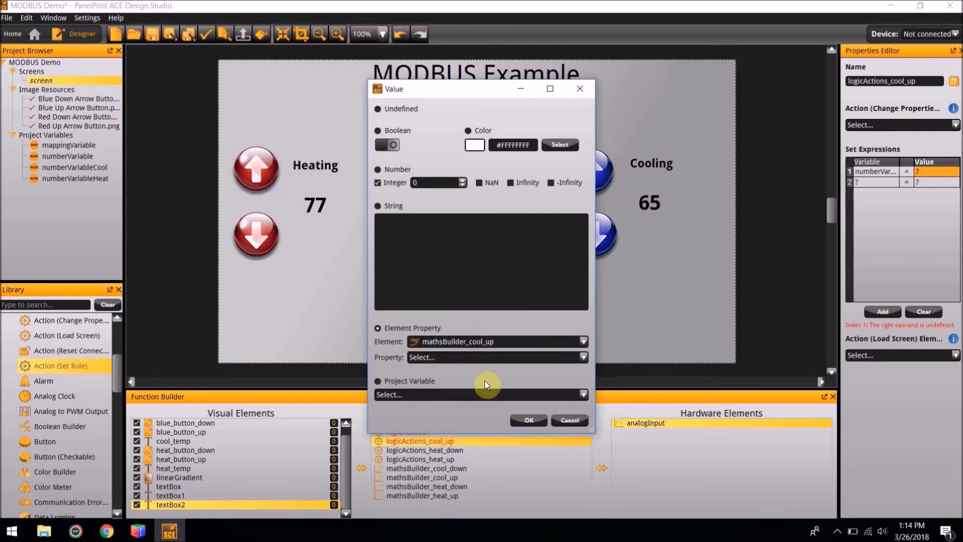
left_click(477, 358)
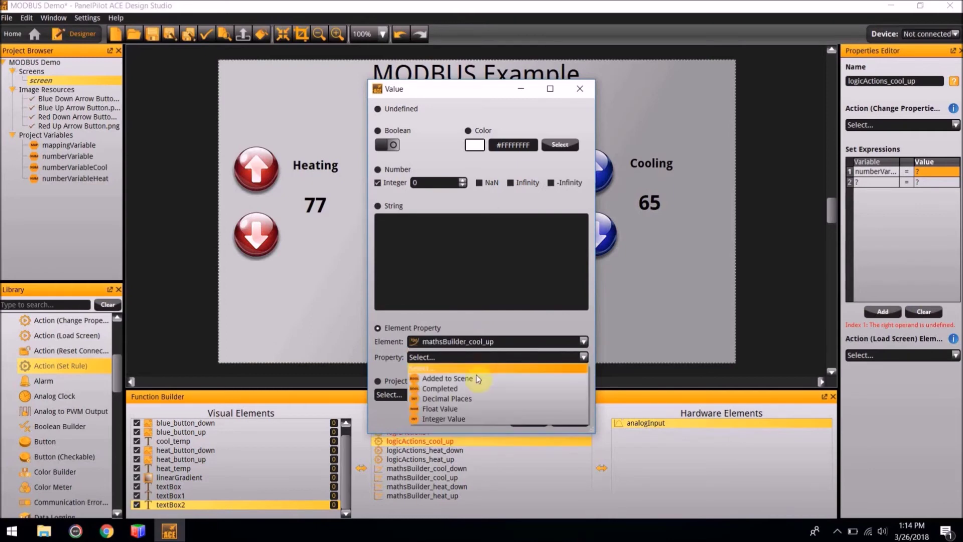
left_click(468, 419)
left_click(526, 419)
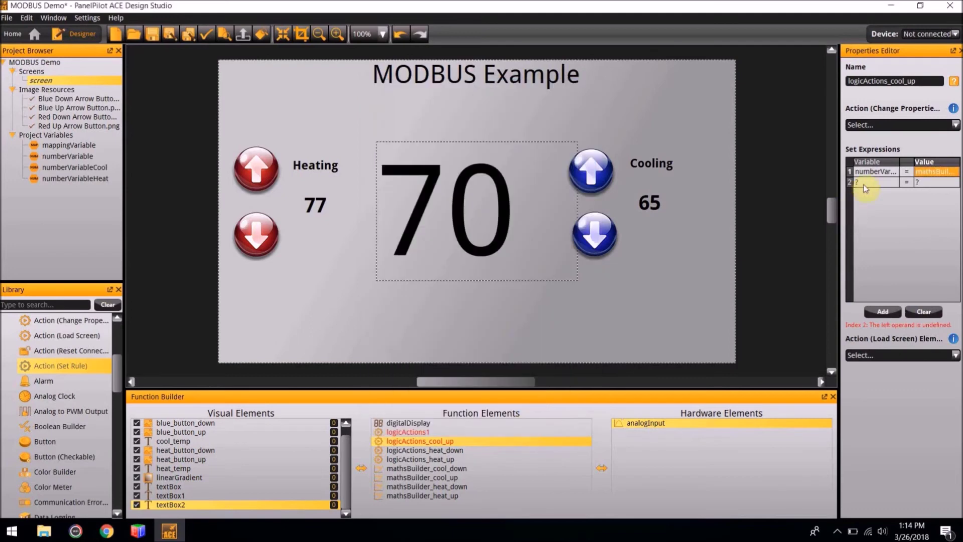
Step: Set the second row's target to the cool_temp display's Text property
left_click(868, 181)
left_click(867, 181)
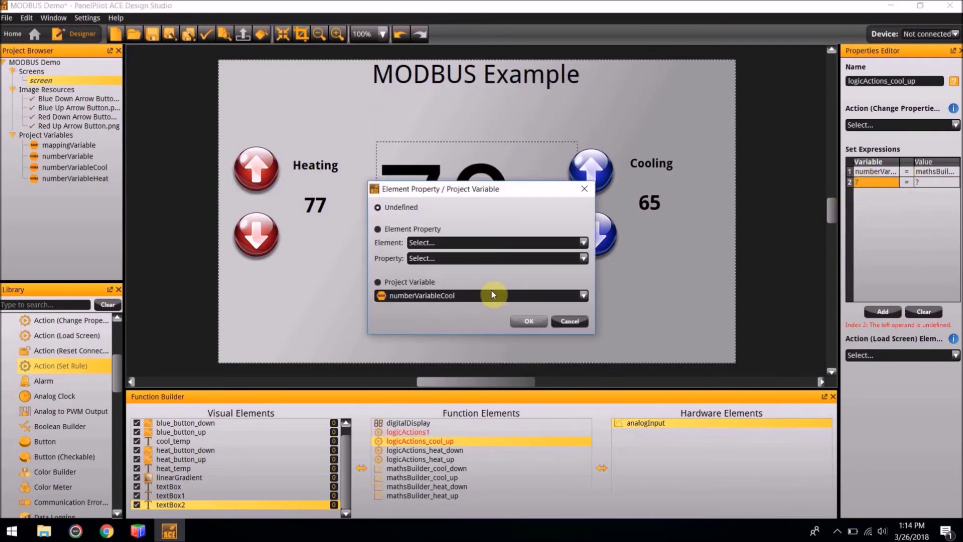
left_click(481, 243)
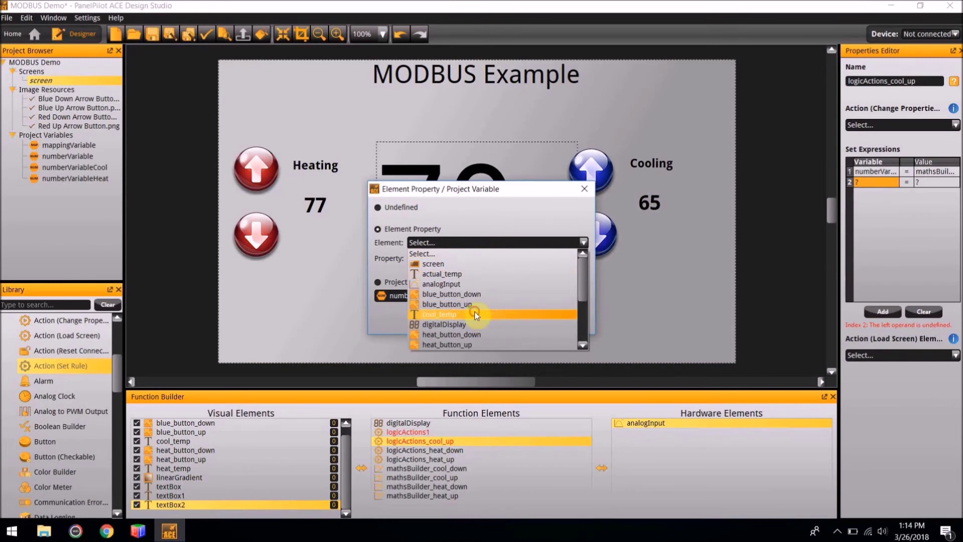
left_click(474, 312)
left_click(484, 255)
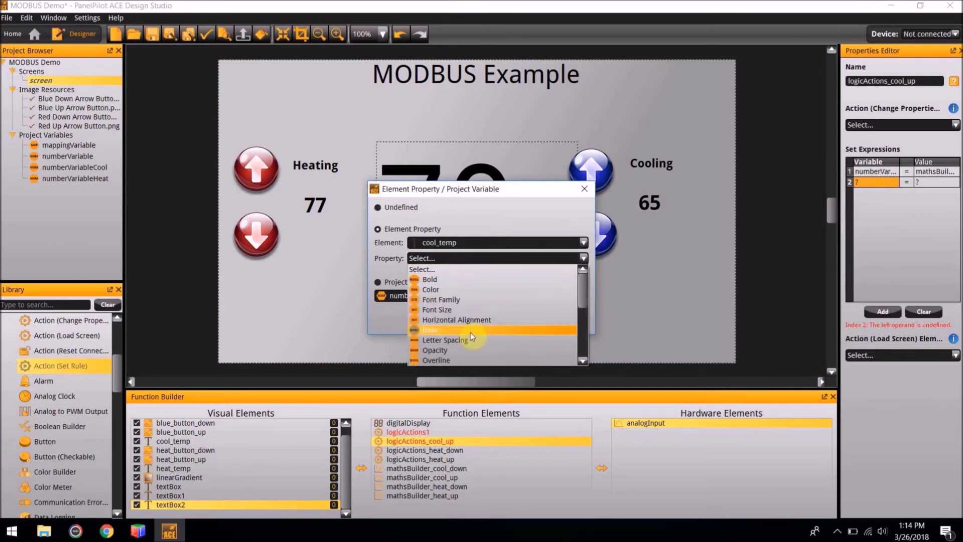
scroll(470, 332, "down", 4)
scroll(471, 269, "up", 1)
left_click(471, 270)
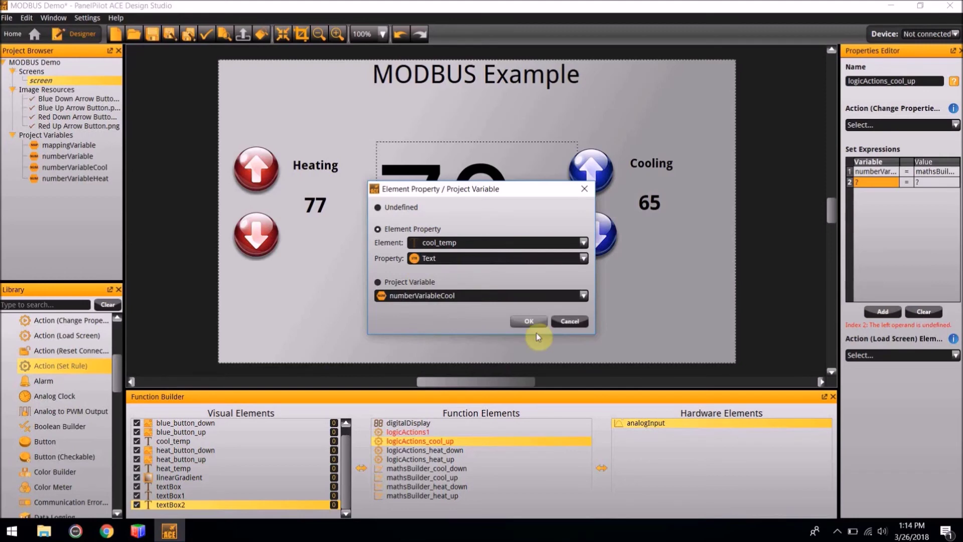
left_click(529, 322)
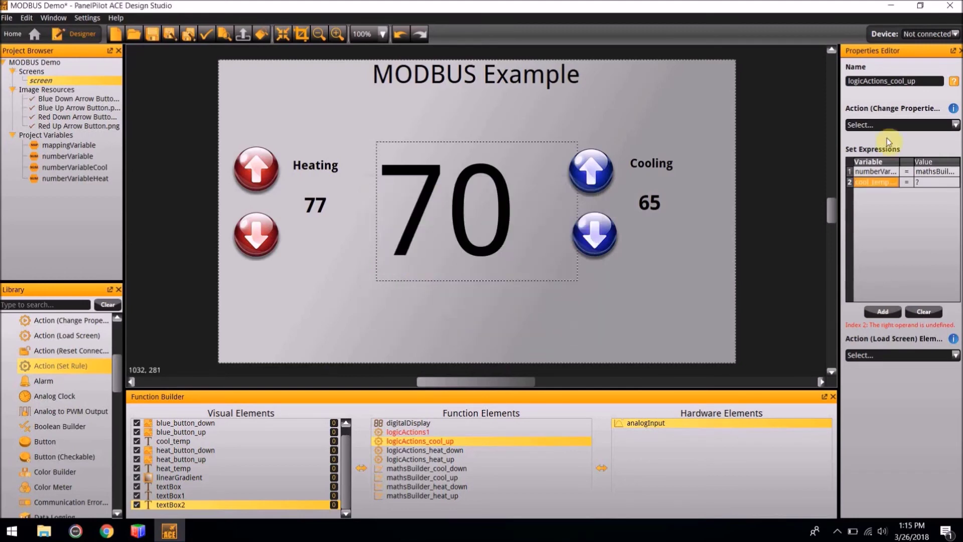
Step: Set the second row's value to numberVariableCool
double_click(934, 182)
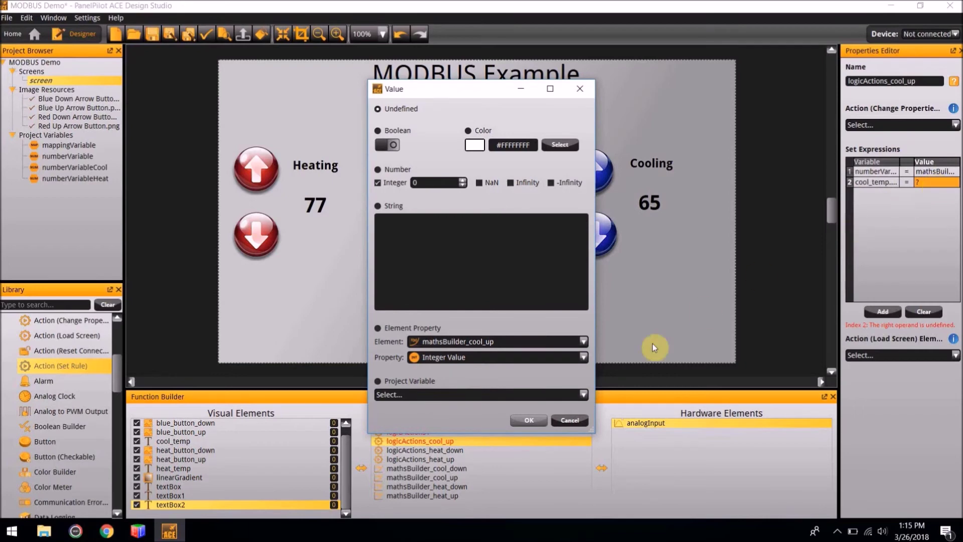
left_click(456, 395)
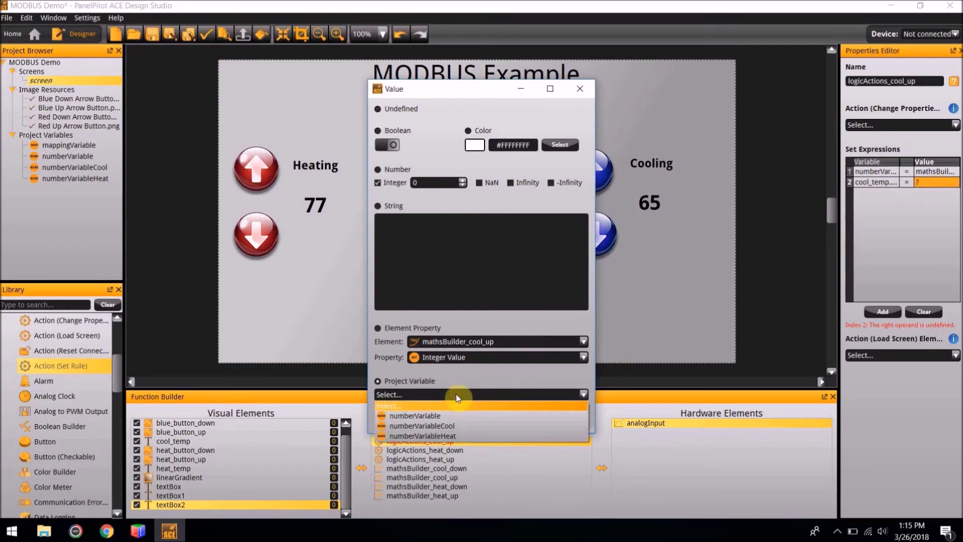
left_click(456, 425)
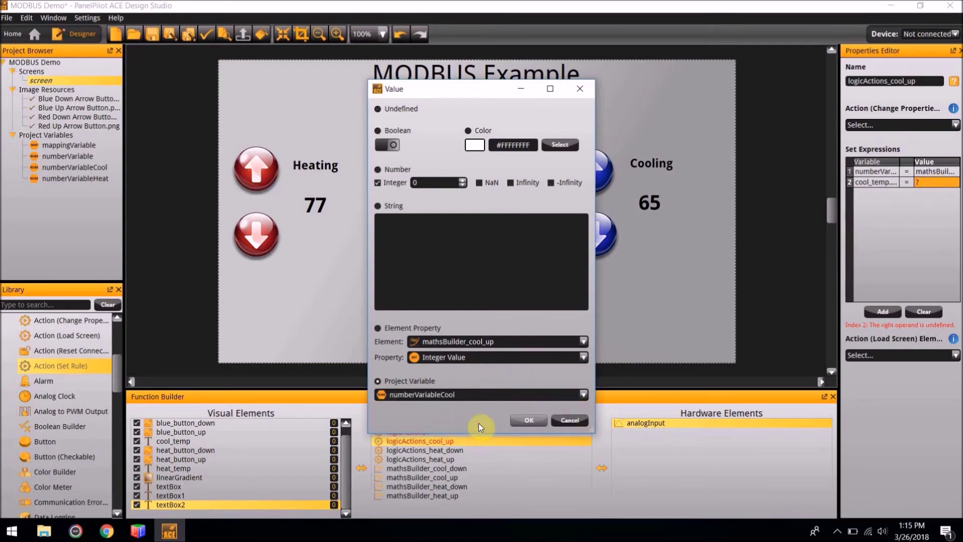
left_click(526, 421)
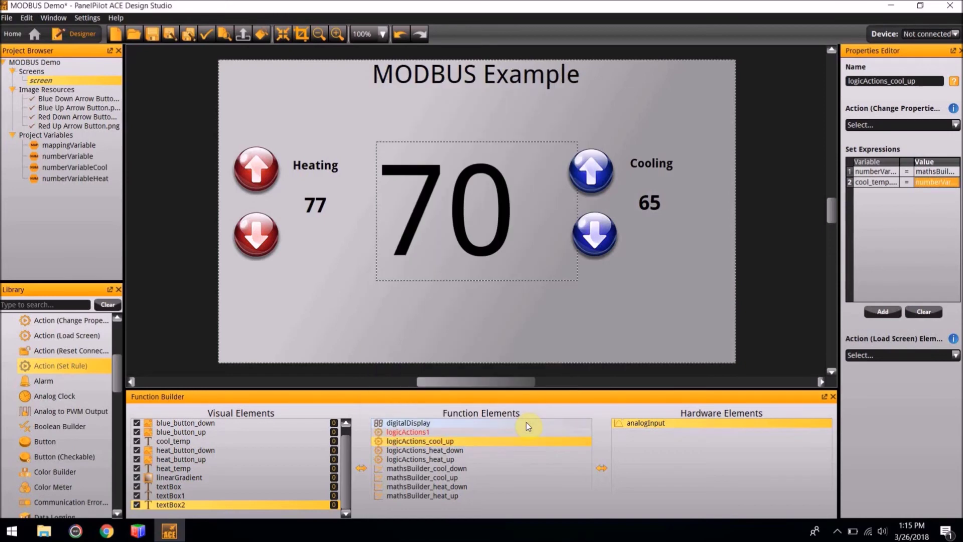
left_click(485, 431)
Step: Rename logicActions1 to logicActions_cool_down and add two expression rows
left_click(899, 81)
key("BackSpace")
type("_cool_down")
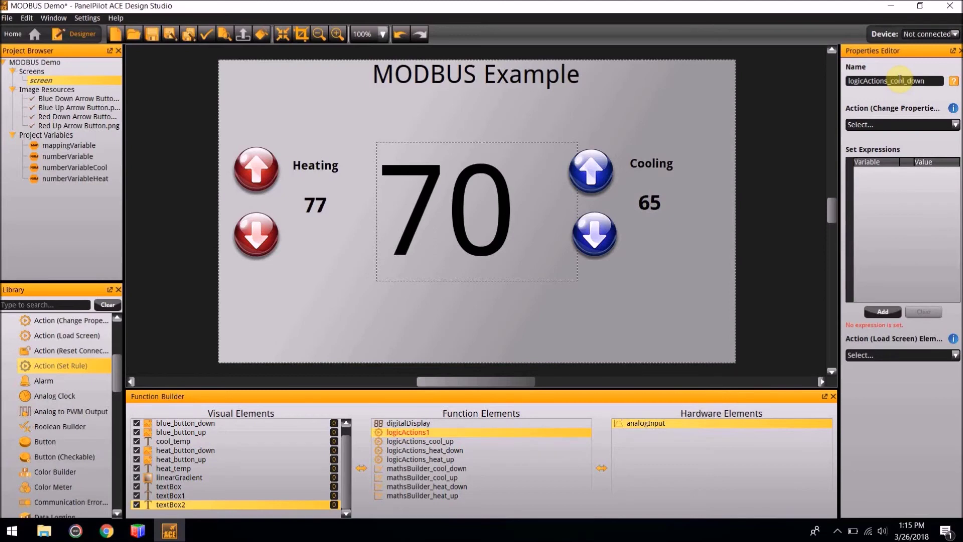
left_click(880, 313)
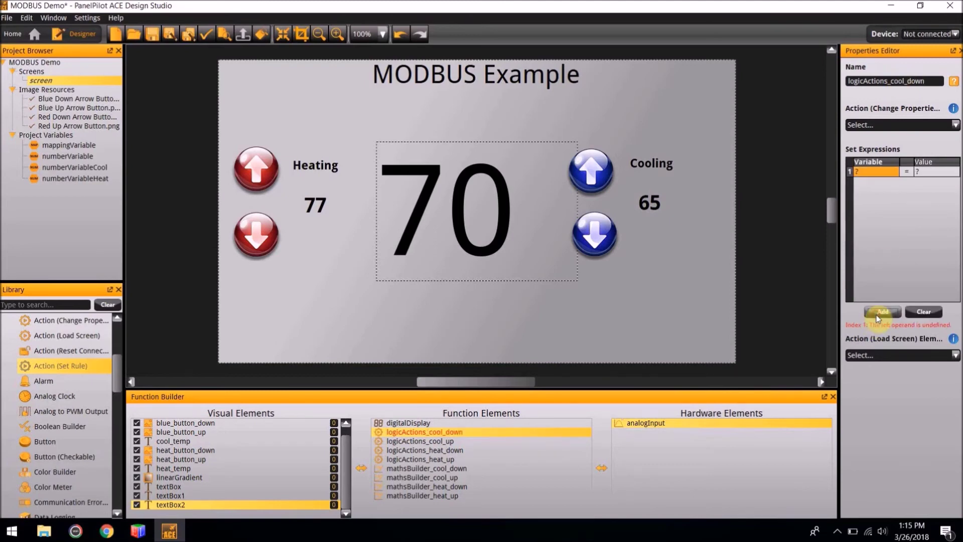
left_click(880, 312)
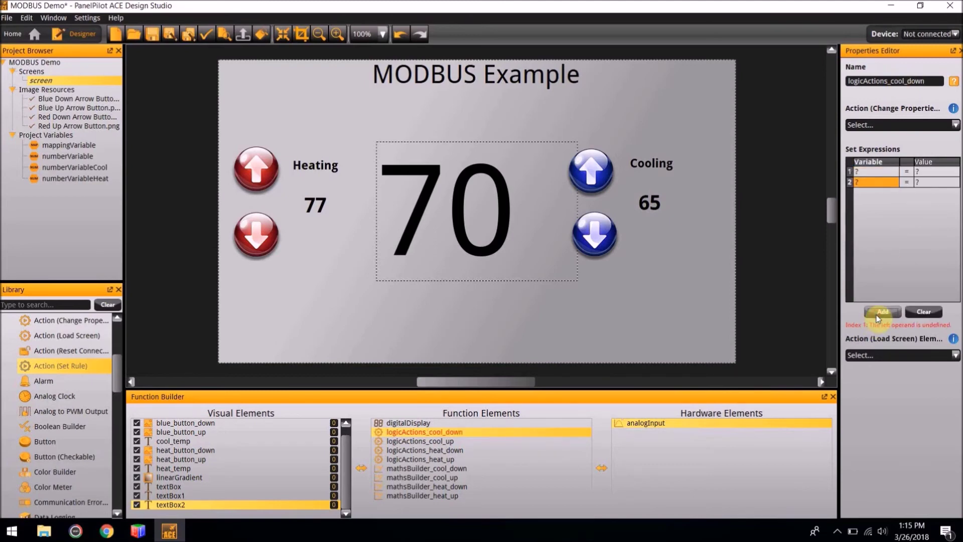
Step: Make the first expression set numberVariableCool to mathsBuilder_cool_down's Integer Value
left_click(875, 172)
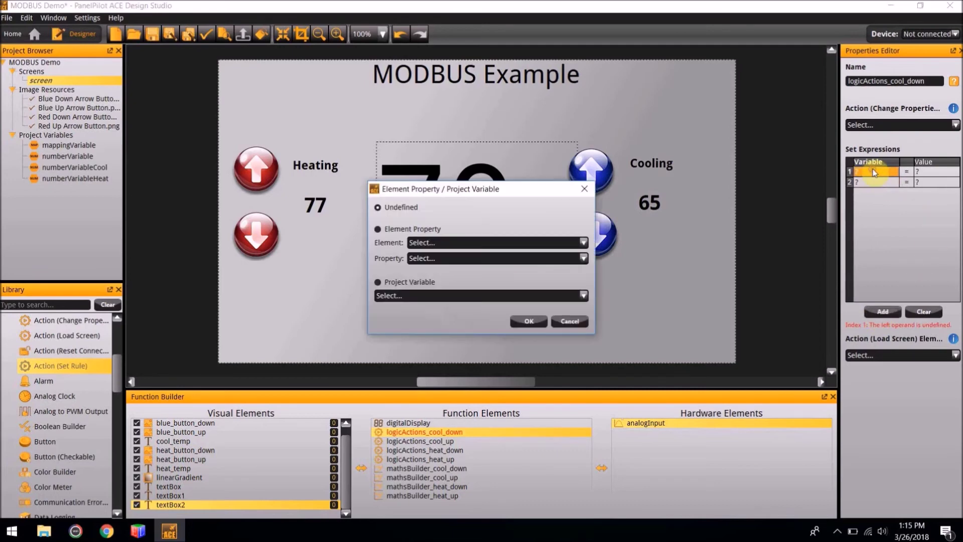
left_click(477, 299)
left_click(468, 328)
left_click(525, 322)
left_click(926, 171)
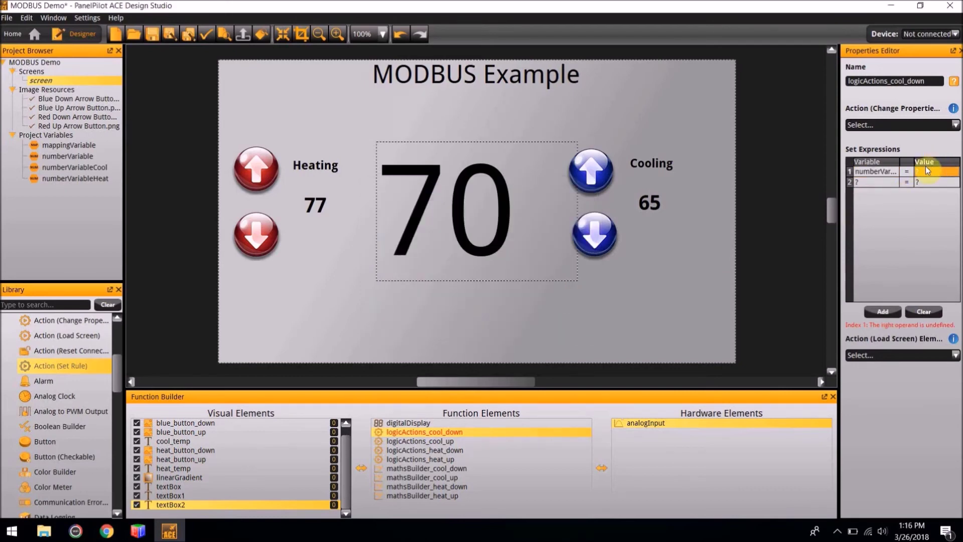
left_click(481, 342)
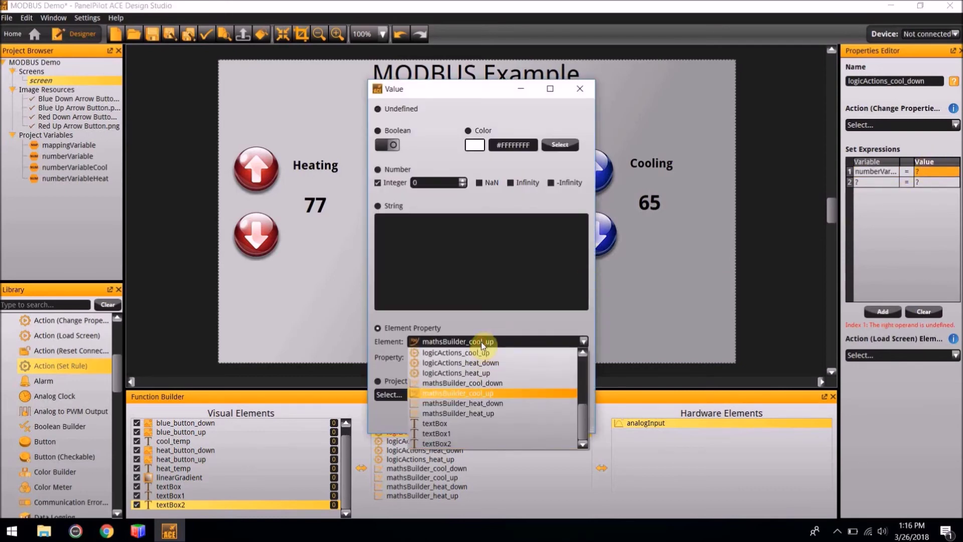
left_click(487, 381)
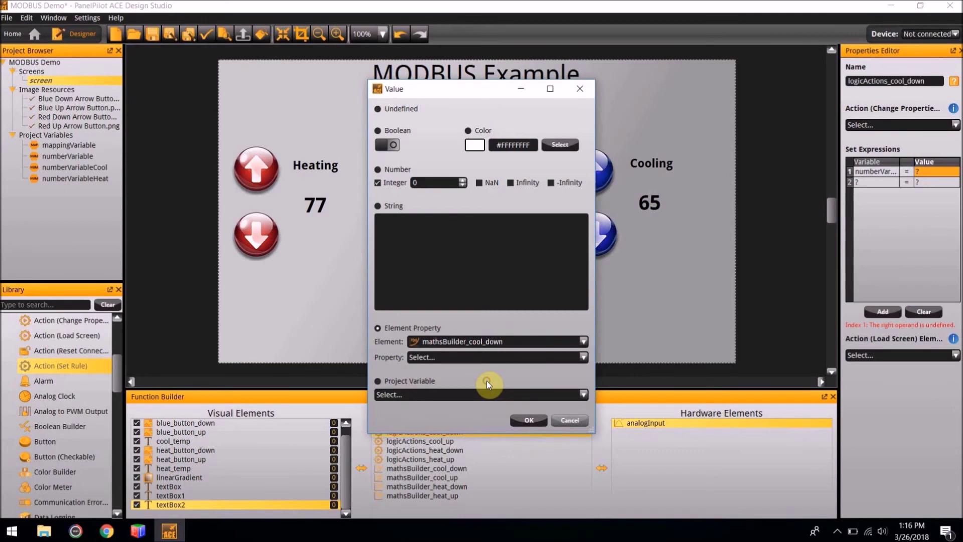
left_click(477, 358)
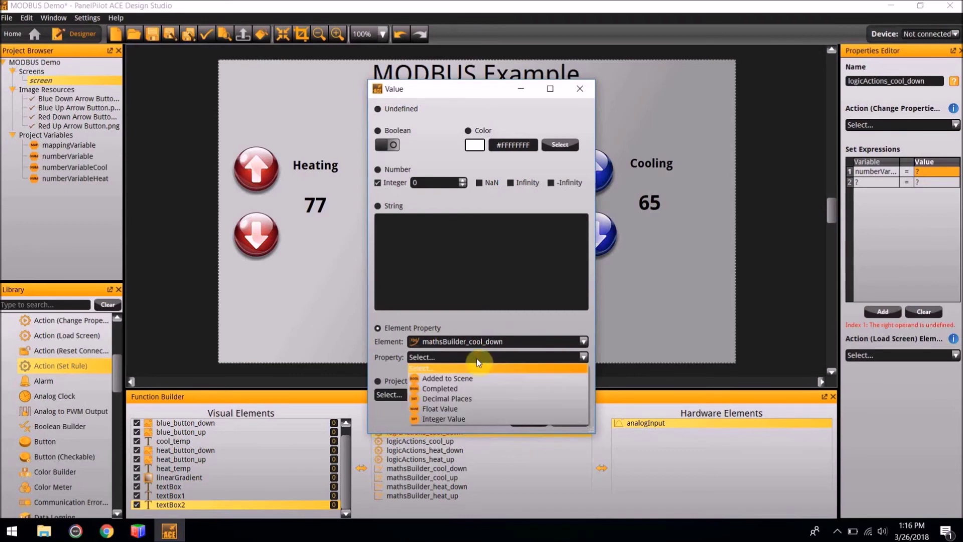
left_click(464, 418)
left_click(528, 421)
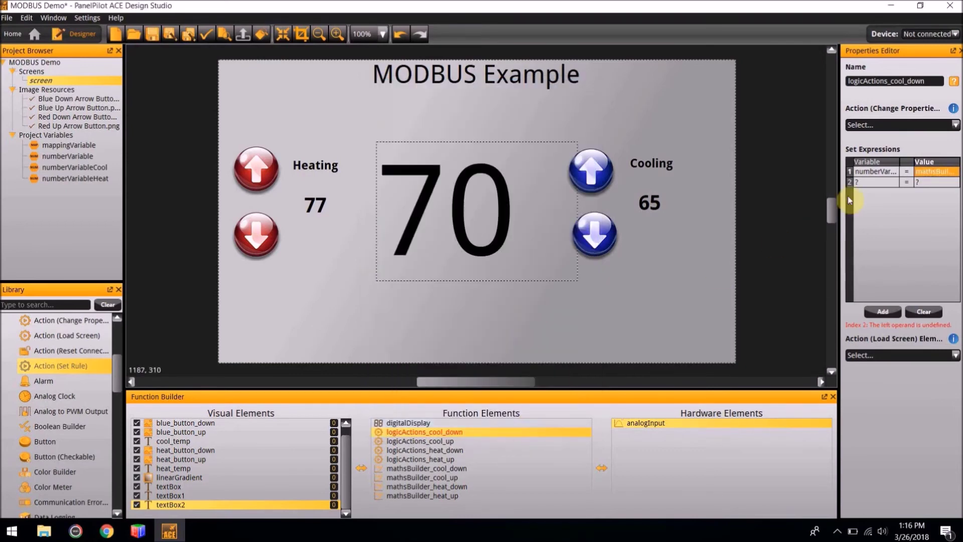
Step: Target cool_temp's Text property in the second expression
left_click(877, 182)
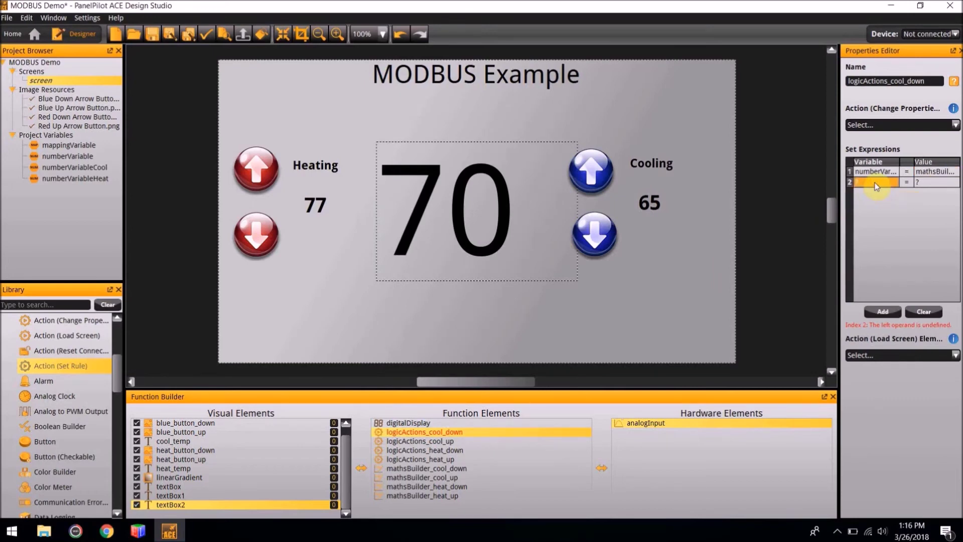
left_click(876, 182)
left_click(462, 244)
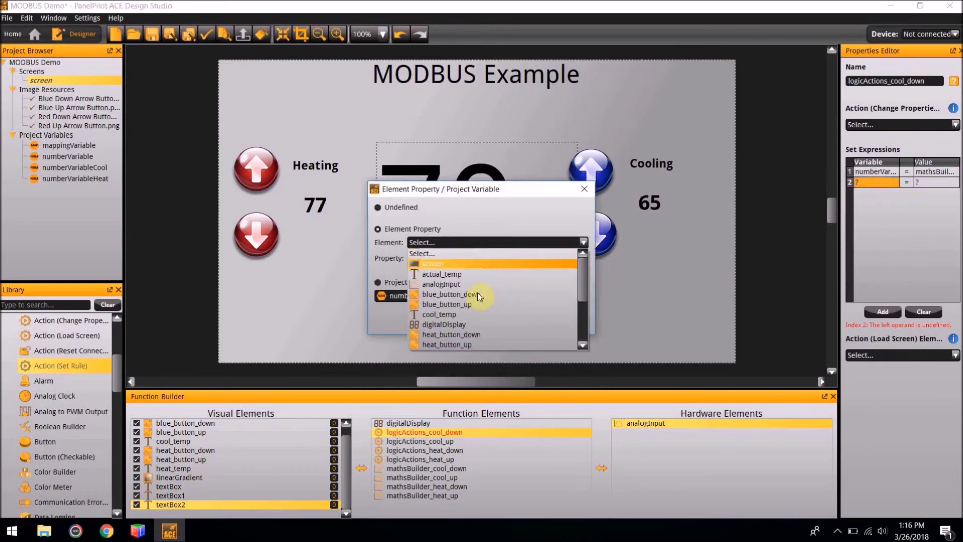
left_click(479, 314)
left_click(468, 258)
scroll(459, 321, "down", 5)
scroll(459, 321, "up", 1)
left_click(458, 269)
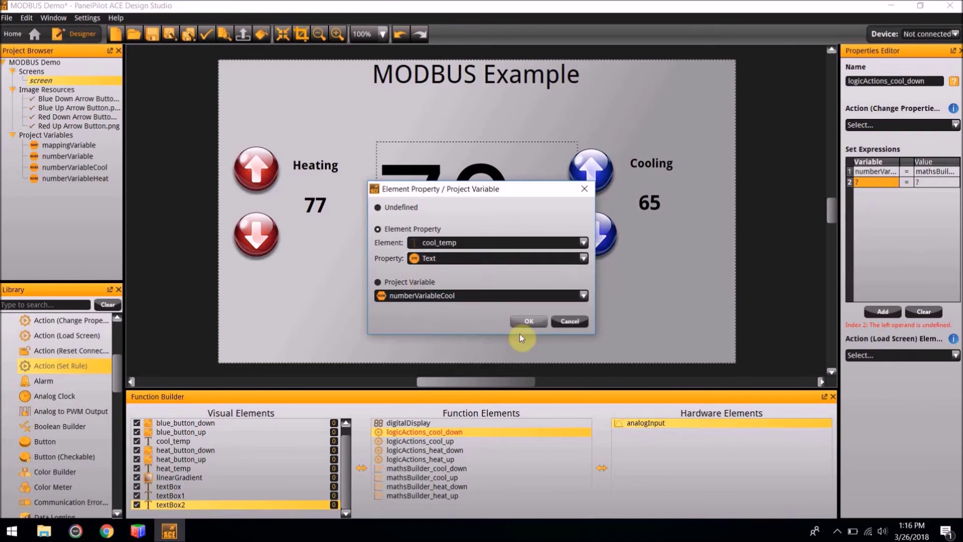
left_click(534, 321)
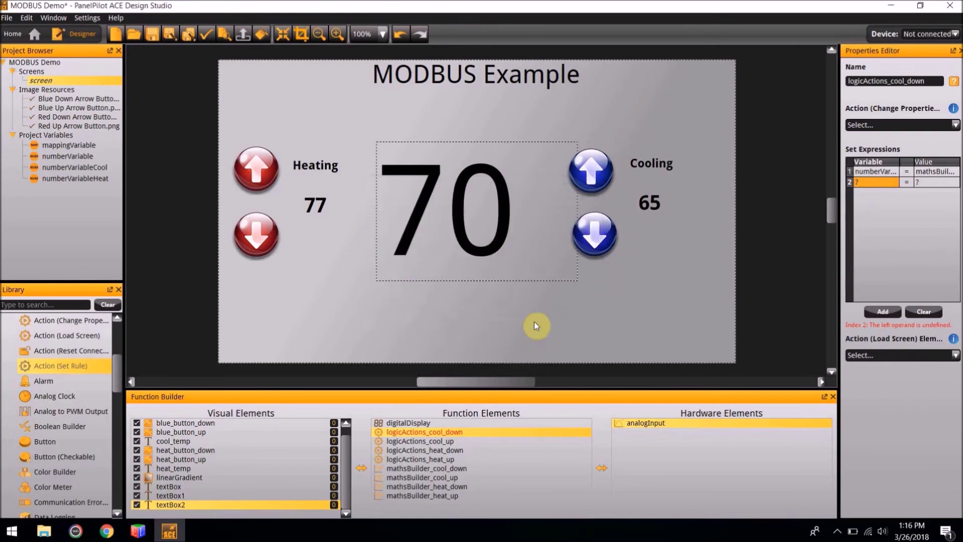
Step: Use numberVariableCool as the second expression's value
left_click(941, 181)
left_click(452, 393)
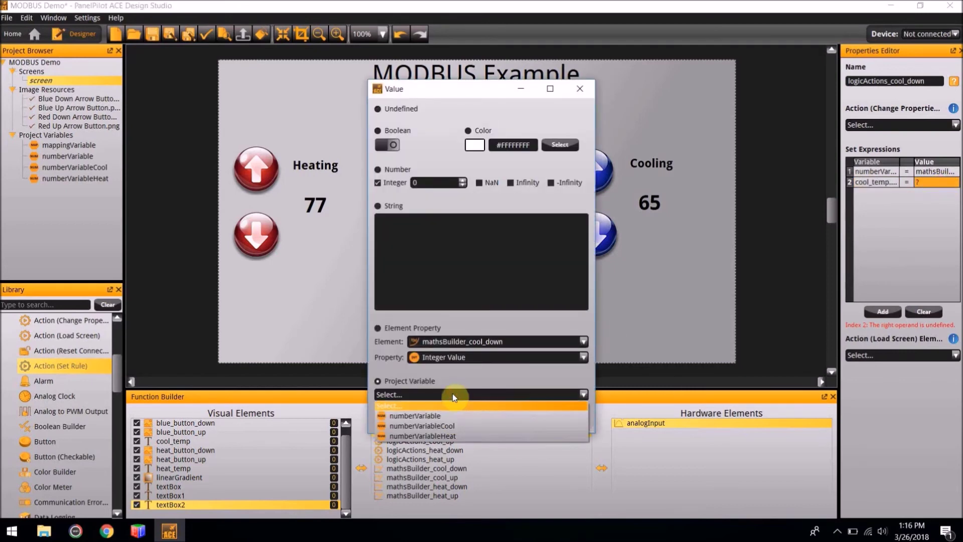
left_click(456, 429)
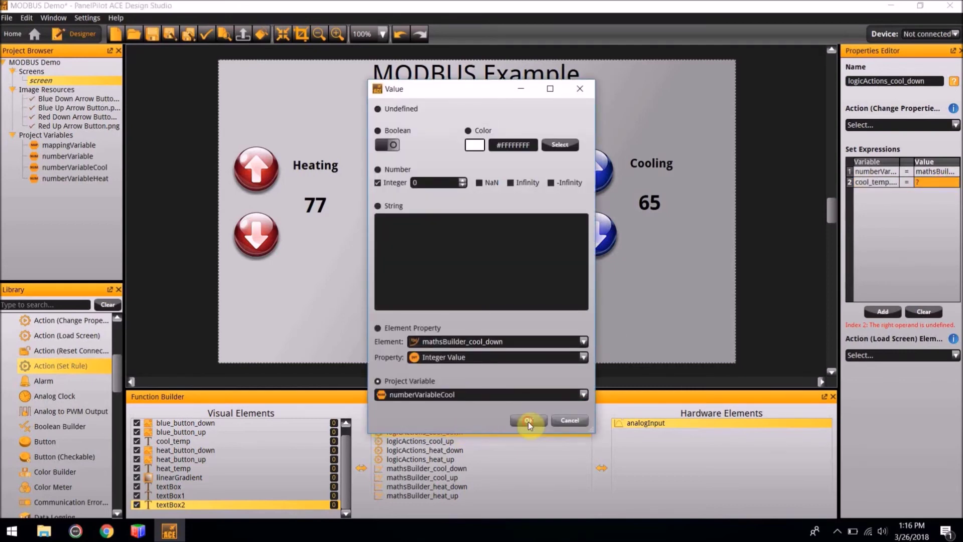
left_click(528, 422)
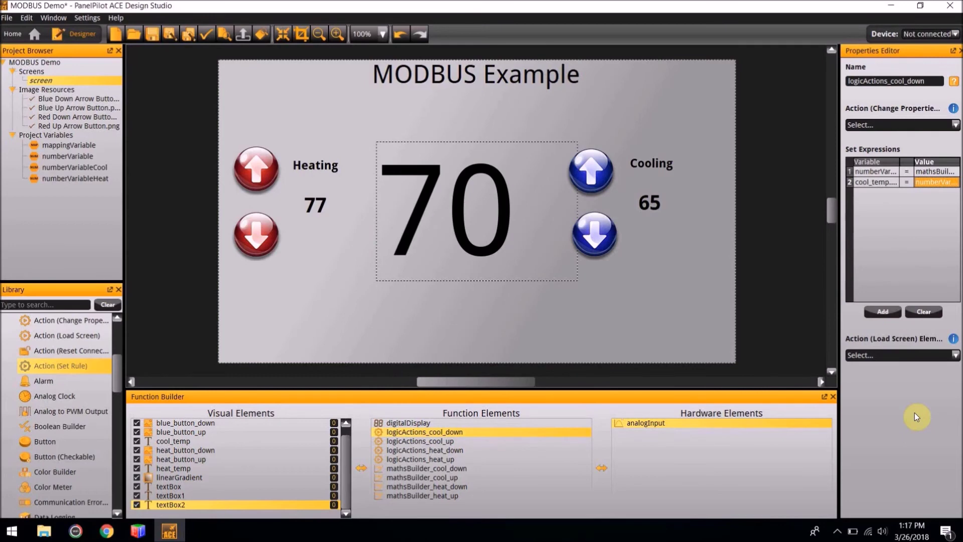
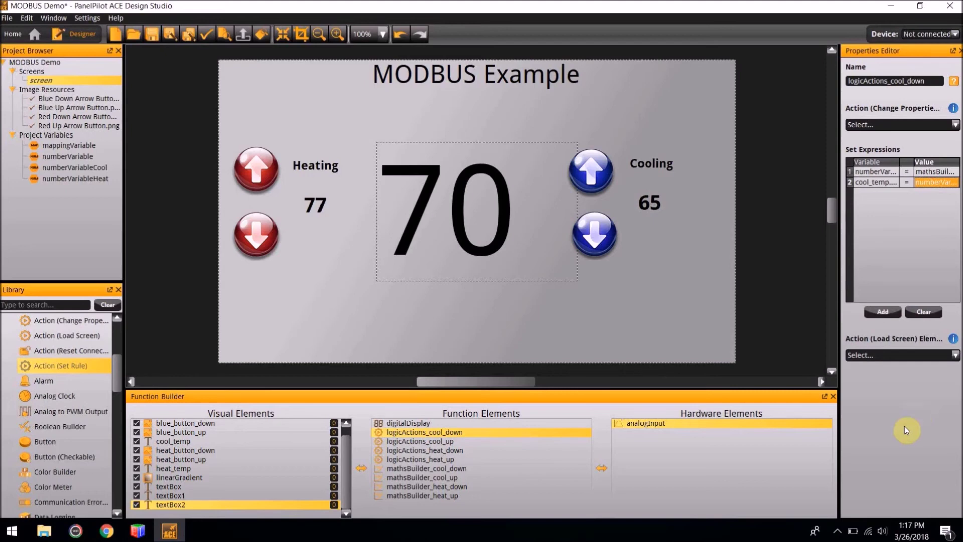
Step: Add button function elements to the design from the Library
double_click(59, 446)
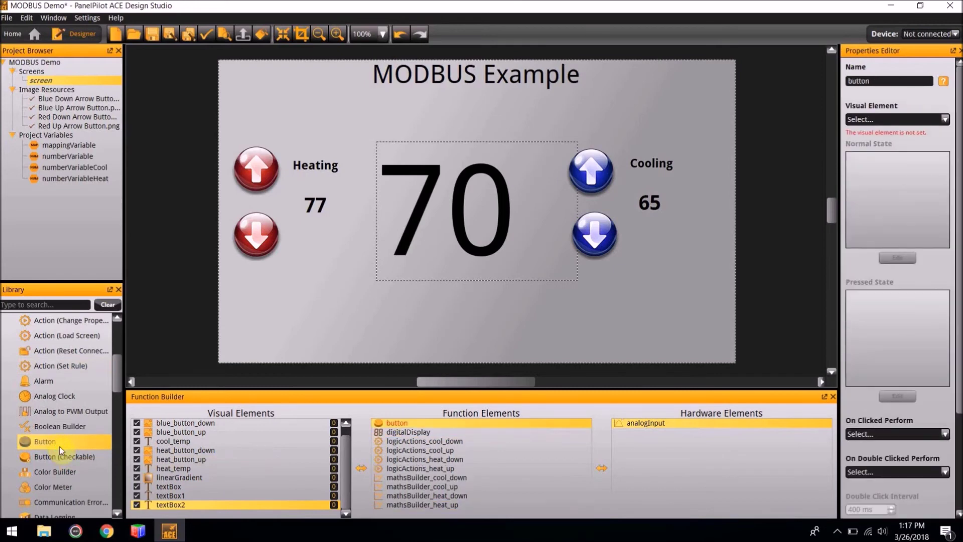
double_click(60, 447)
double_click(60, 446)
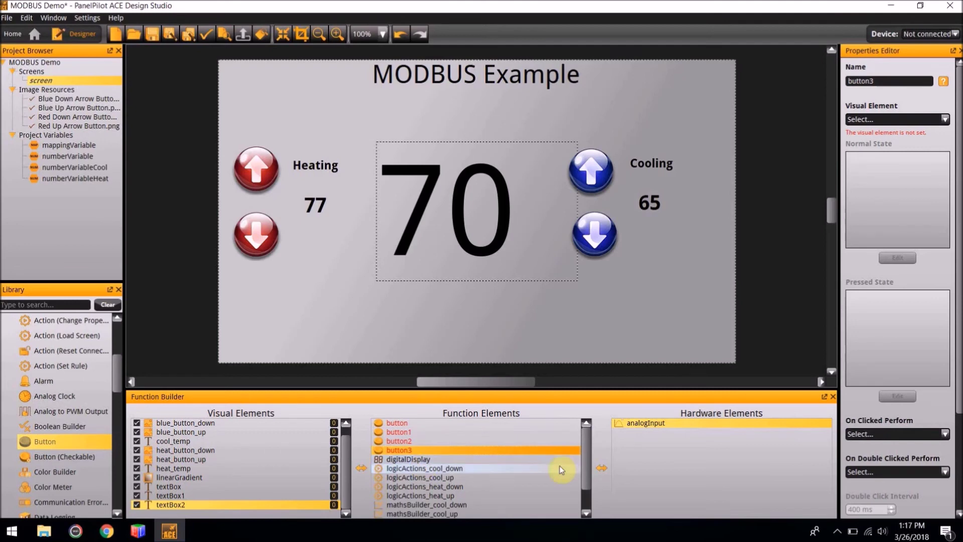
Step: Rename the first button heat_button_up, linking the heat_button_up image and logicActions_heat_up on click
left_click(400, 424)
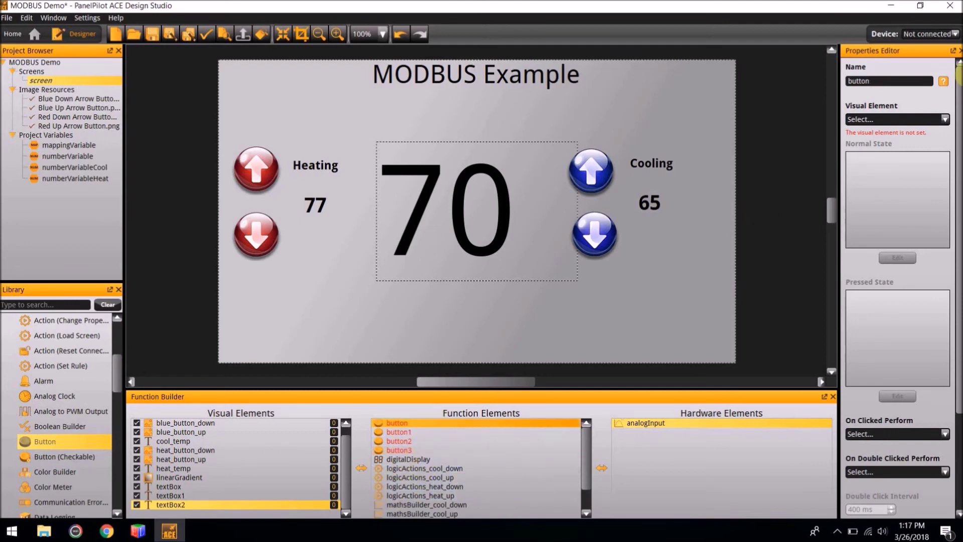
double_click(848, 83)
left_click(848, 81)
type("heat_button")
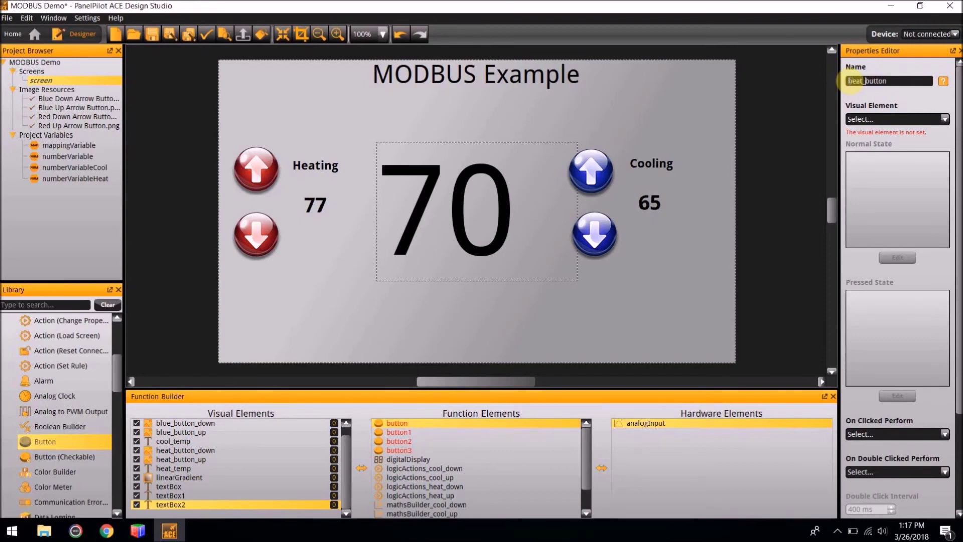
type("_up")
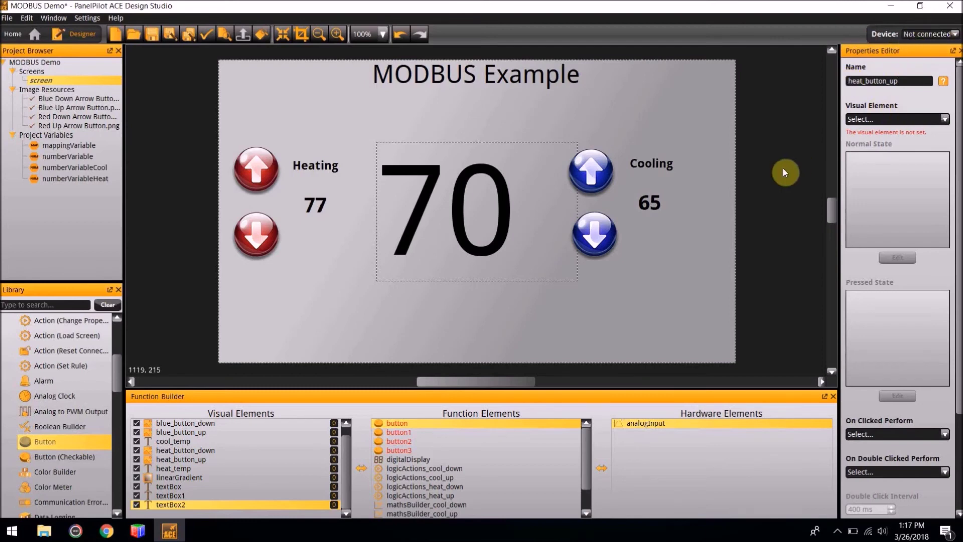
left_click(868, 119)
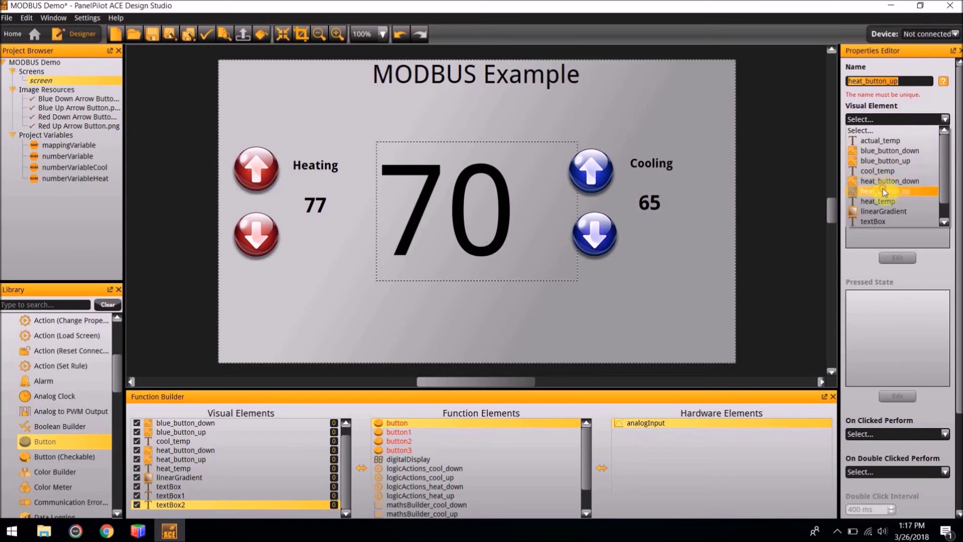
left_click(882, 190)
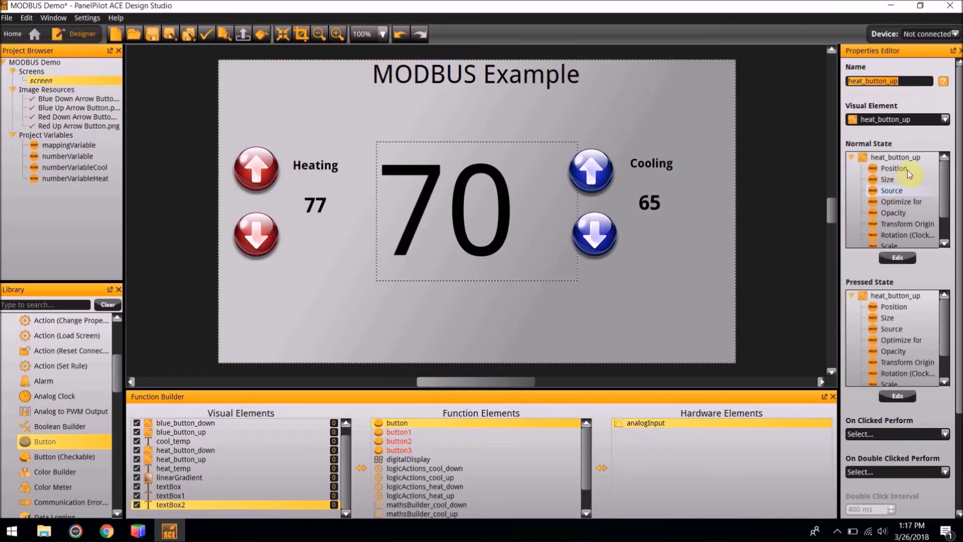
left_click(907, 433)
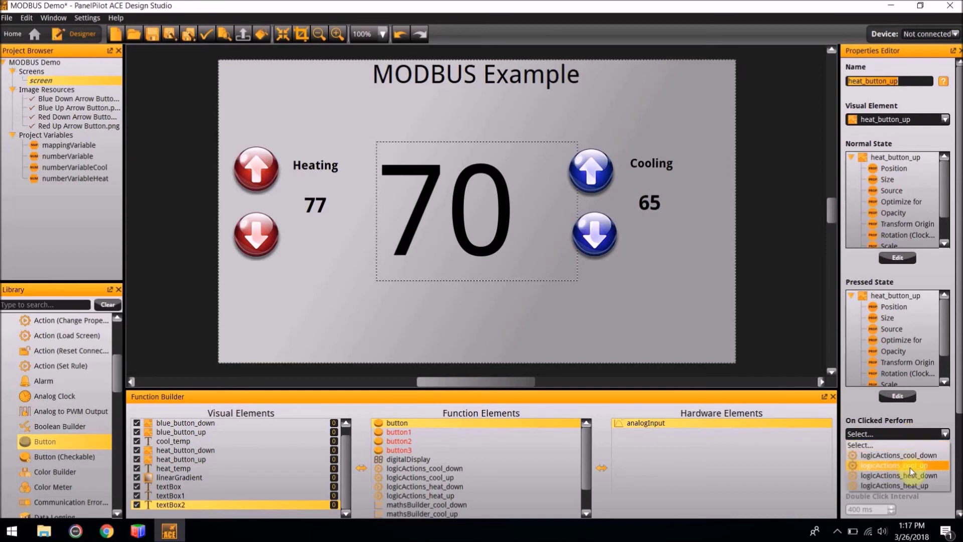
left_click(909, 484)
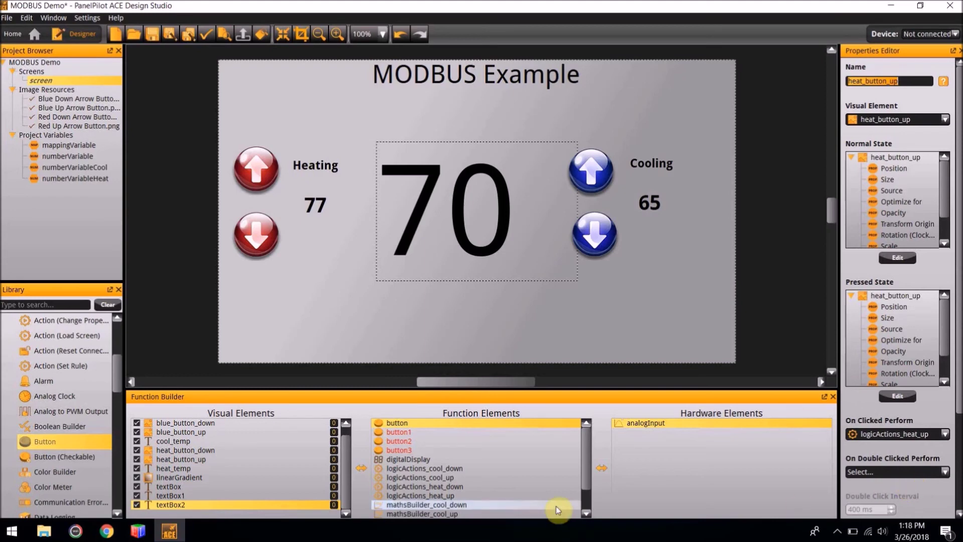
left_click(473, 432)
Step: Rename button1 heat_button_down, with the heat_button_down image and logicActions_heat_down on click
double_click(890, 81)
type("hea")
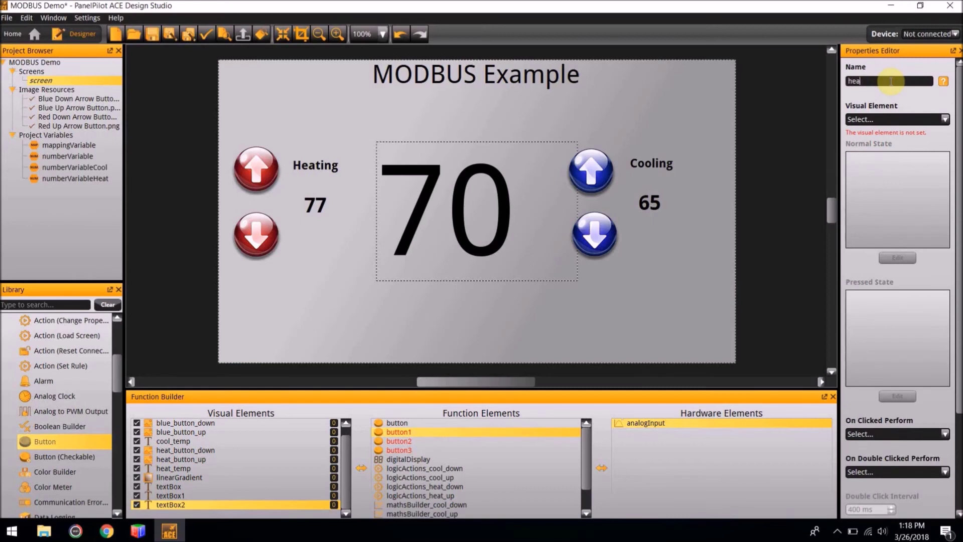
type("t_button_down")
left_click(870, 121)
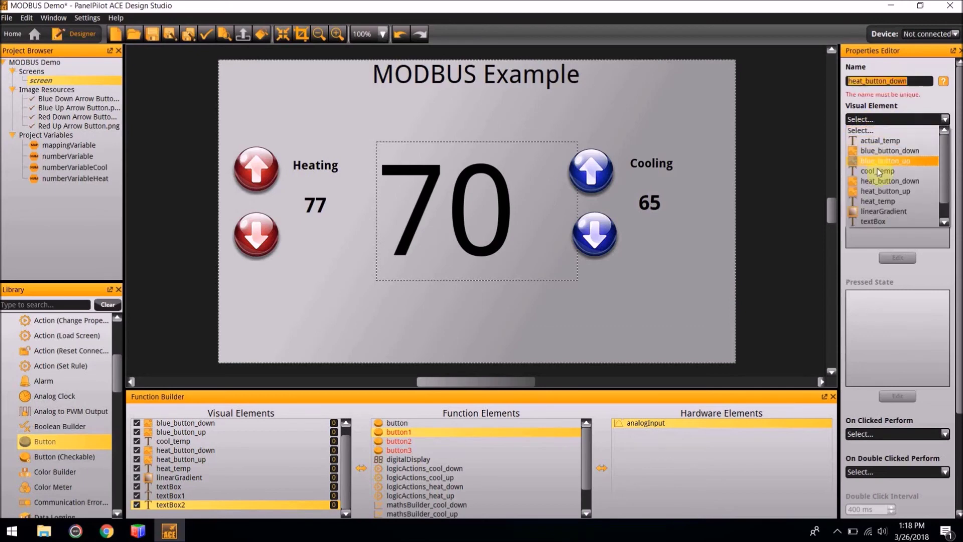
left_click(880, 184)
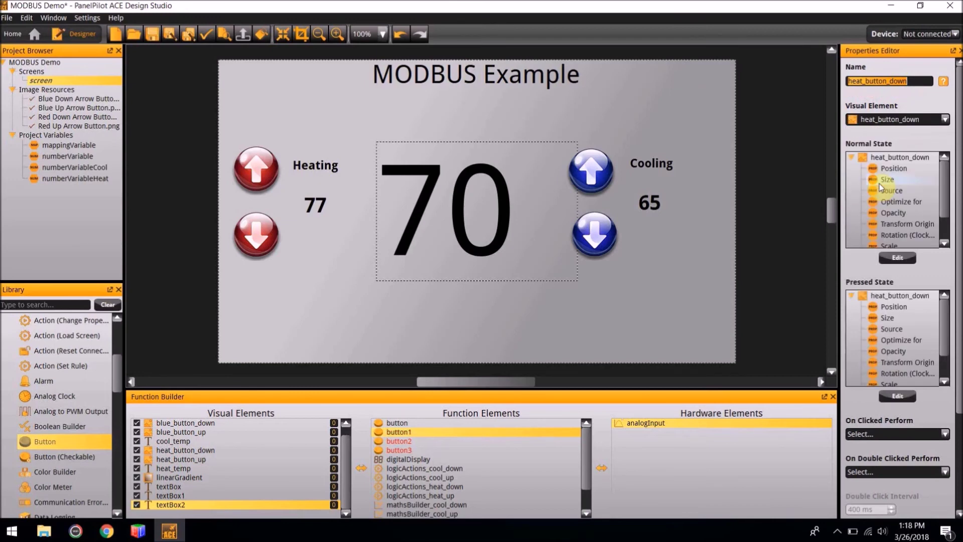
left_click(871, 434)
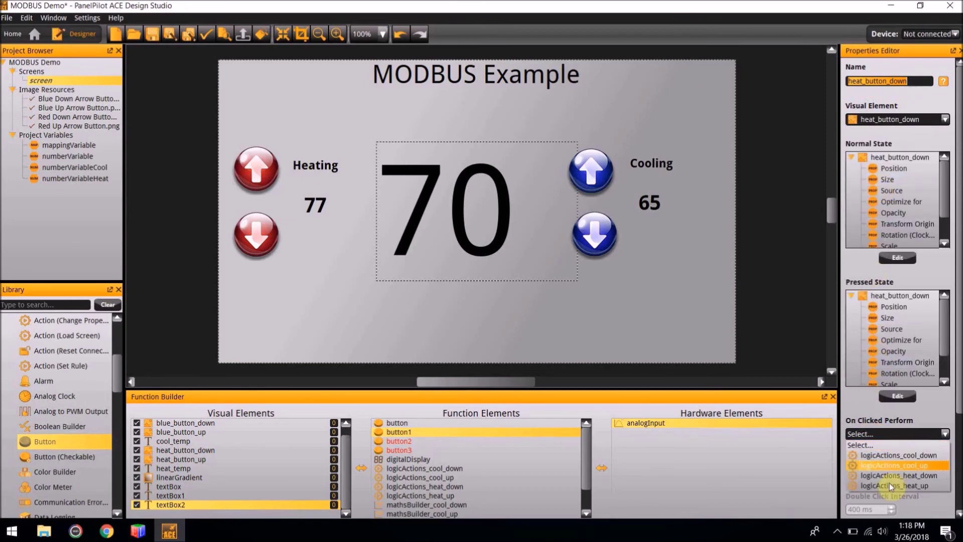
left_click(914, 477)
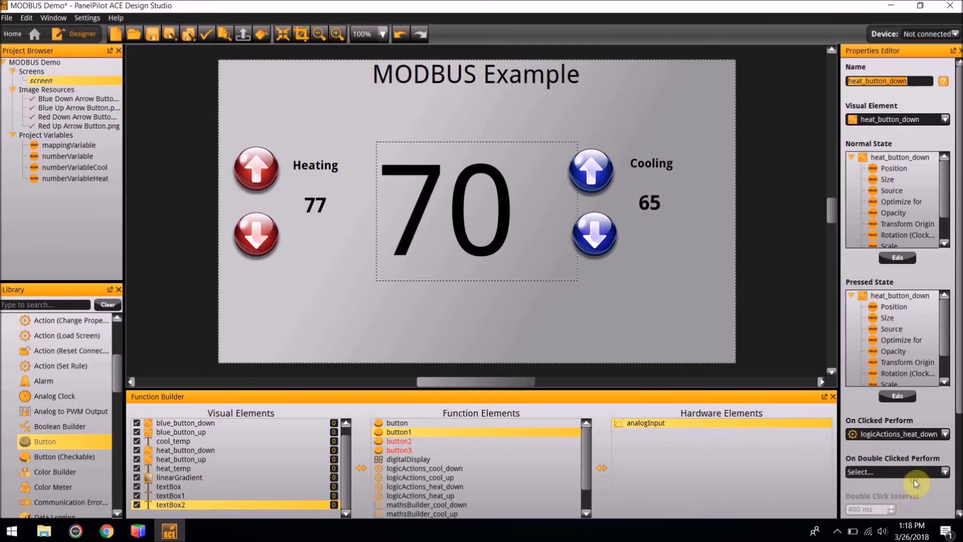
left_click(452, 442)
Step: Rename button2 Cool_button_up, with the blue_button_up image and logicActions_cool_up on click
left_click(876, 81)
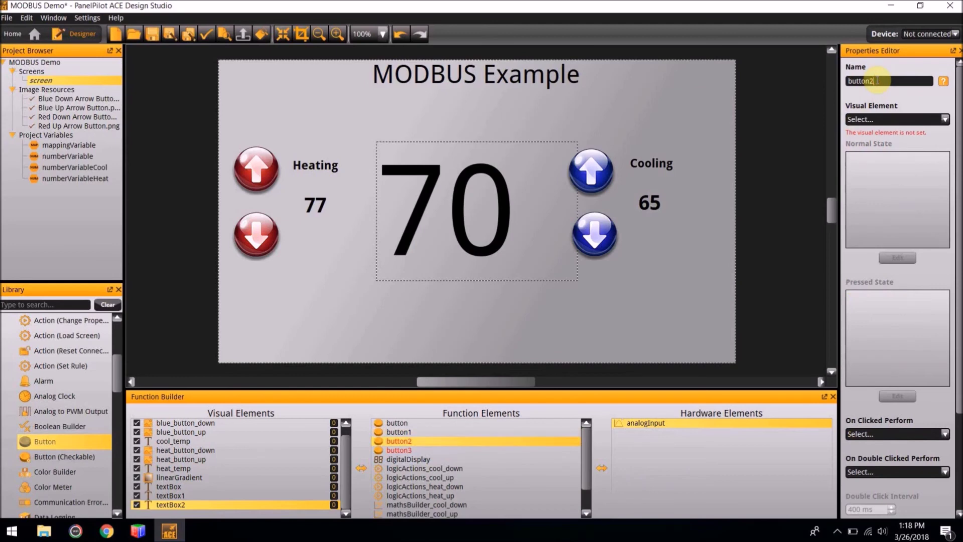
double_click(878, 80)
type("Cool_button_up")
left_click(891, 119)
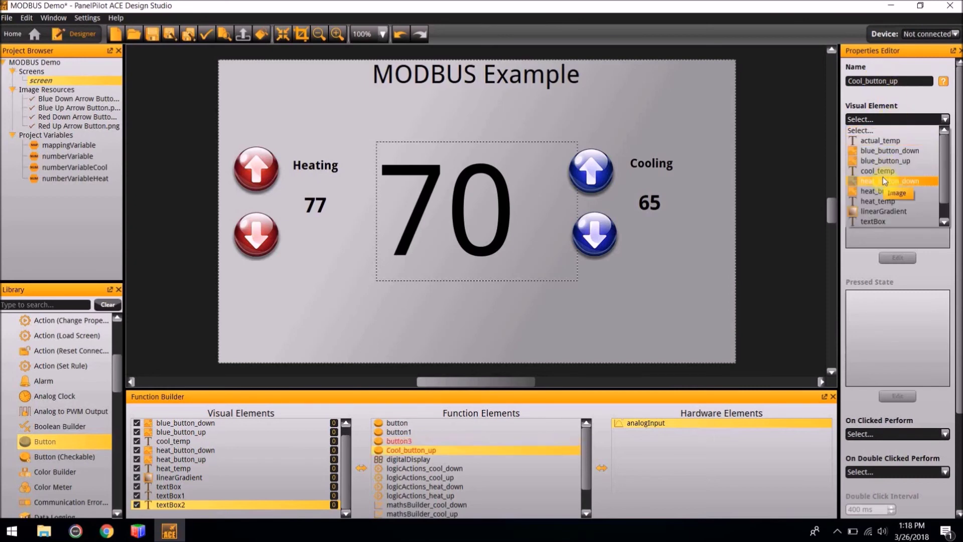
left_click(910, 163)
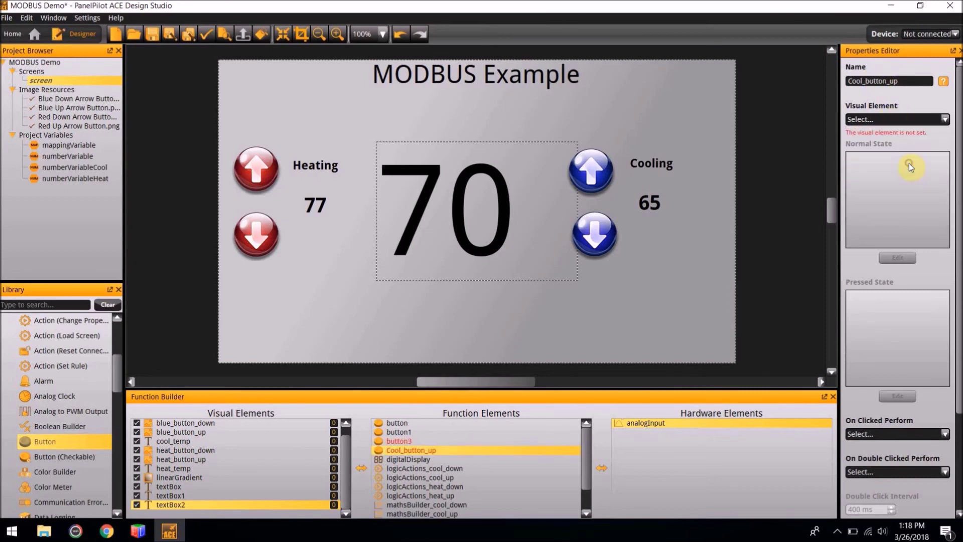
left_click(902, 433)
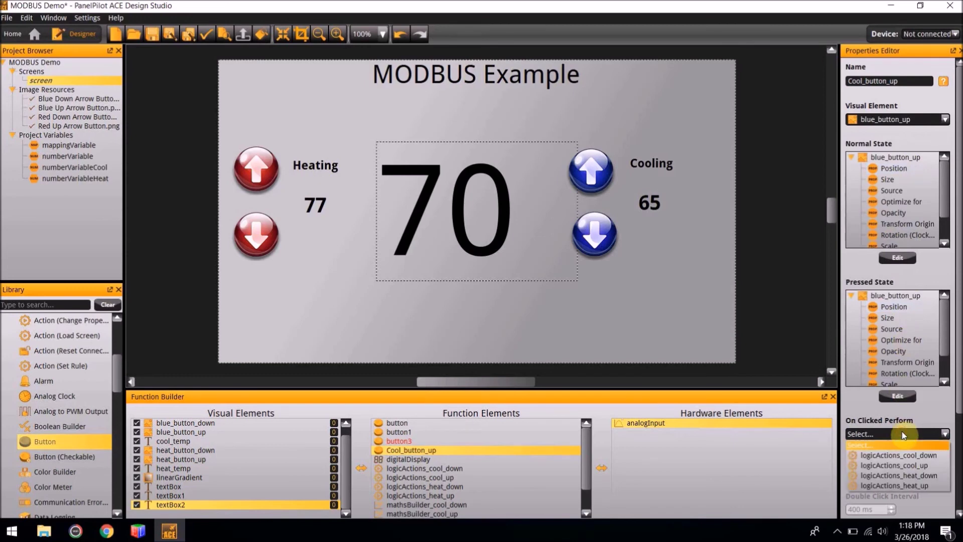
left_click(909, 468)
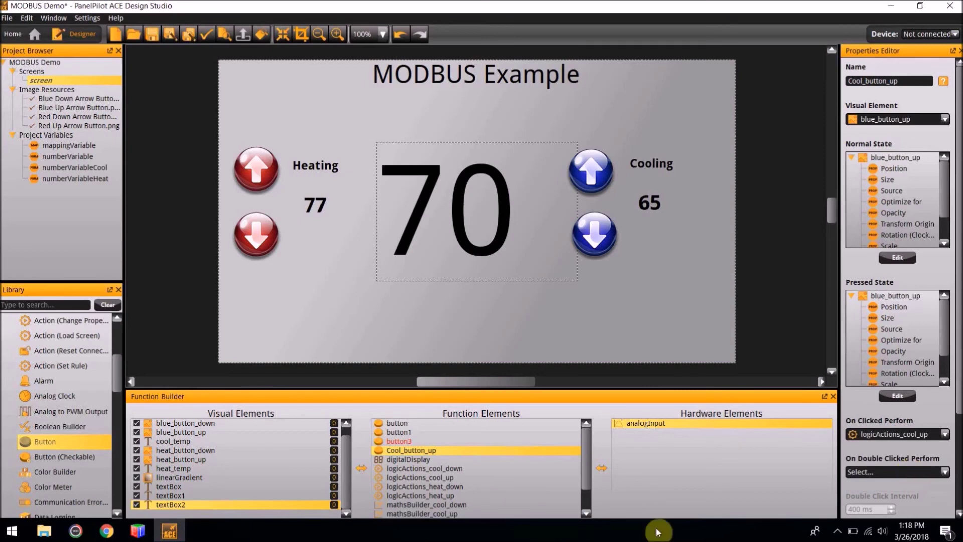
Step: Rename button3 to cool_button_down
left_click(392, 442)
key("BackSpace")
key("BackSpace")
key("BackSpace")
key("BackSpace")
key("BackSpace")
key("BackSpace")
key("BackSpace")
type("cool_button_")
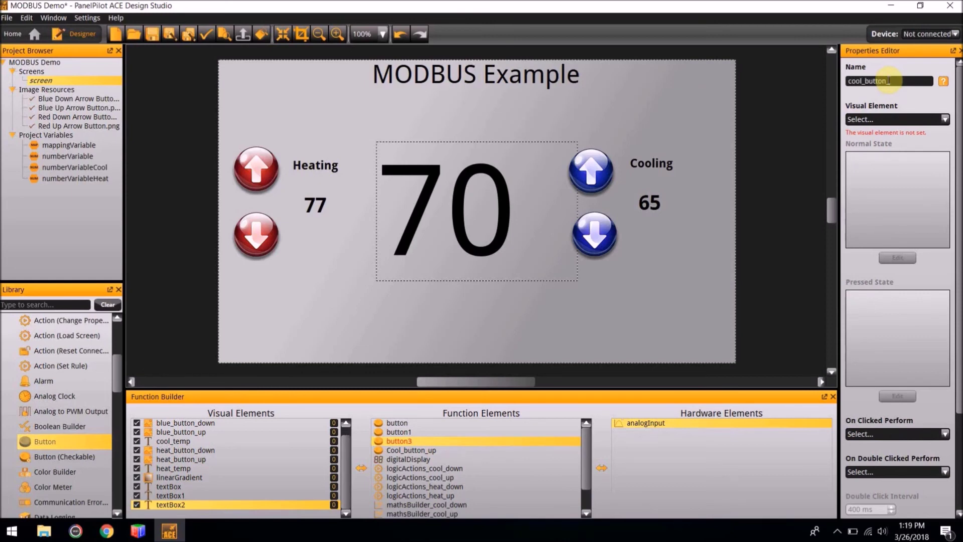
type("down")
Step: Give cool_button_down the blue_button_down image and run logicActions_cool_down on click
left_click(874, 119)
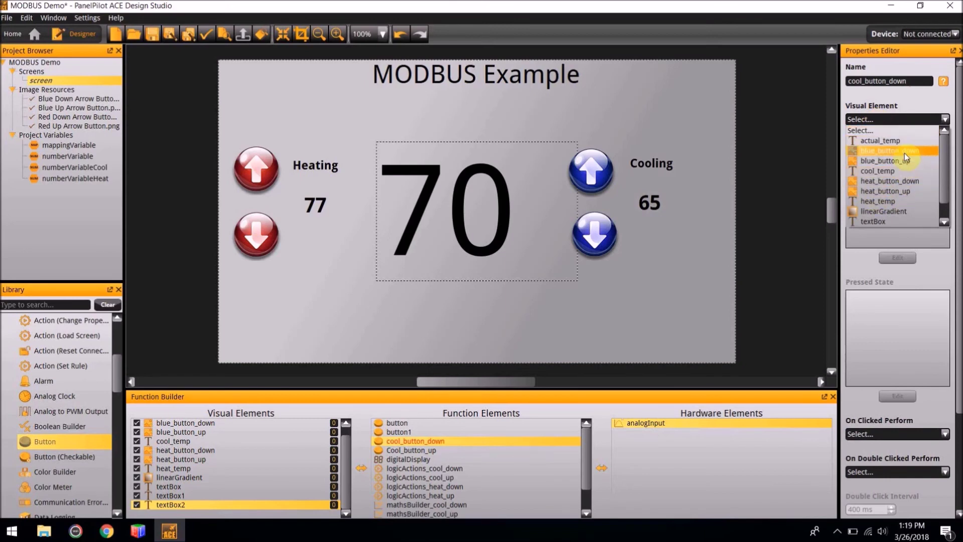
left_click(917, 151)
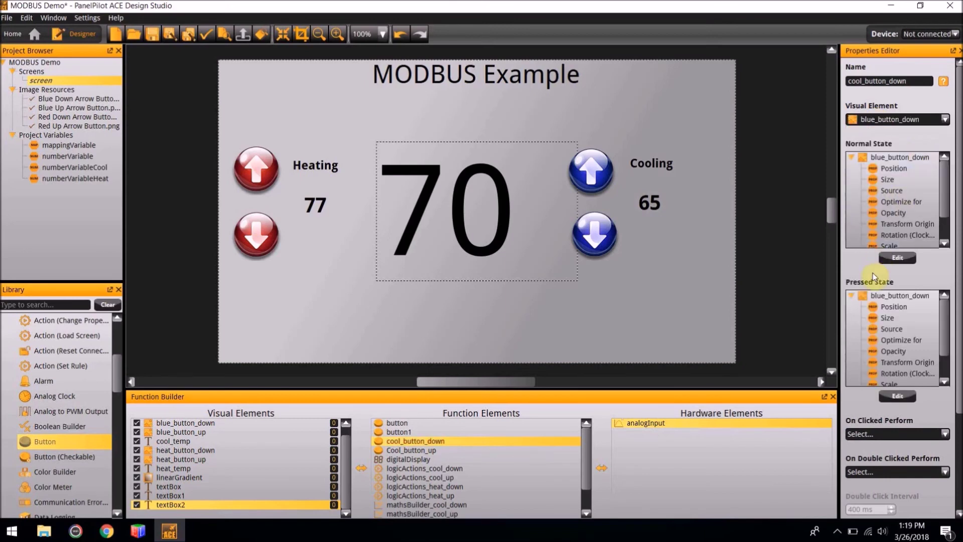
scroll(873, 273, "down", 3)
left_click(861, 414)
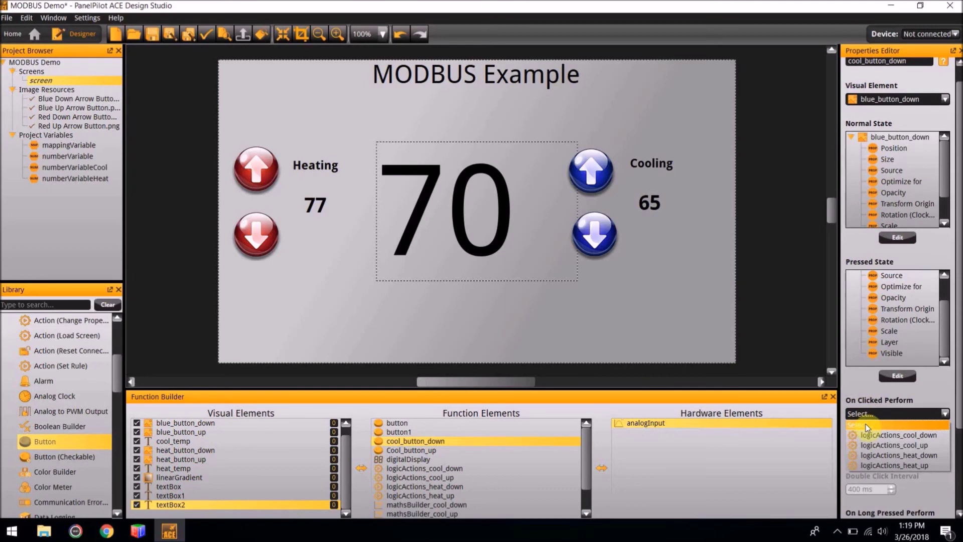
left_click(904, 436)
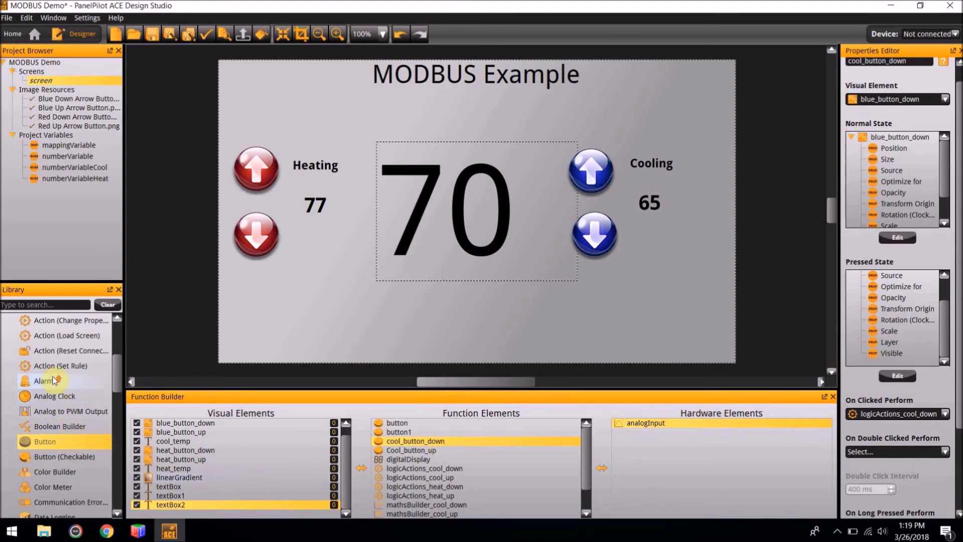
scroll(52, 375, "up", 2)
Step: Add a set-rule action named logicActionsloadscreen and add its first expression
double_click(81, 443)
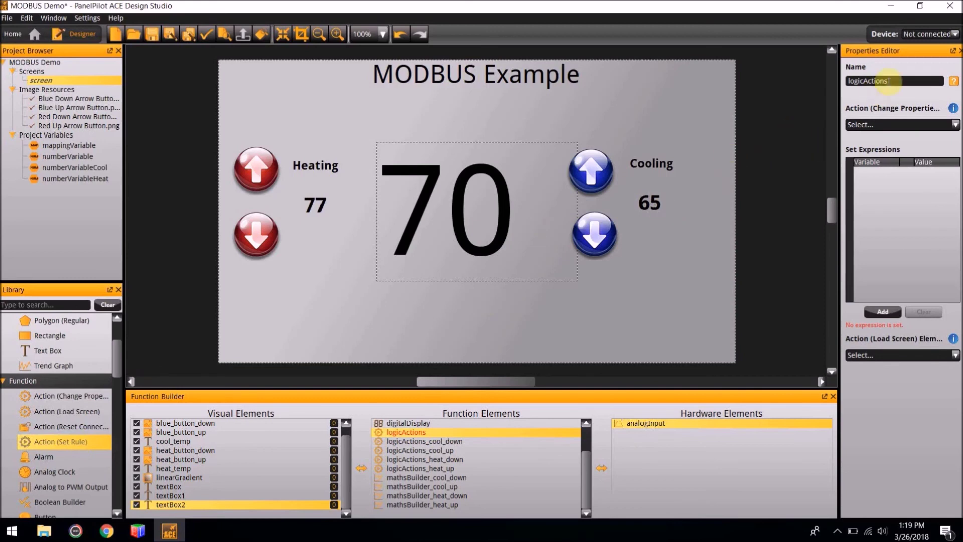
type("oadscreen")
left_click(882, 310)
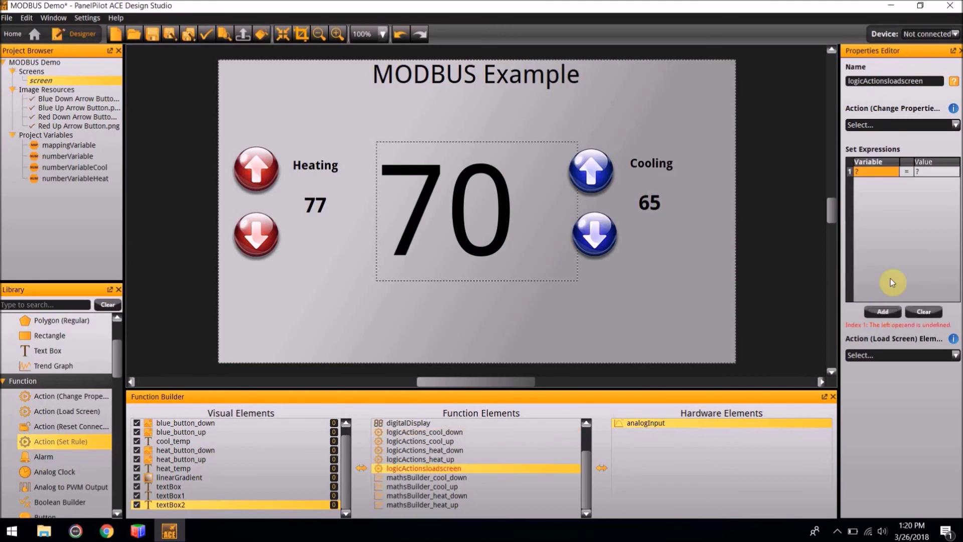
Step: Make expression 1 set actual_temp's Text to the project variable numberVariable
left_click(876, 174)
left_click(445, 240)
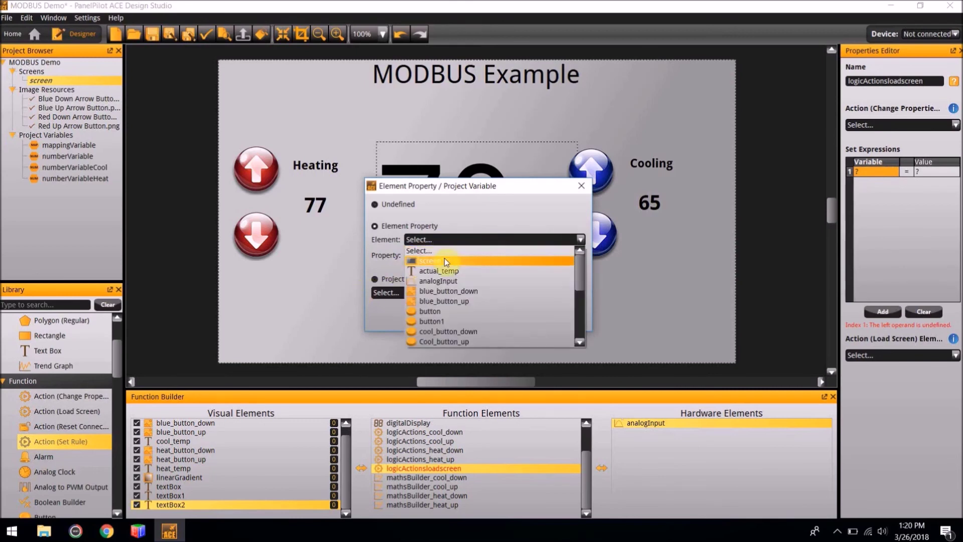
left_click(449, 272)
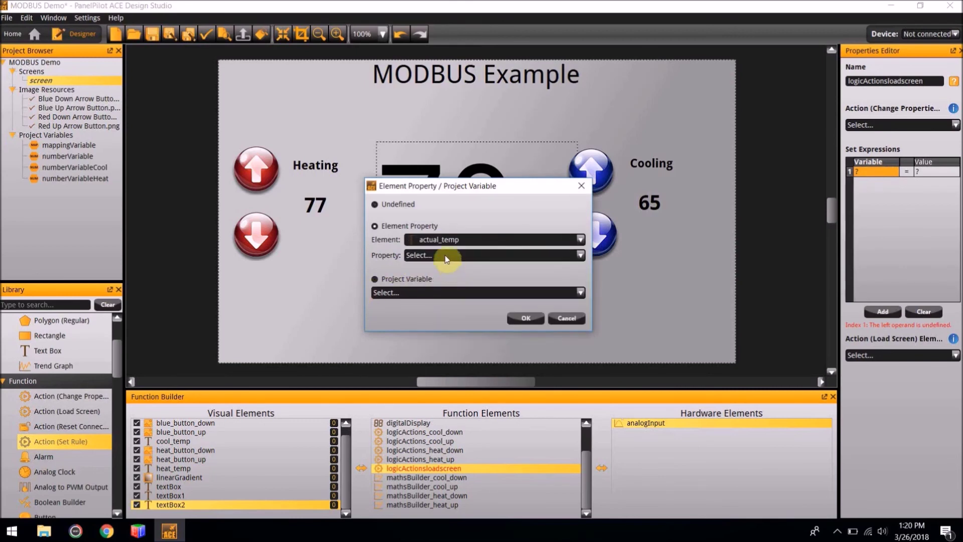
left_click(445, 256)
scroll(460, 308, "down", 5)
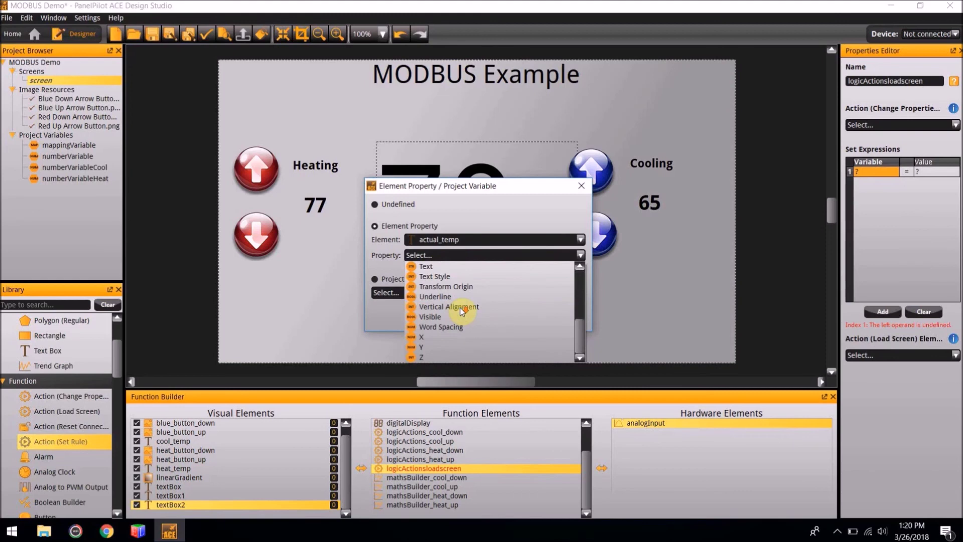
left_click(454, 266)
left_click(541, 318)
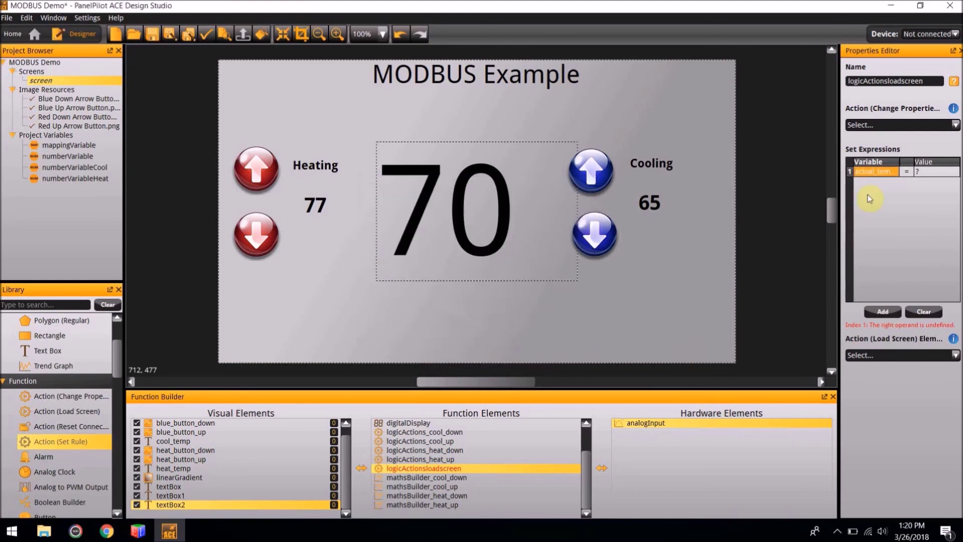
left_click(923, 173)
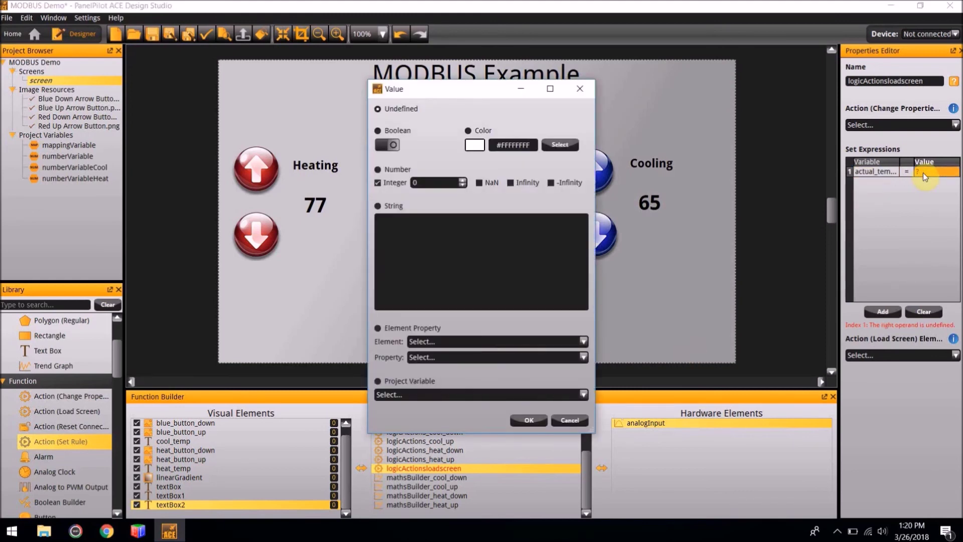
left_click(384, 394)
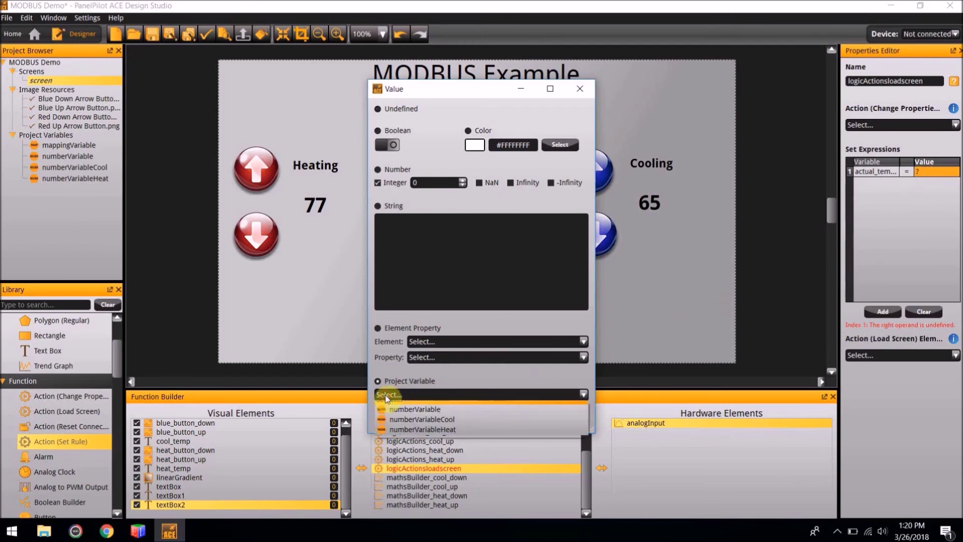
left_click(410, 416)
left_click(525, 420)
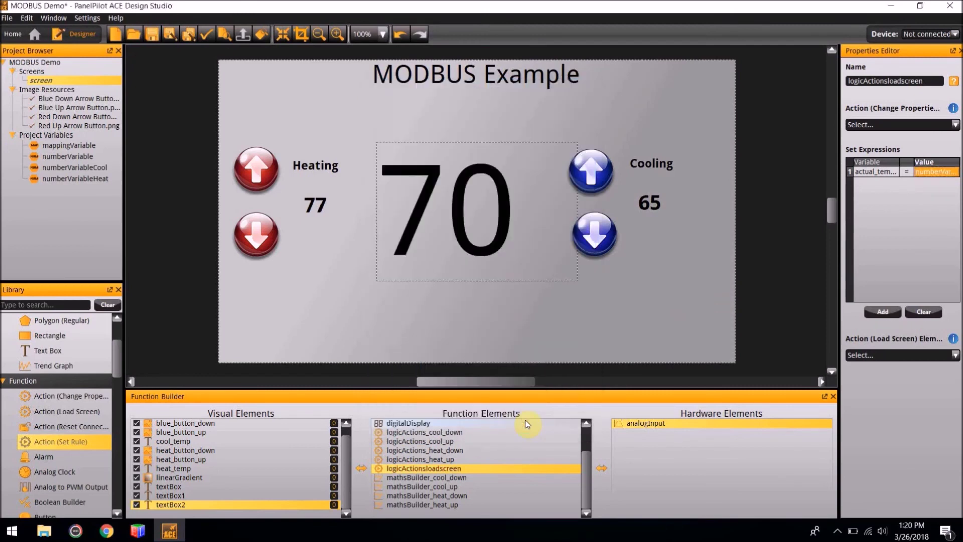
Step: Add expression 2 setting cool_temp's Text to the project variable numberVariableCool
left_click(884, 313)
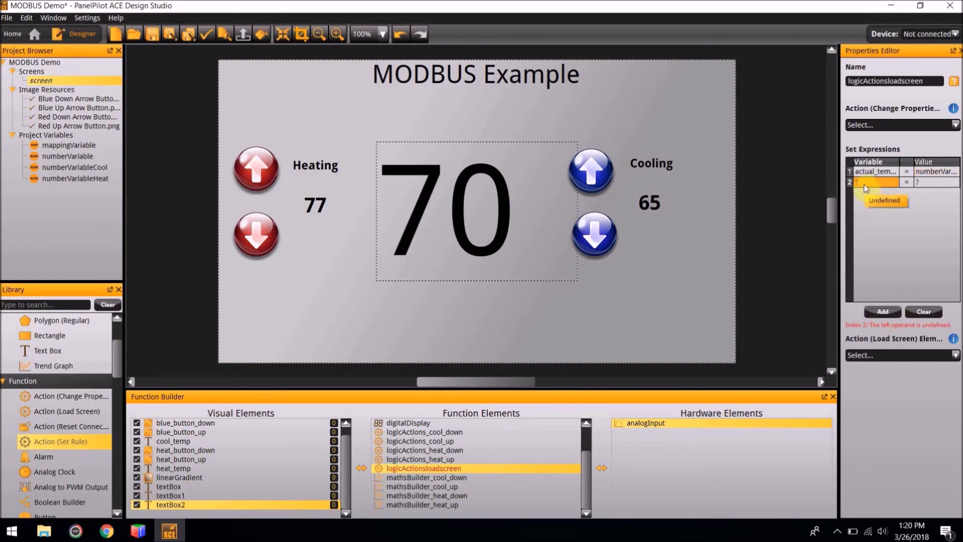
left_click(864, 183)
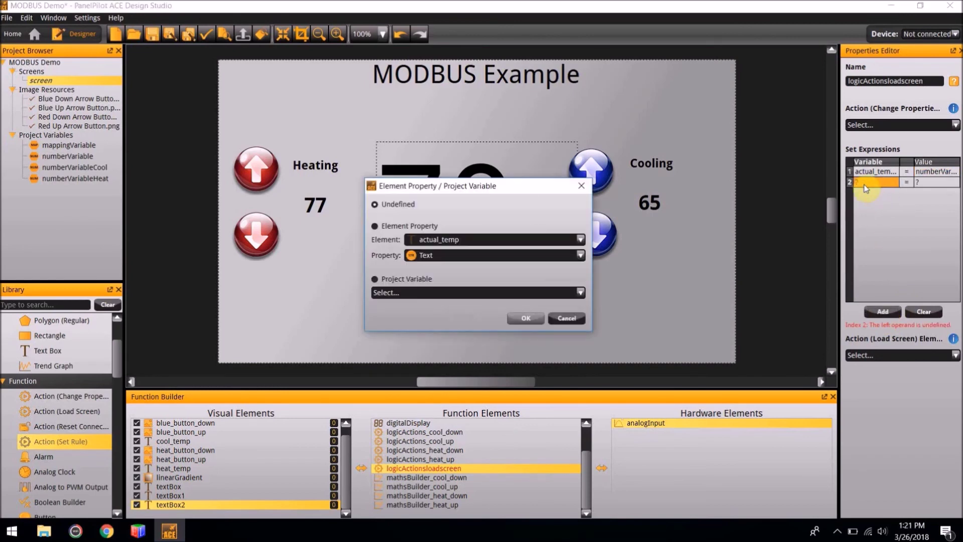
left_click(519, 241)
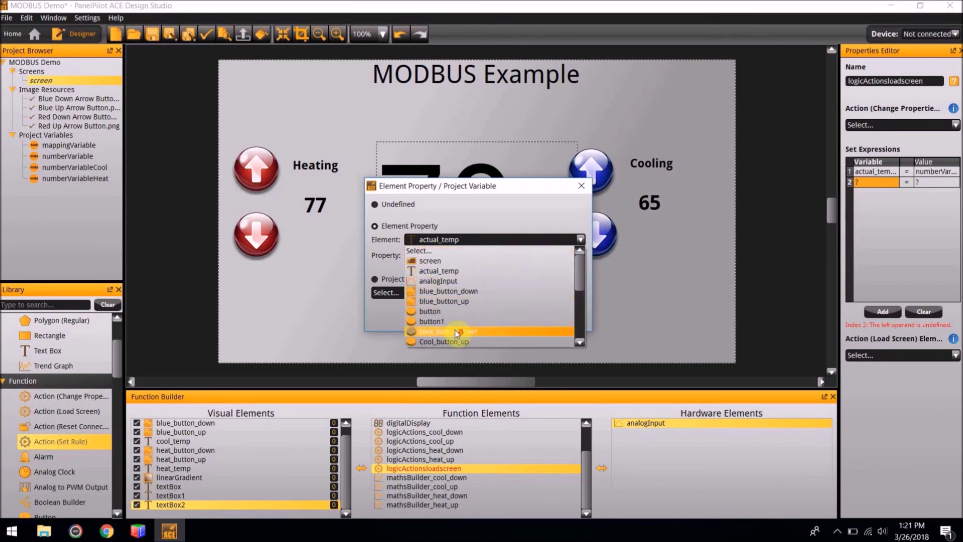
scroll(455, 330, "down", 1)
left_click(446, 332)
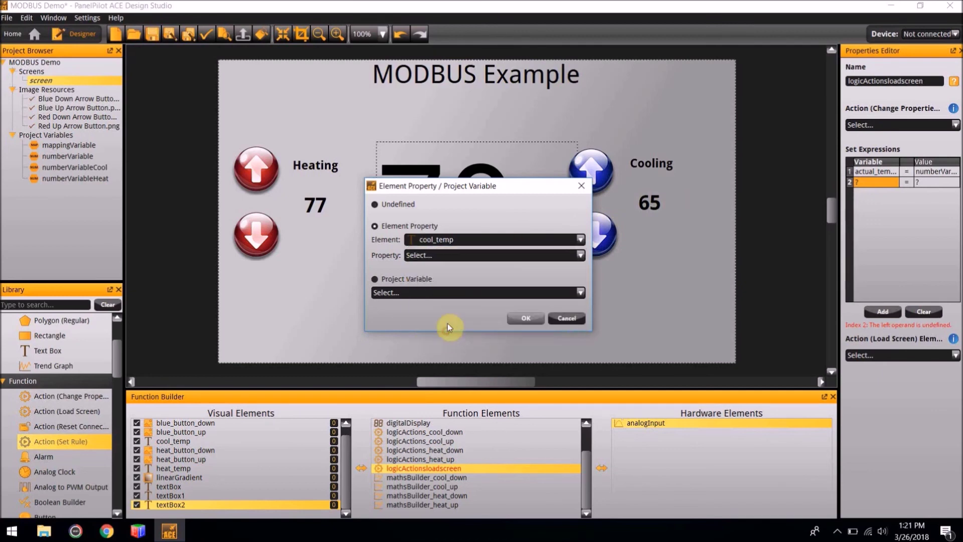
left_click(444, 261)
scroll(444, 306, "down", 5)
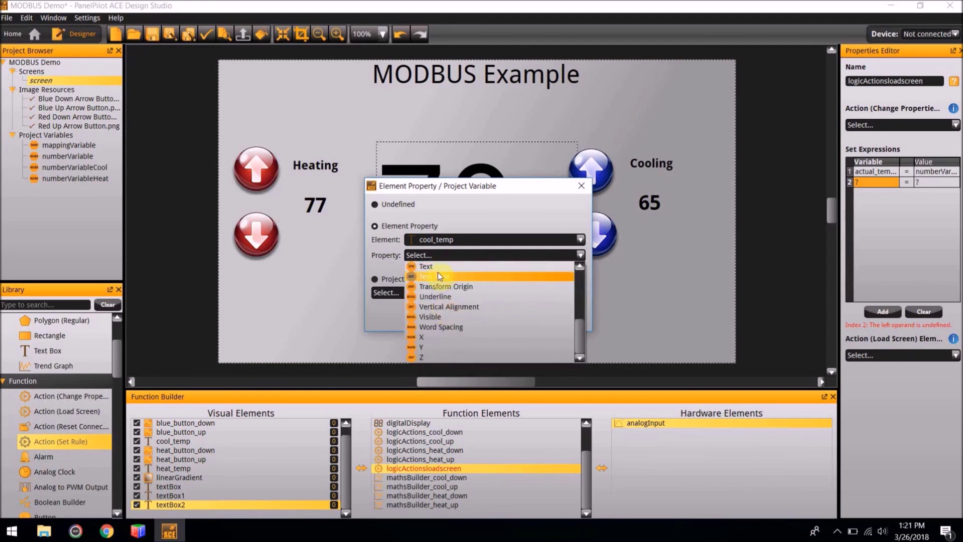
left_click(435, 267)
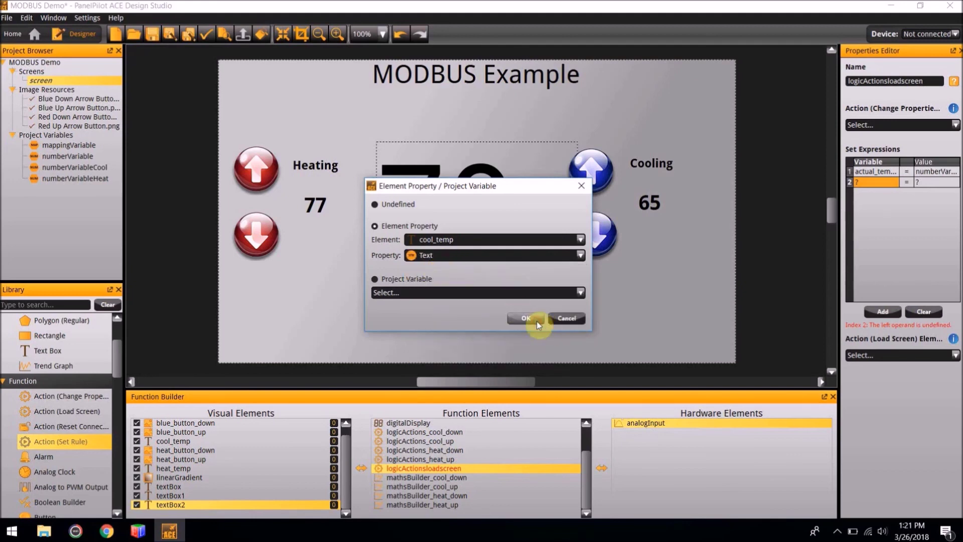
left_click(526, 319)
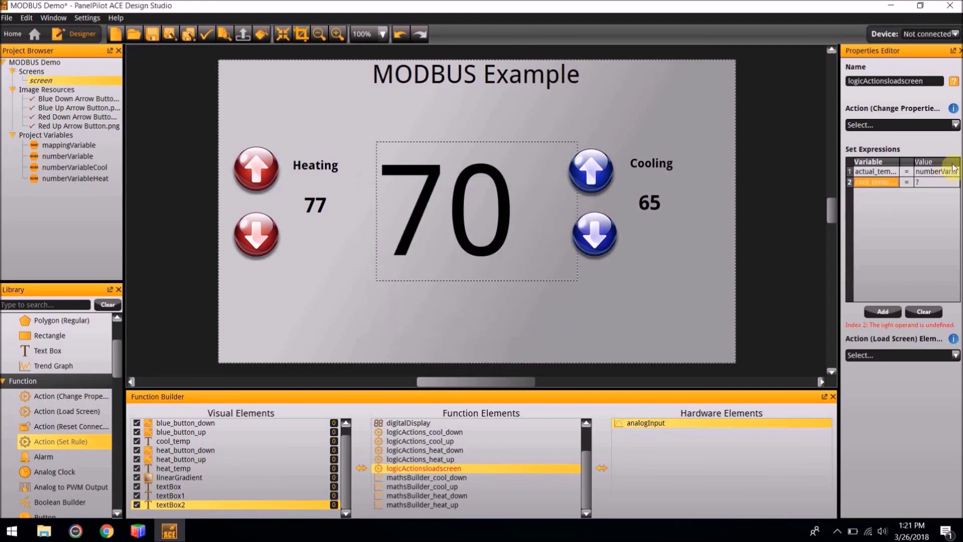
double_click(929, 184)
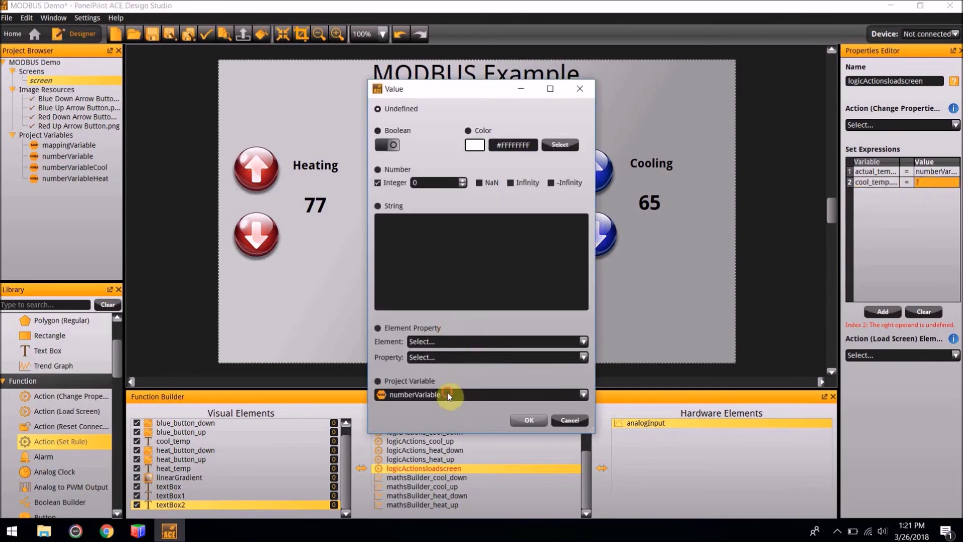
left_click(448, 393)
left_click(442, 427)
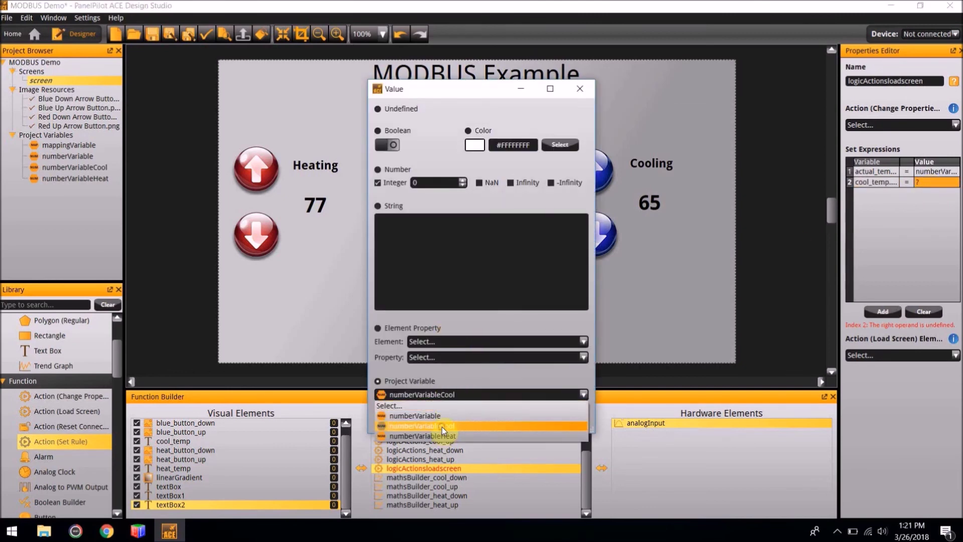
left_click(536, 424)
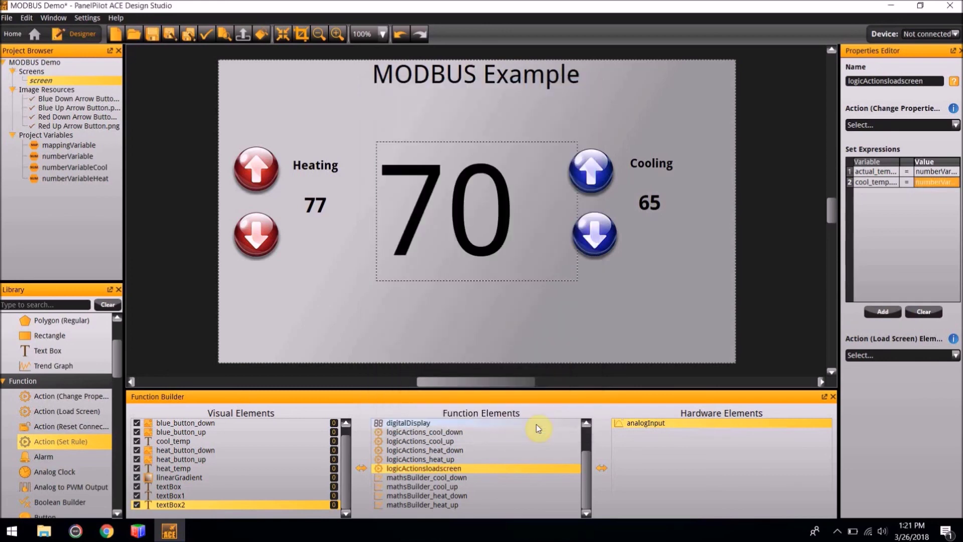
Step: Add expression 3 setting heat_temp's Text to the project variable numberVariableHeat
left_click(882, 312)
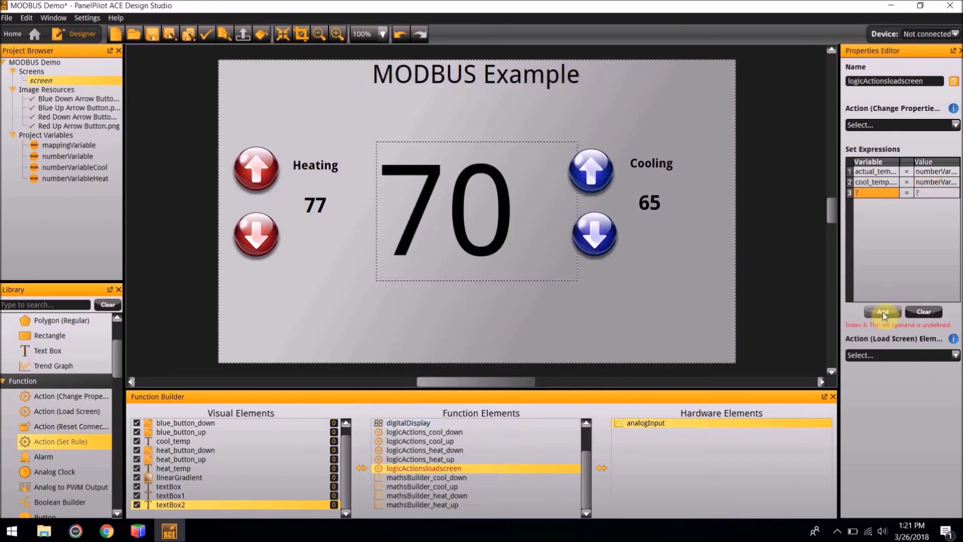
double_click(862, 196)
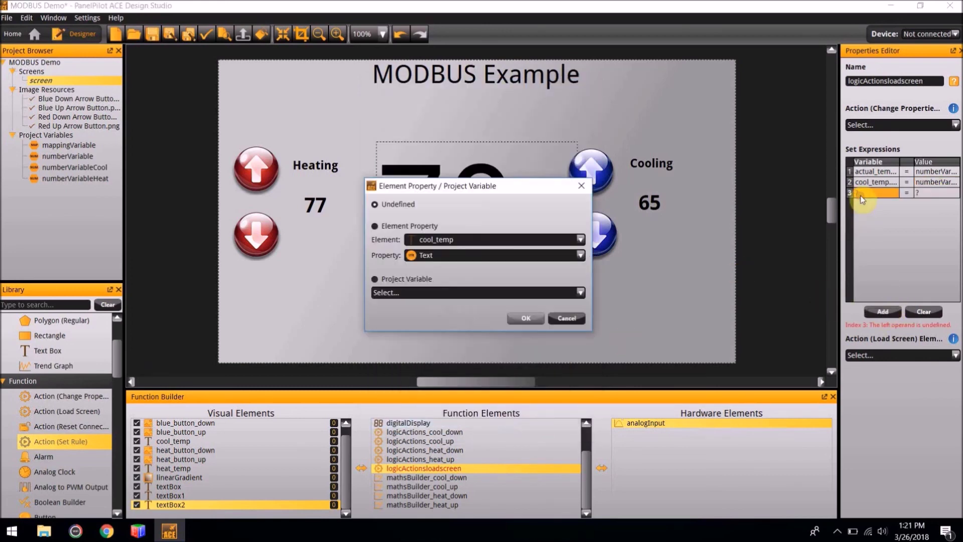
left_click(473, 238)
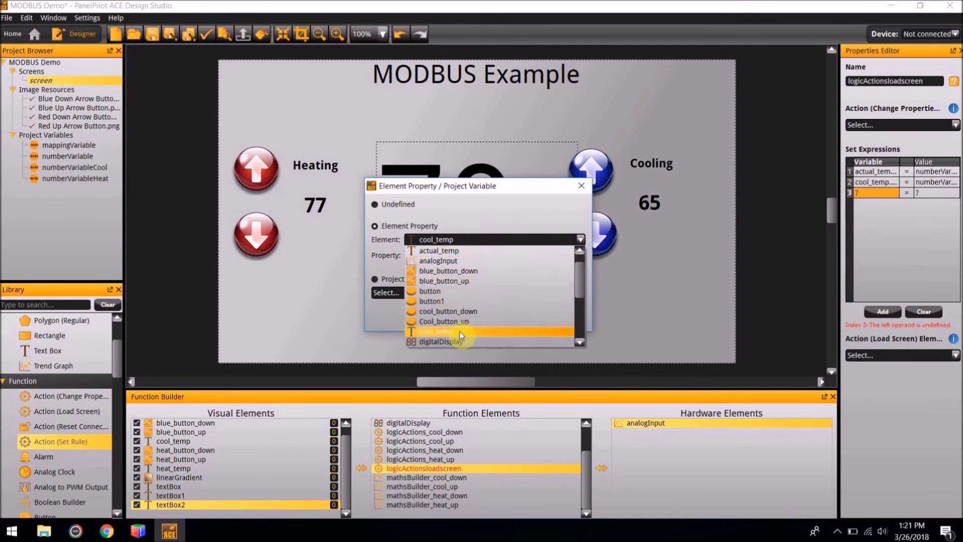
scroll(460, 334, "down", 2)
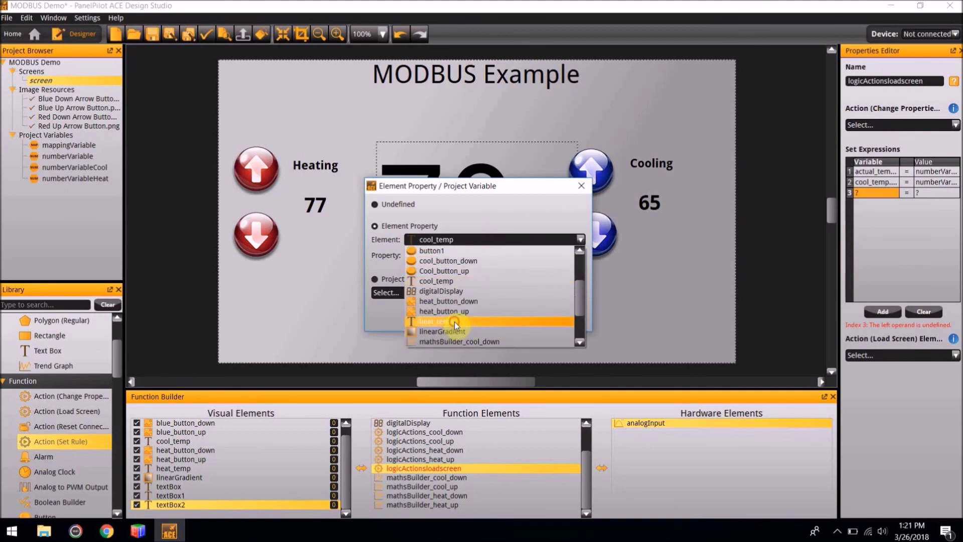
left_click(456, 321)
left_click(474, 256)
scroll(463, 301, "down", 4)
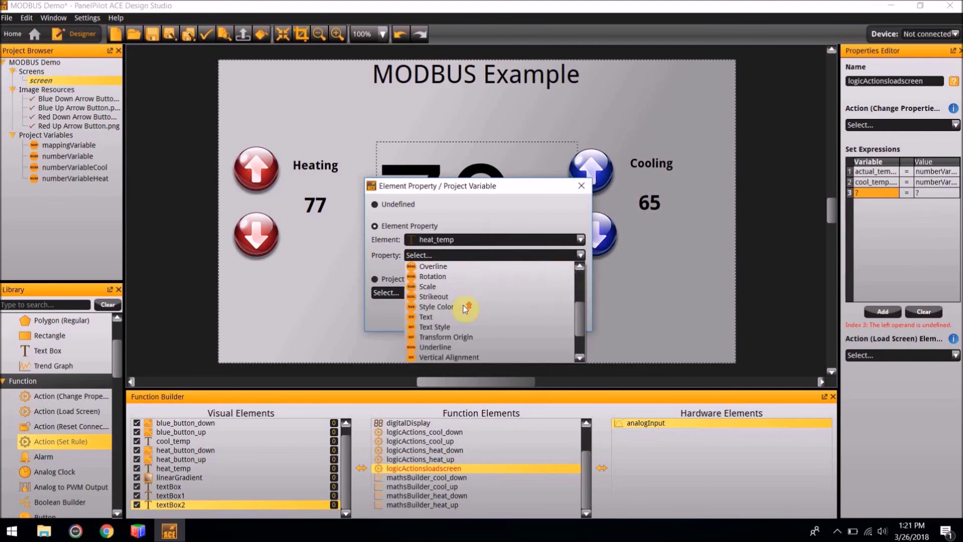
left_click(447, 266)
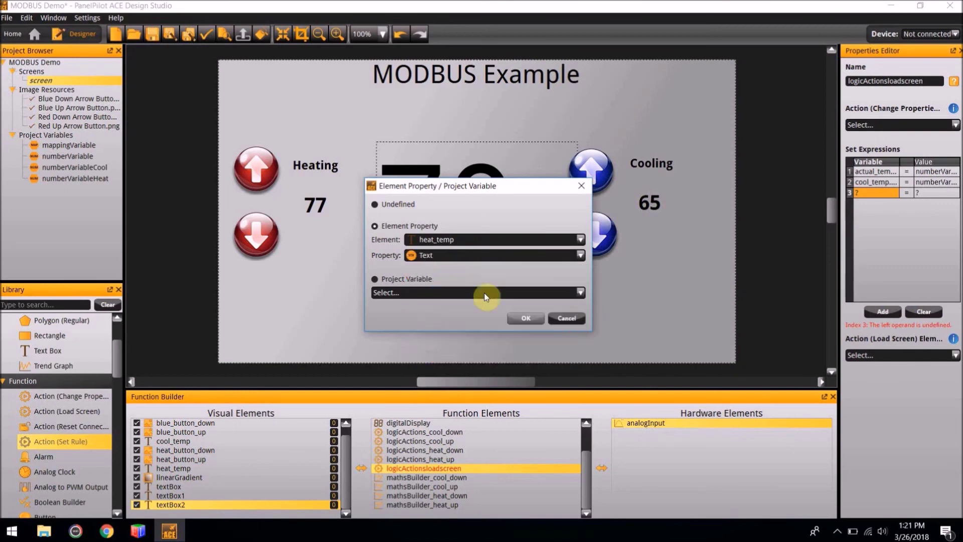
left_click(527, 319)
left_click(927, 194)
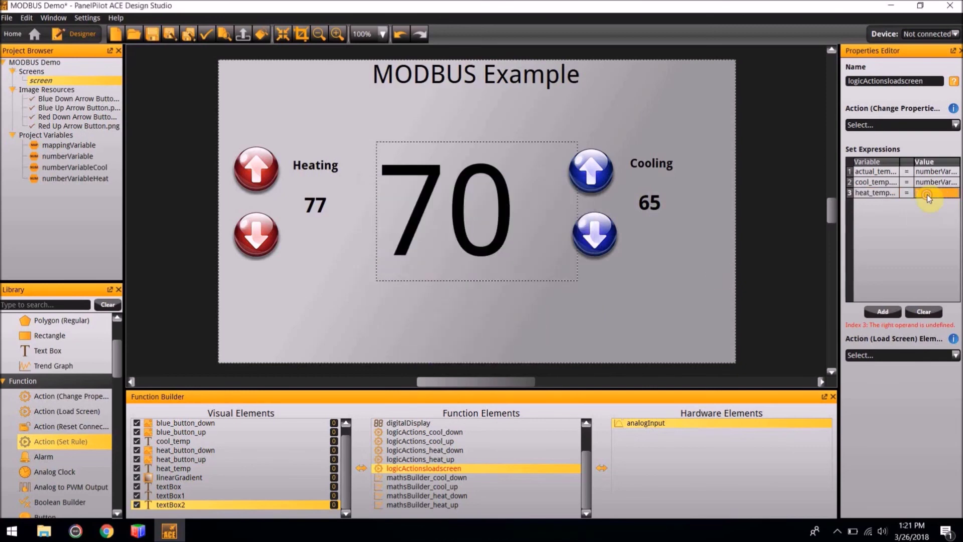
left_click(418, 395)
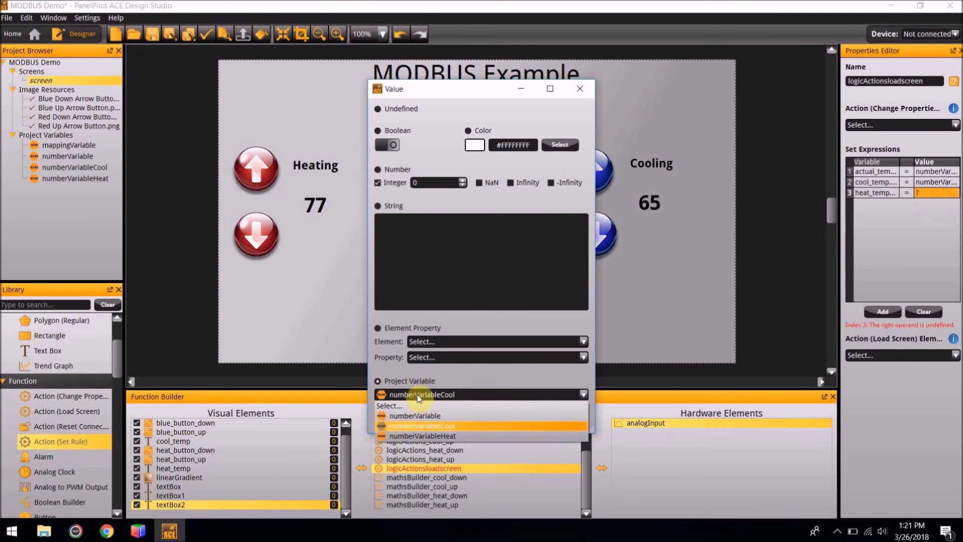
left_click(441, 435)
left_click(529, 420)
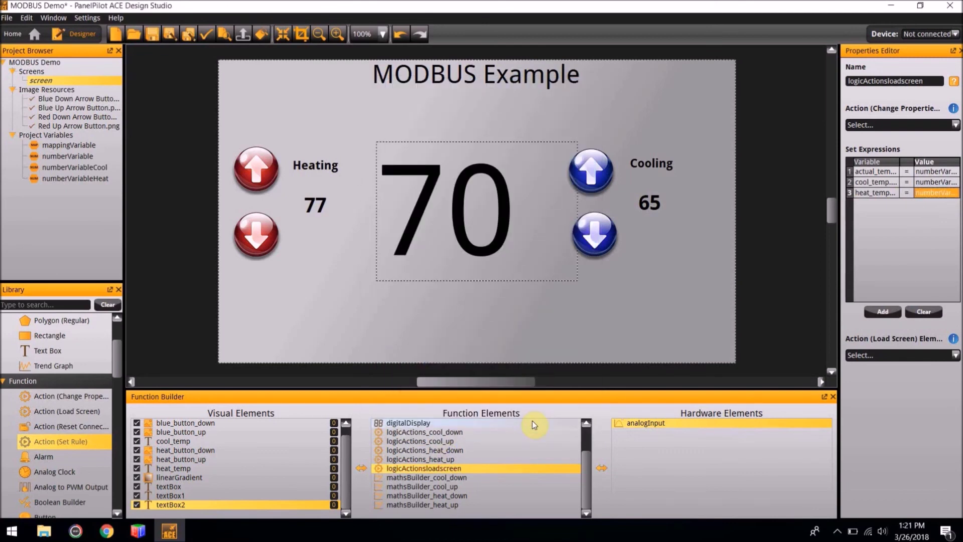
Step: Add a Property Trigger function and name it propertyTriggerloadscreen
left_click(38, 470)
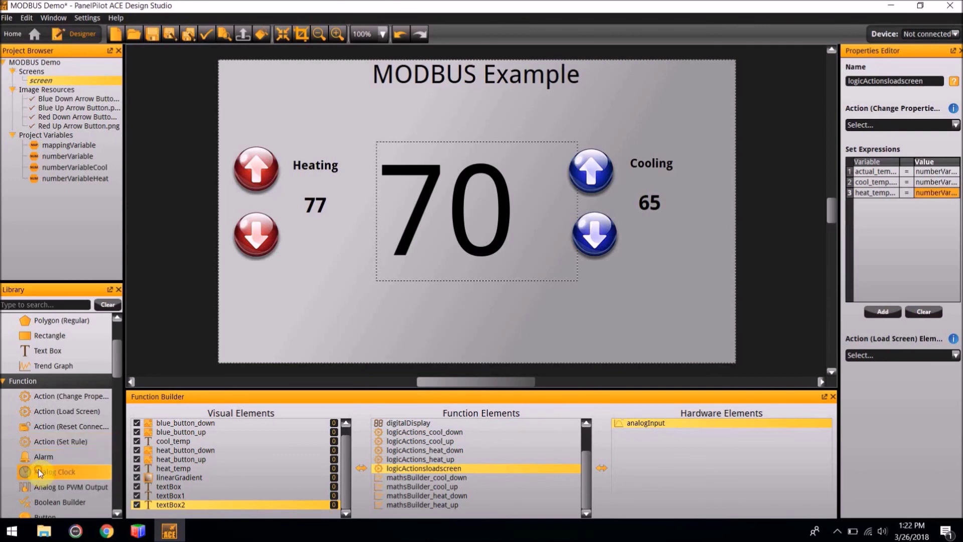
scroll(38, 470, "down", 10)
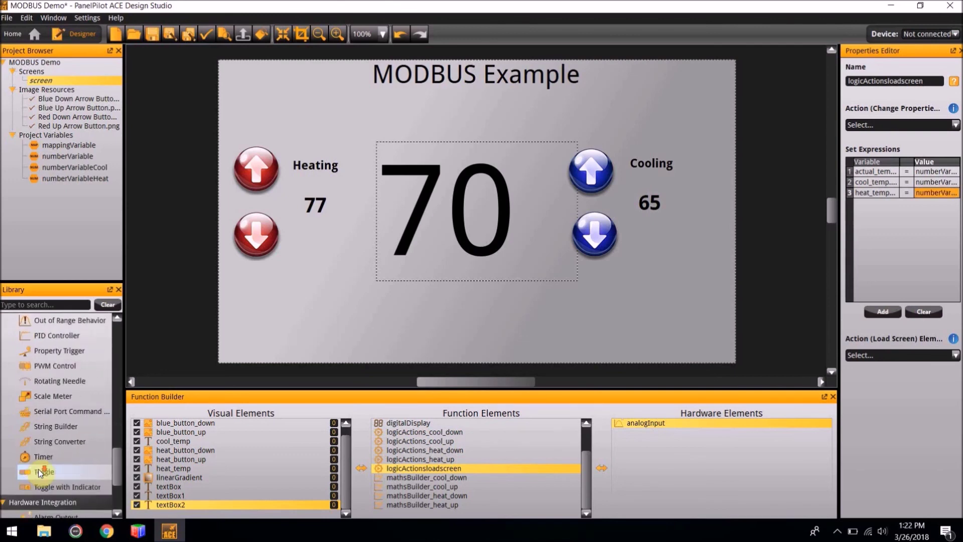
scroll(71, 367, "up", 4)
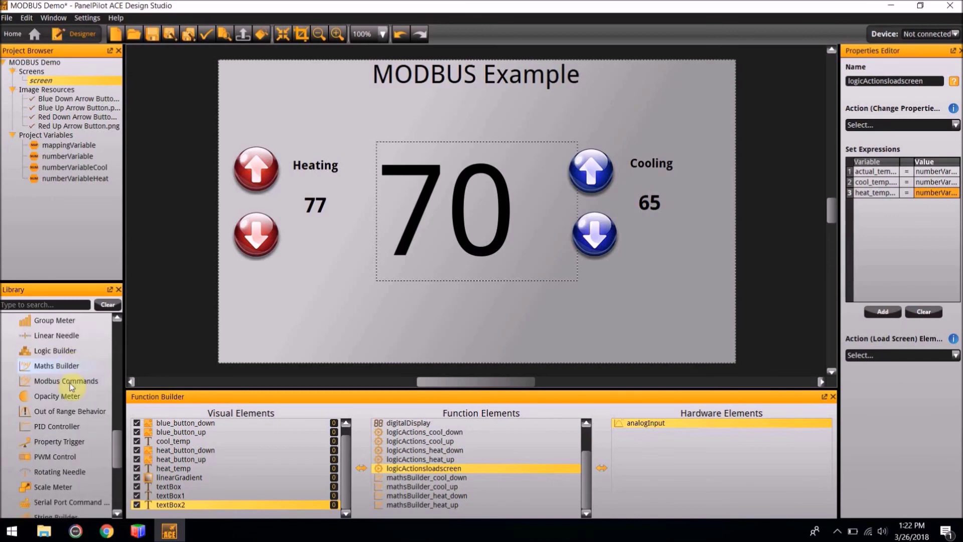
double_click(70, 442)
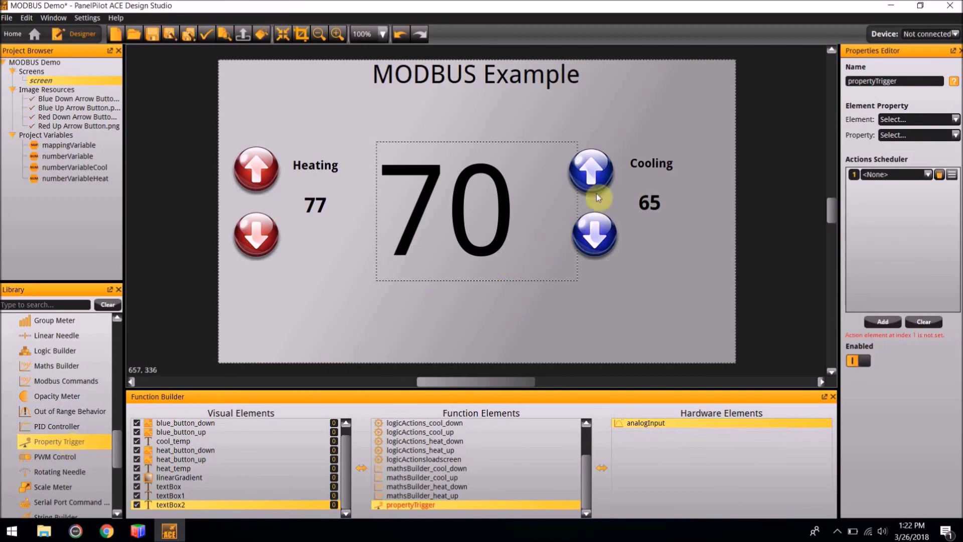
left_click(903, 79)
type("loadscreen")
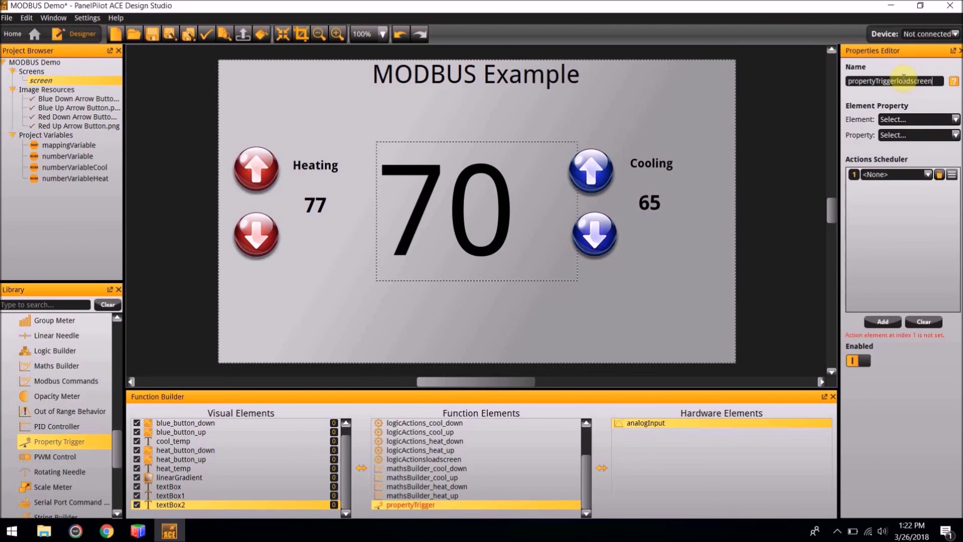
Step: Make the trigger watch the screen's Completed property and schedule logicActionsloadscreen
left_click(894, 123)
left_click(897, 142)
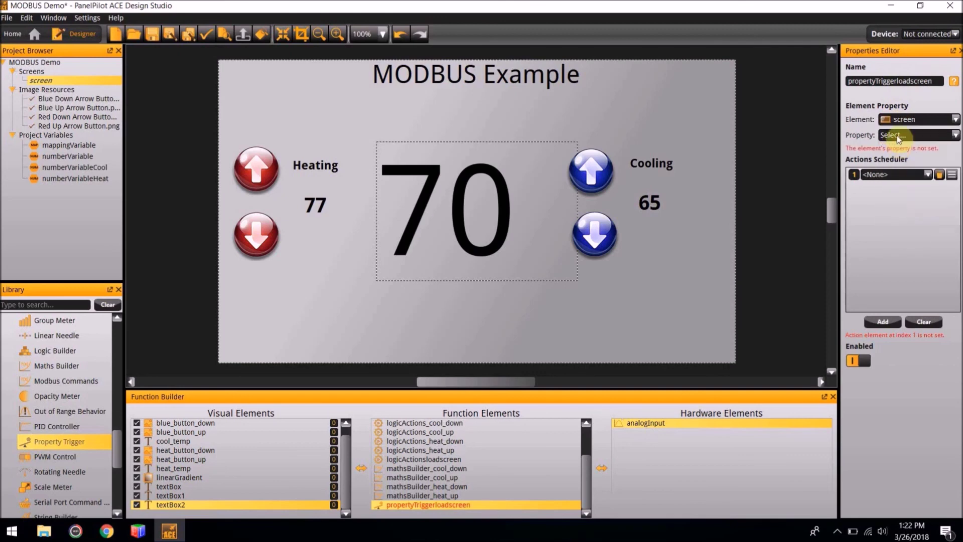
left_click(897, 134)
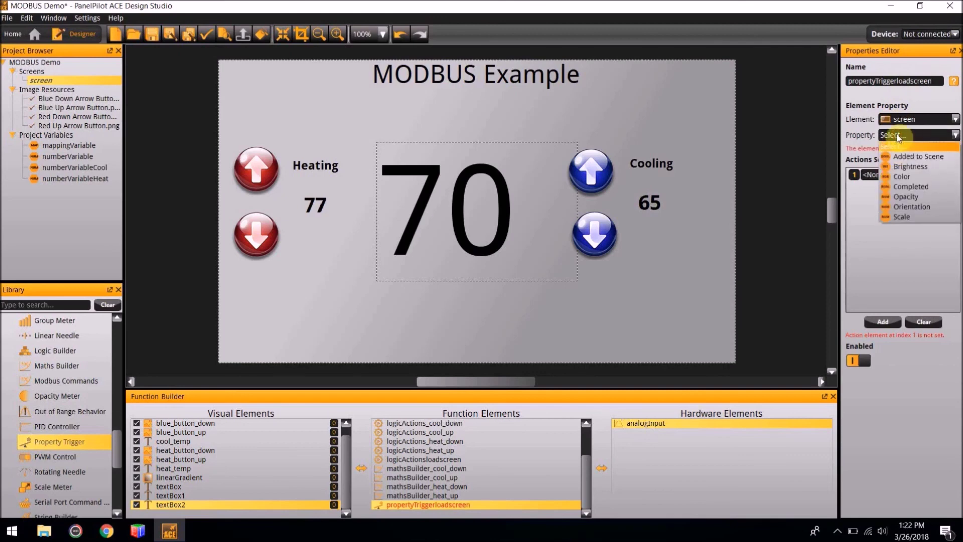
left_click(915, 189)
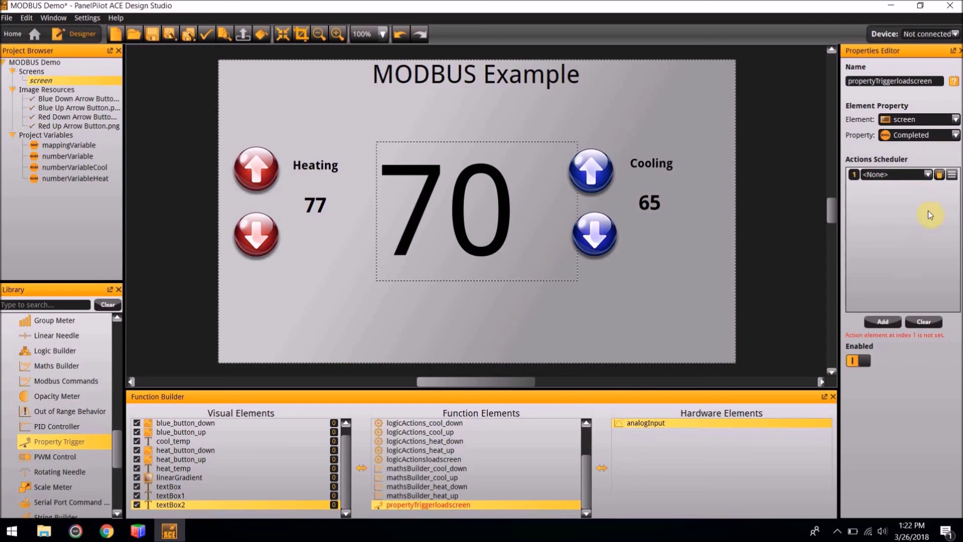
left_click(912, 176)
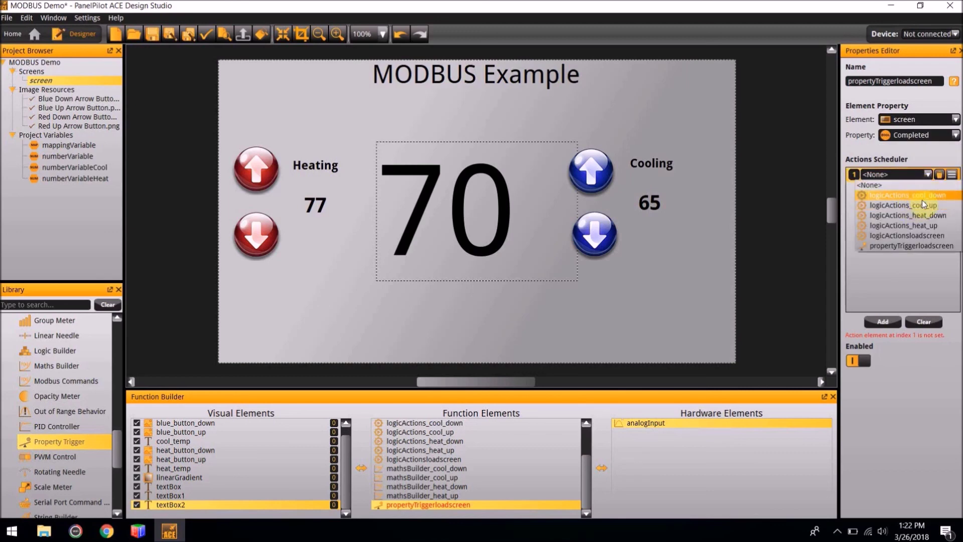
left_click(926, 237)
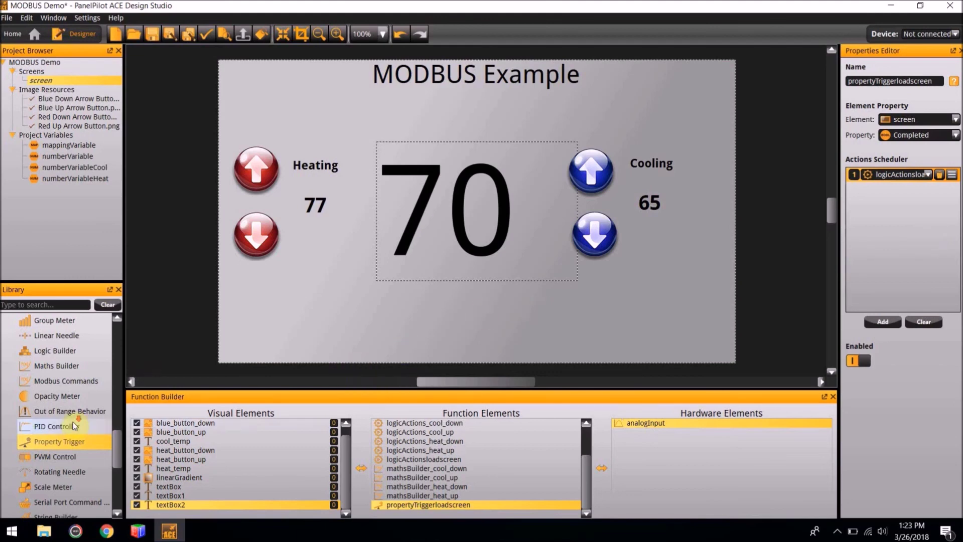
scroll(75, 427, "down", 5)
Step: Add a Serial RS485 COM Port using MODBUS in Slave mode, mapped to mappingVariable
double_click(85, 488)
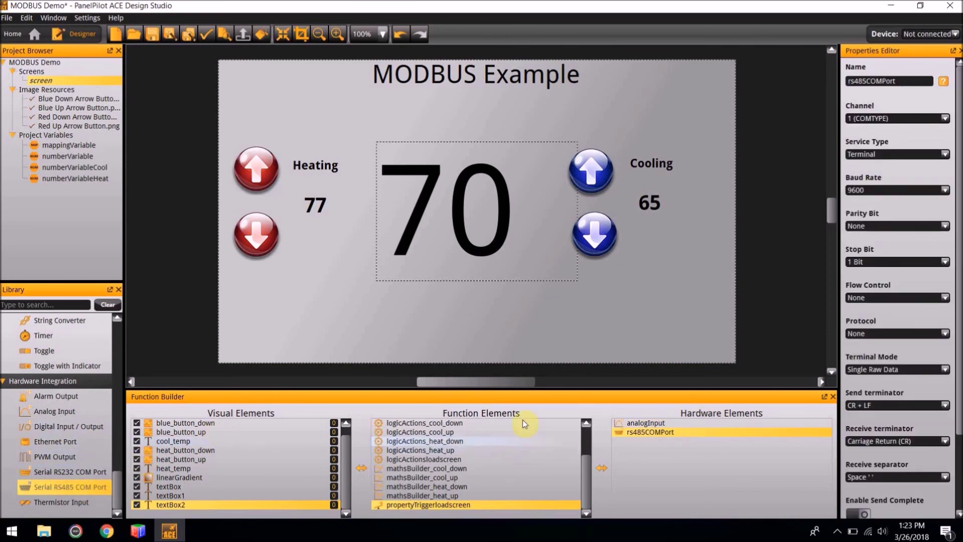
left_click(910, 333)
left_click(904, 354)
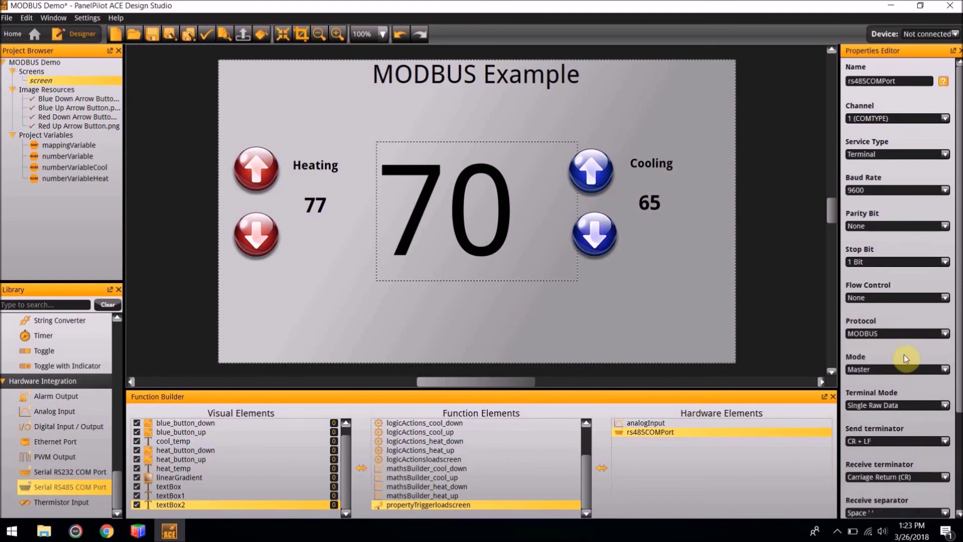
left_click(897, 371)
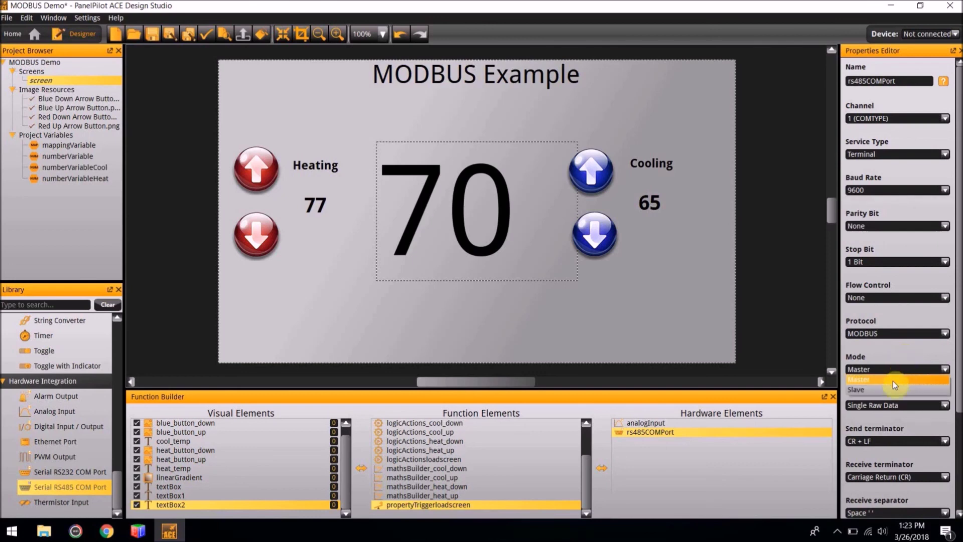
left_click(891, 389)
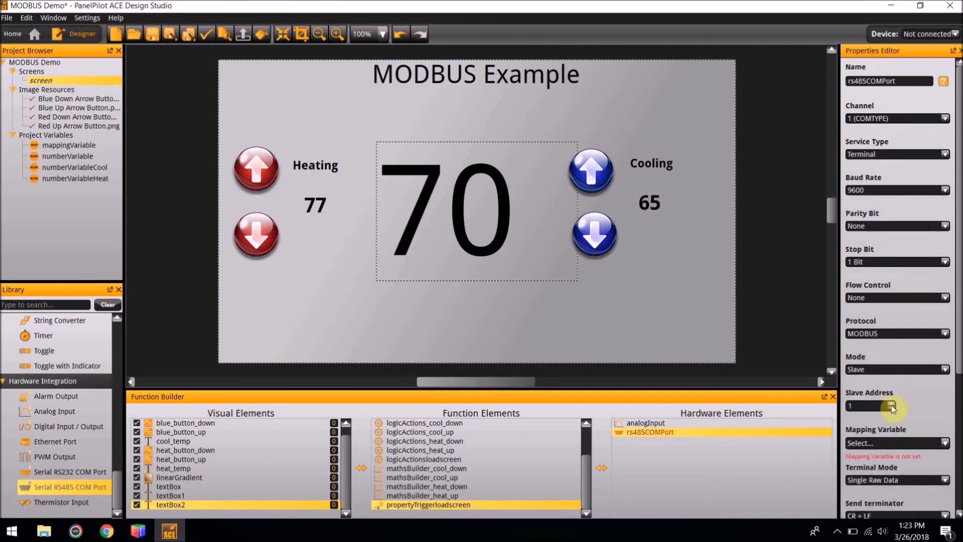
left_click(889, 443)
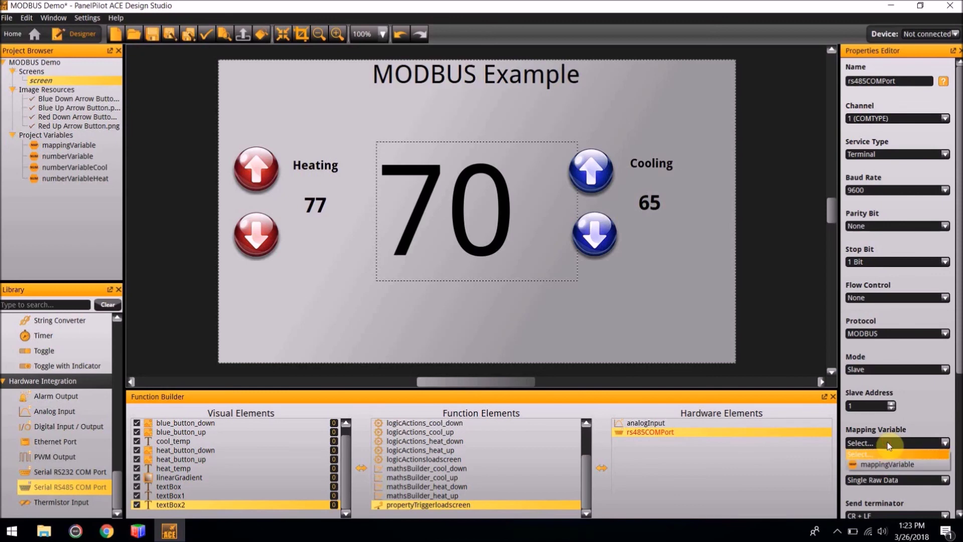
left_click(887, 463)
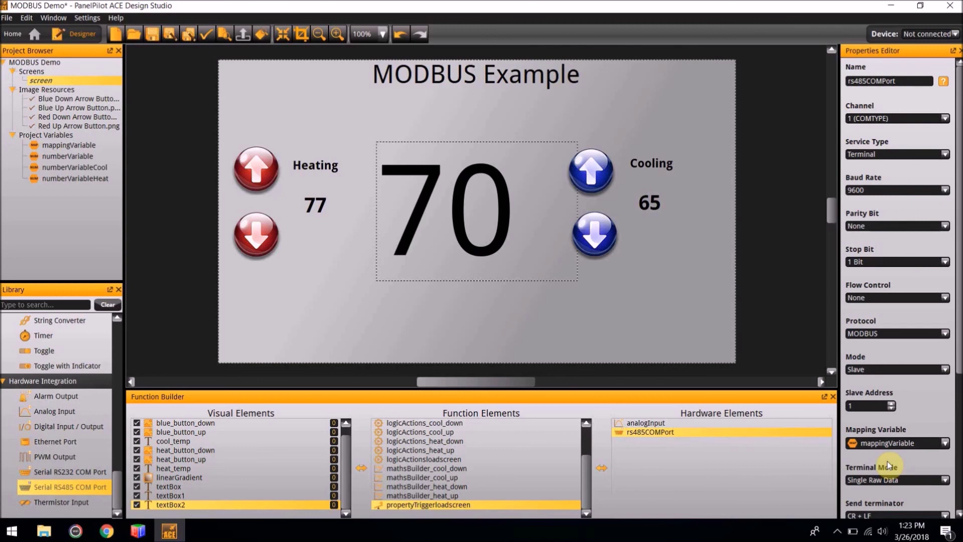
Step: Run the design in the emulator and change the Heating setpoint and Analog Input 1 voltage
key("F5")
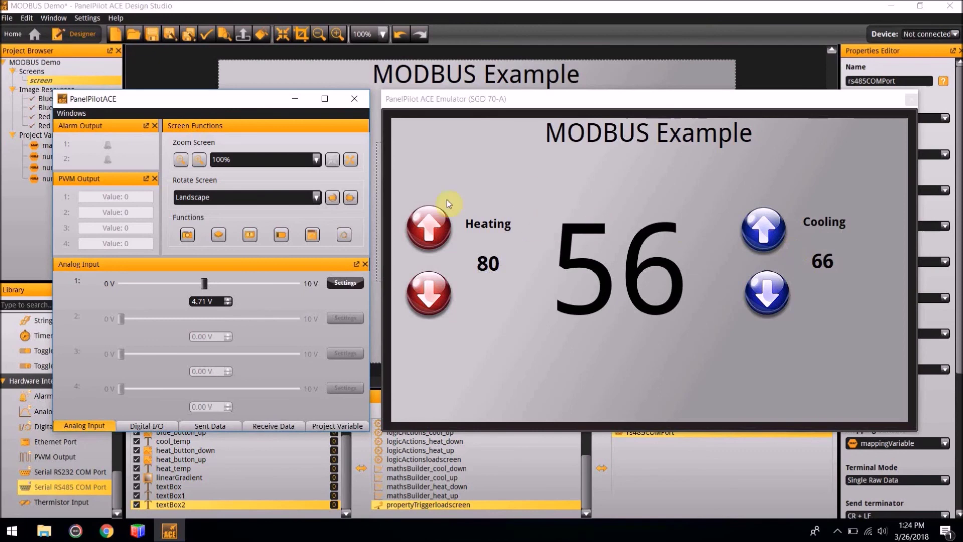
left_click_drag(426, 221, 427, 223)
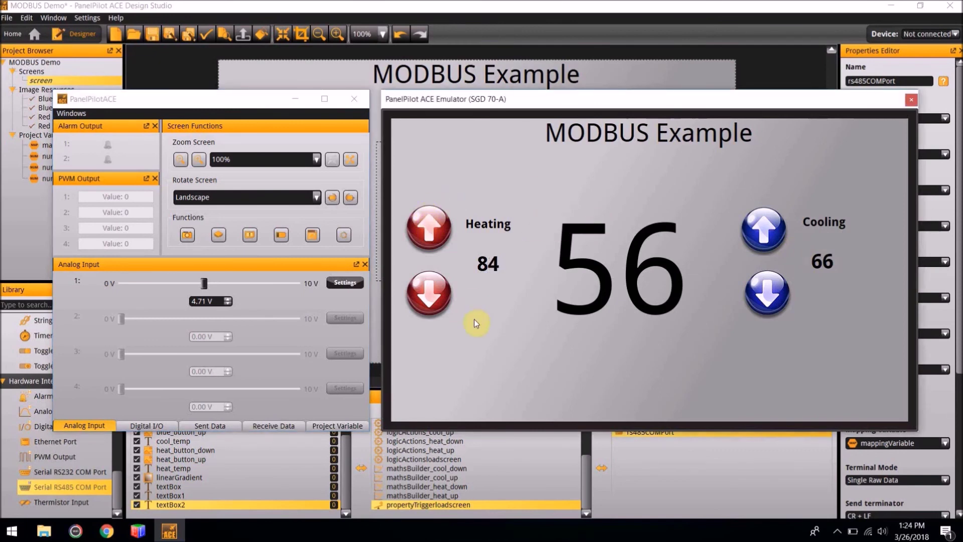
mouse_move(202, 287)
left_mouse_down()
mouse_move(171, 285)
mouse_move(195, 292)
left_mouse_up()
left_click_drag(429, 291, 429, 292)
Step: Raise and lower the Cooling setpoint in the emulator, ending at 66
left_click(743, 224)
left_click_drag(743, 220, 756, 223)
left_click(772, 288)
left_click_drag(773, 288, 772, 288)
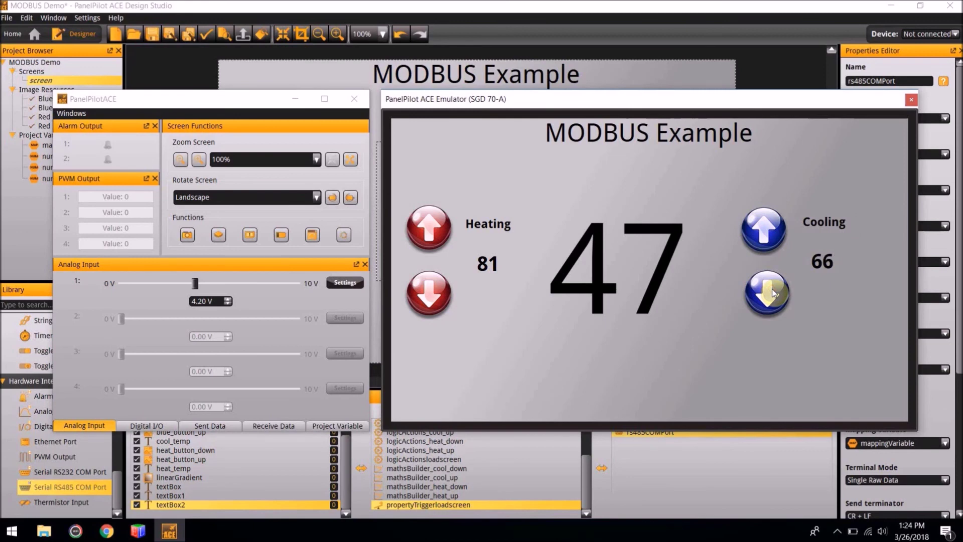